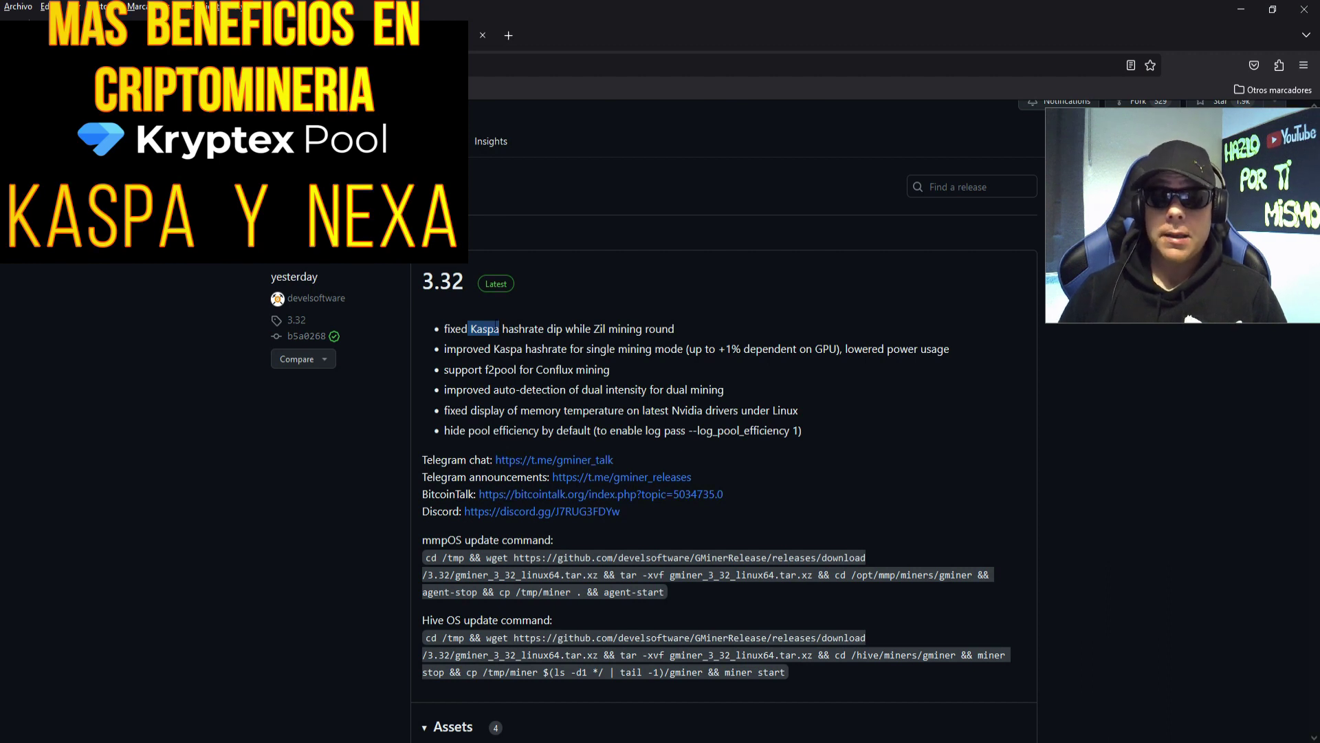
Review the Kaspa changes in the GMiner 3.32 release notes and its downloadable assets, and close the browser.
double_click(488, 328)
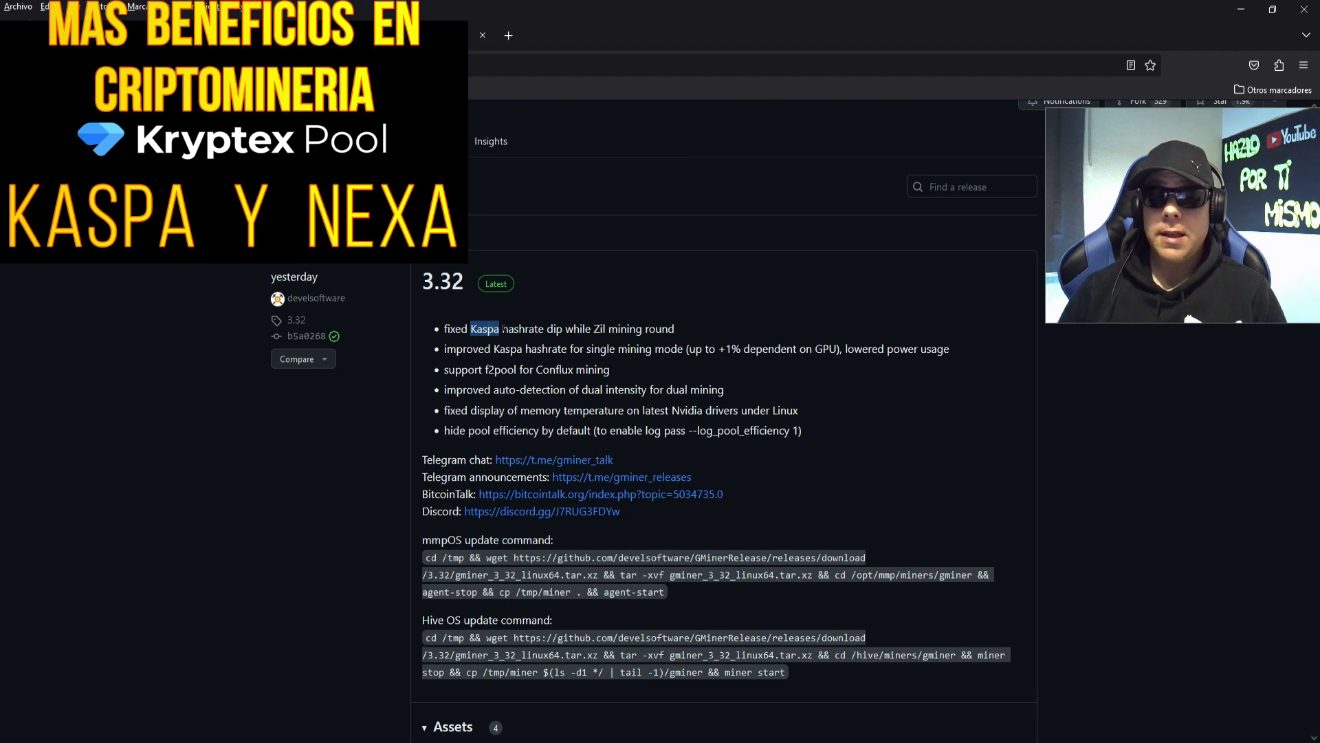
click(502, 327)
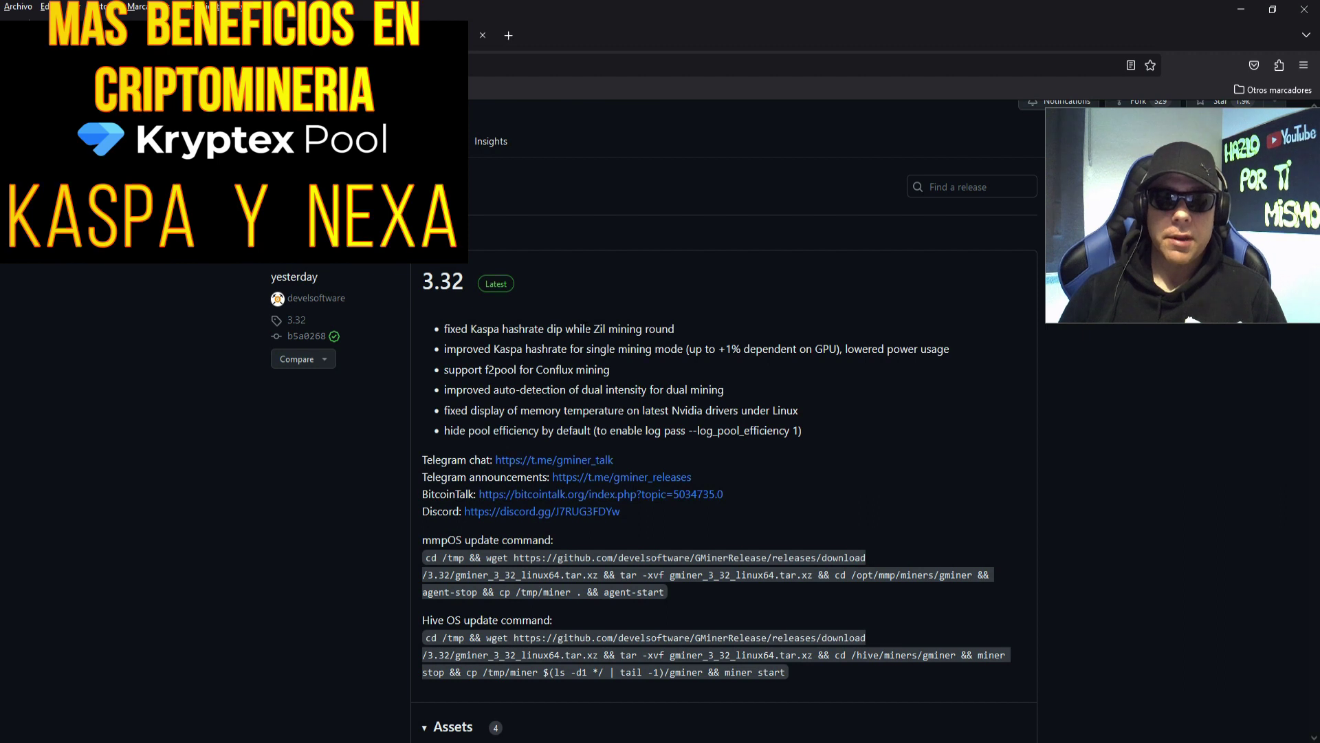
click(543, 344)
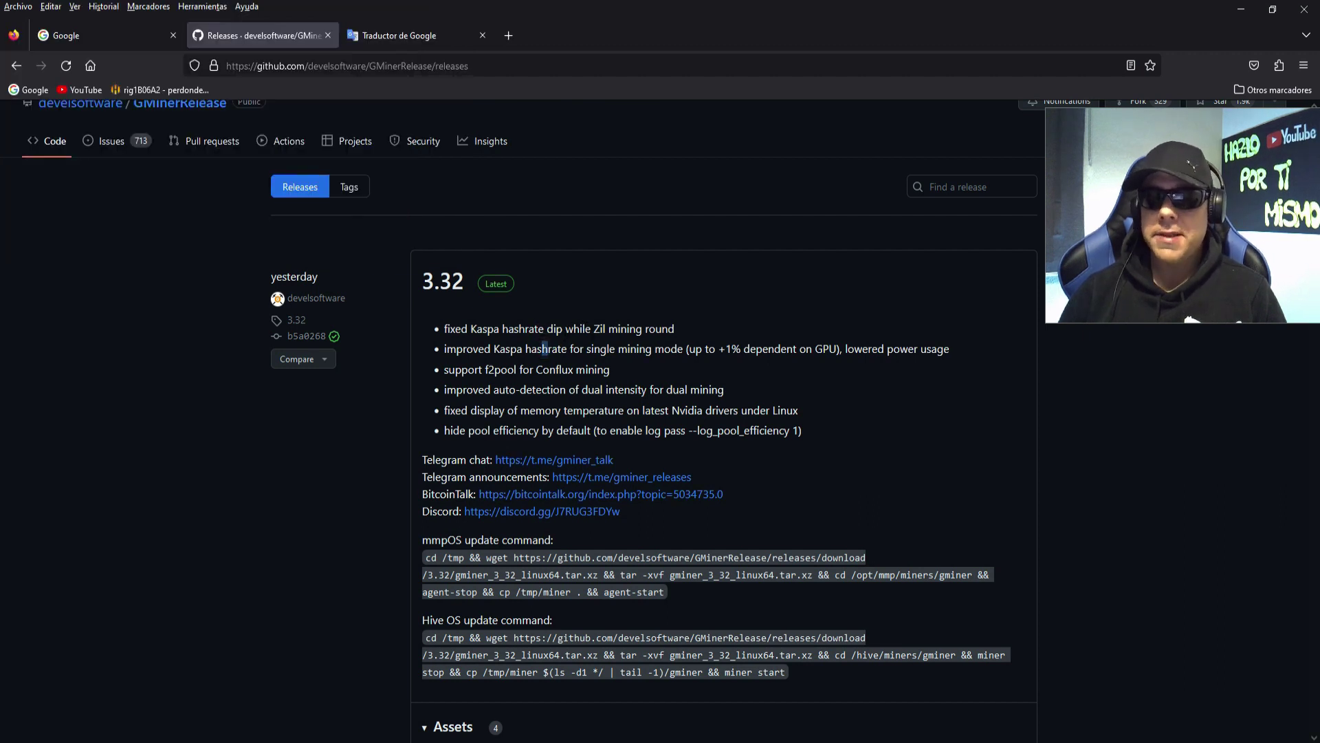
scroll(544, 349, down, 6)
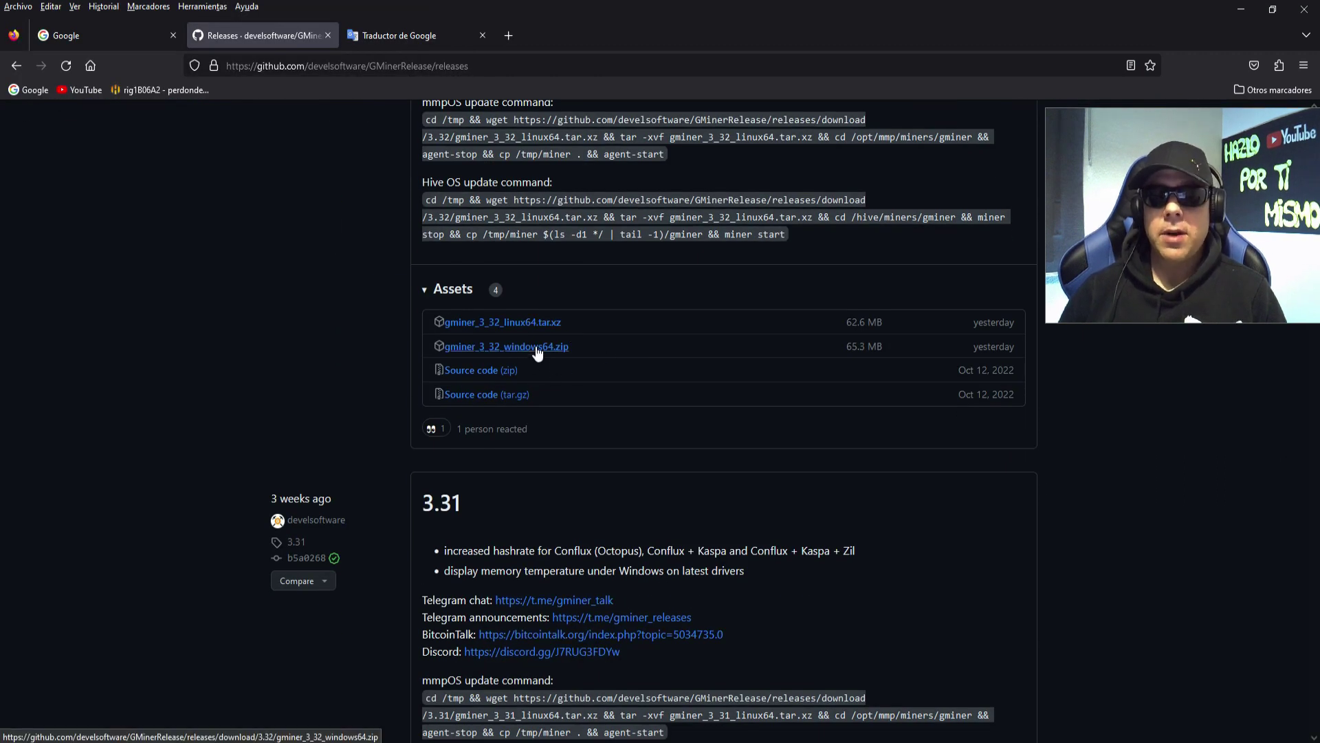
click(1305, 9)
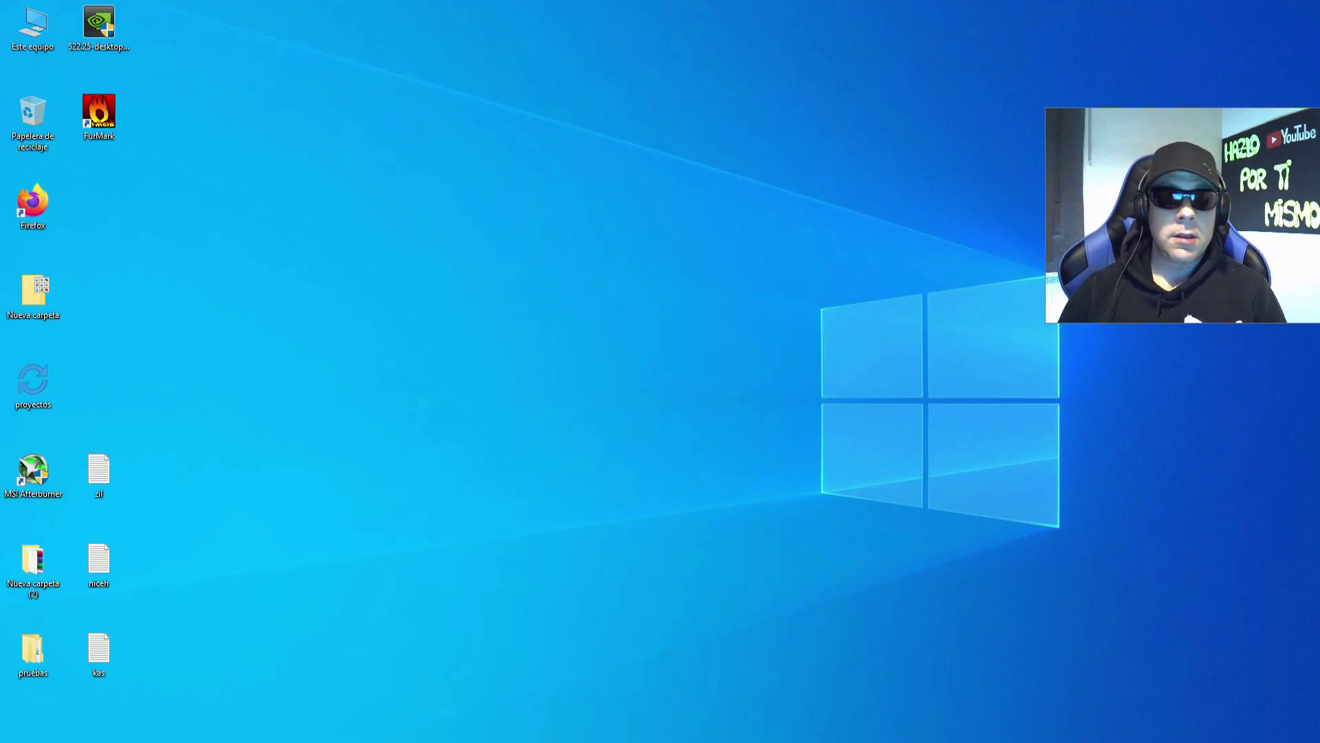
Open the pruebas folder on the desktop and extract the gminer_3_32_windows64 archive directly into it.
double_click(30, 651)
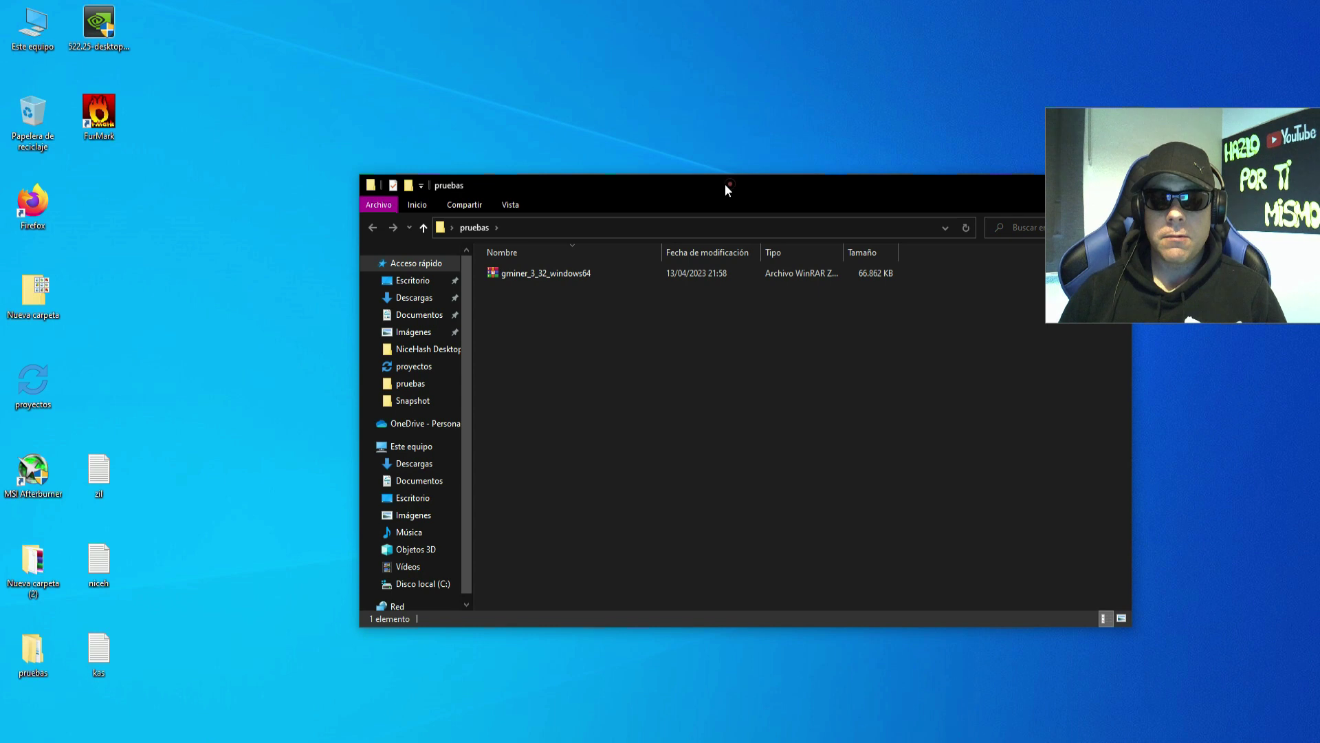
drag(725, 184, 571, 186)
click(415, 257)
right_click(415, 257)
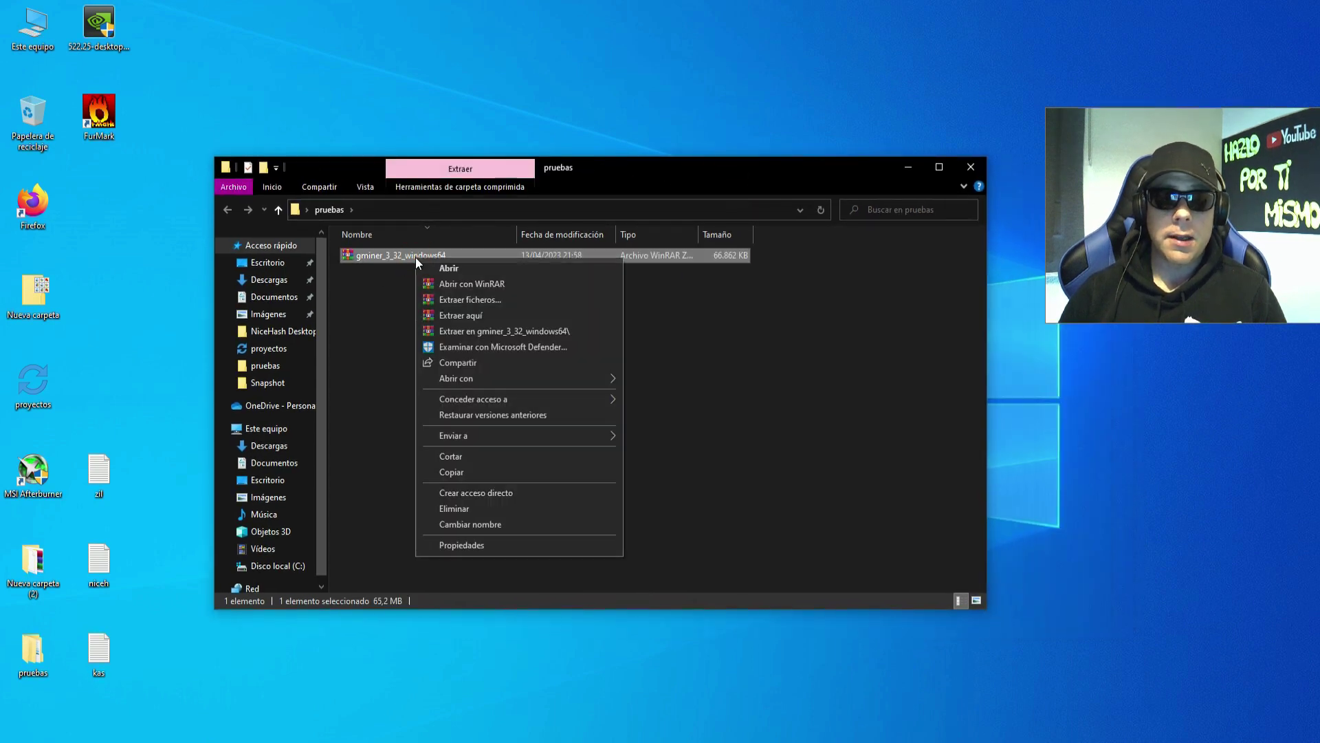
click(468, 314)
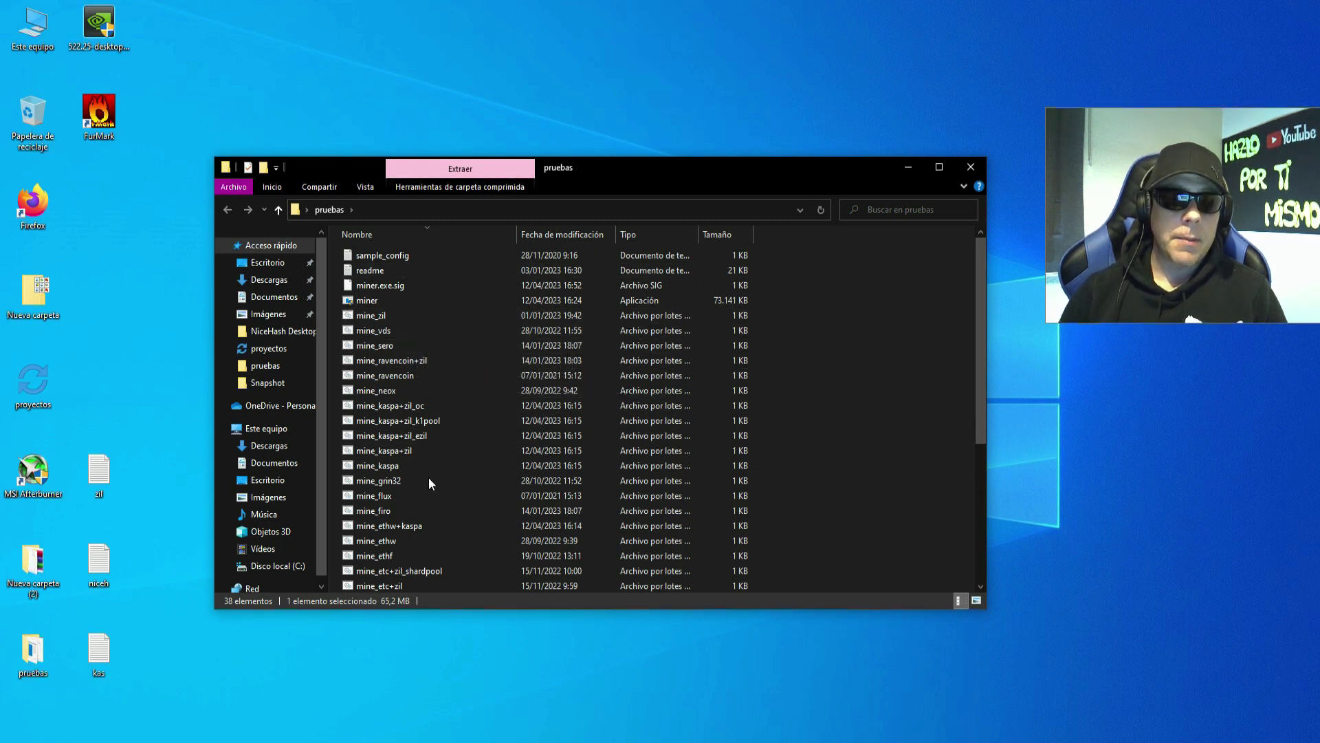
Open the mine_kaspa+zil batch file for editing, examine its Kaspa wallet and Zil server parameters, and close it.
click(403, 453)
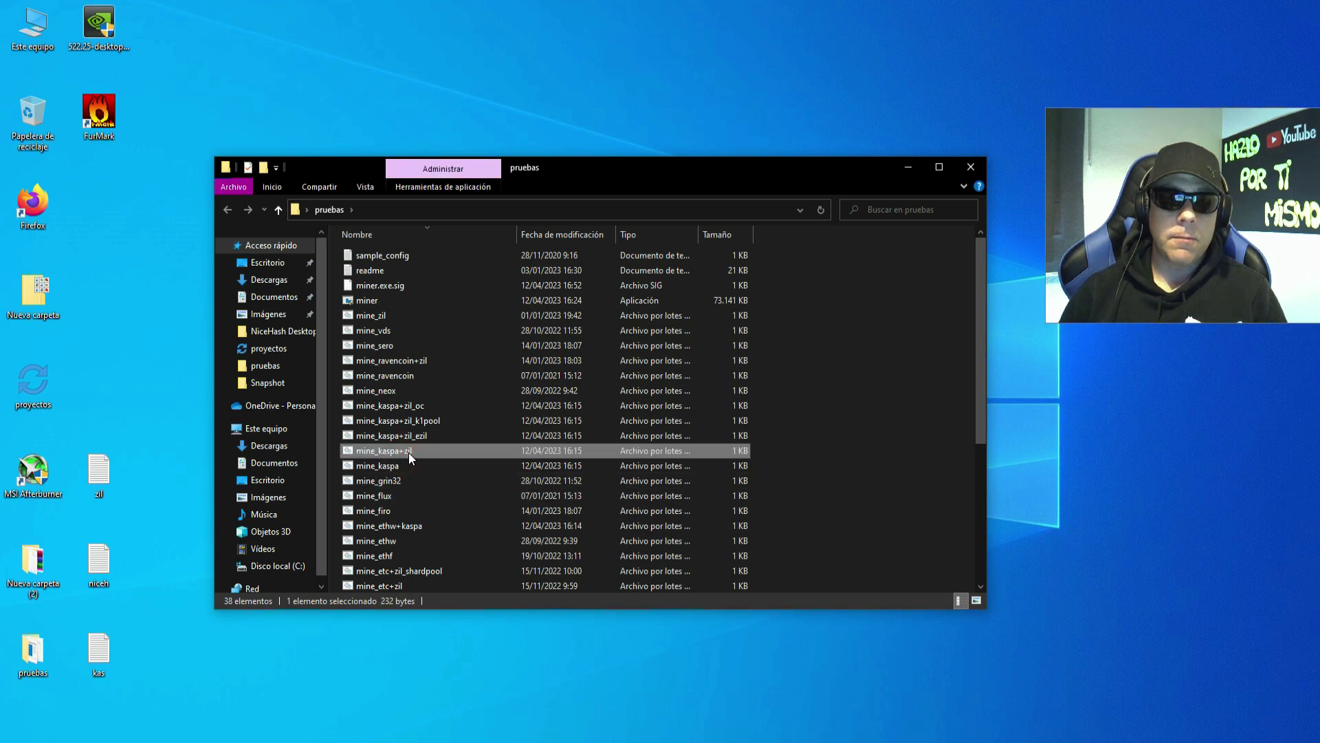
click(397, 464)
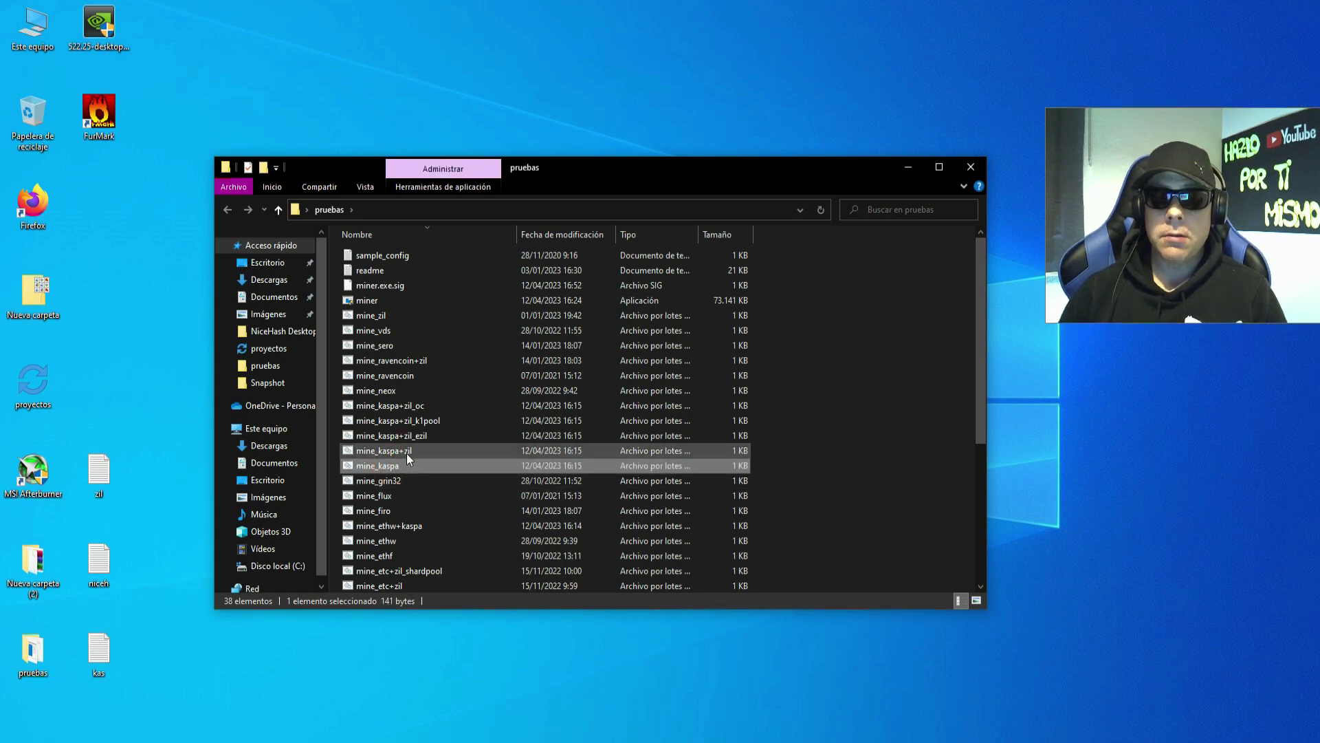
click(408, 451)
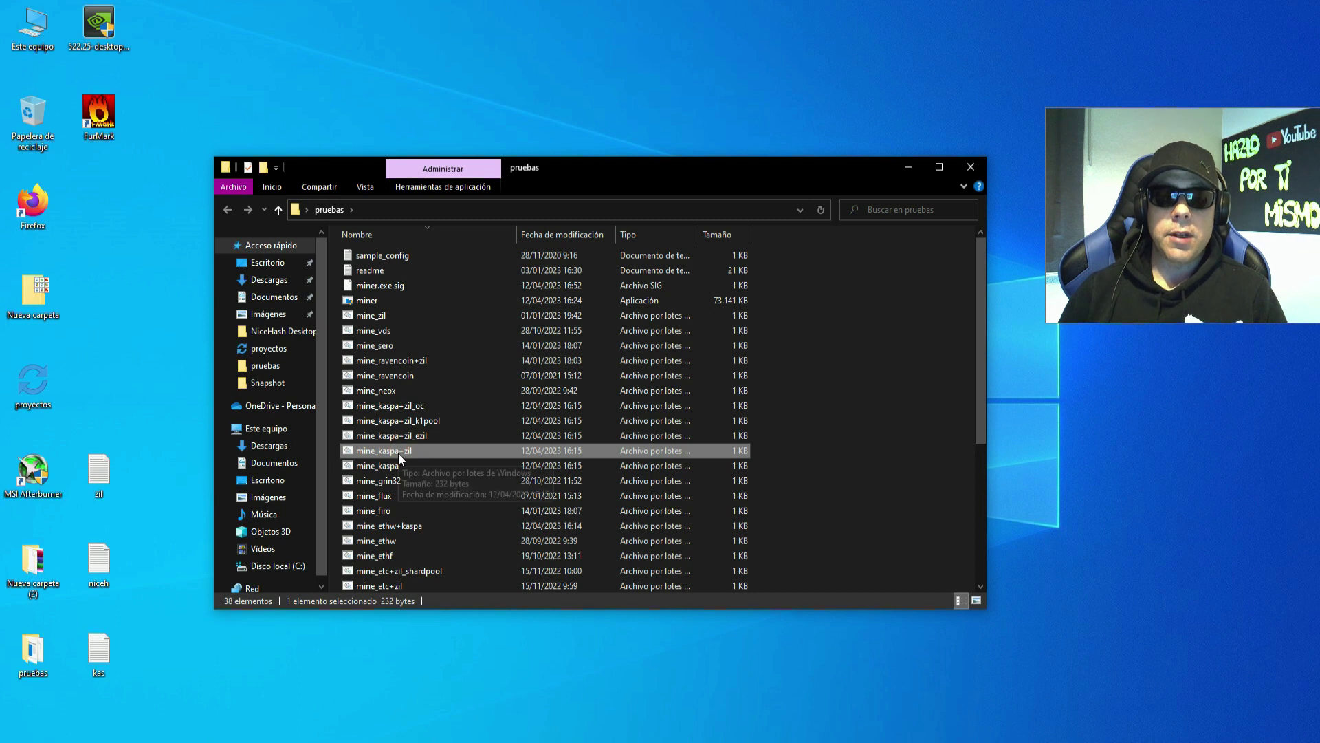
right_click(397, 453)
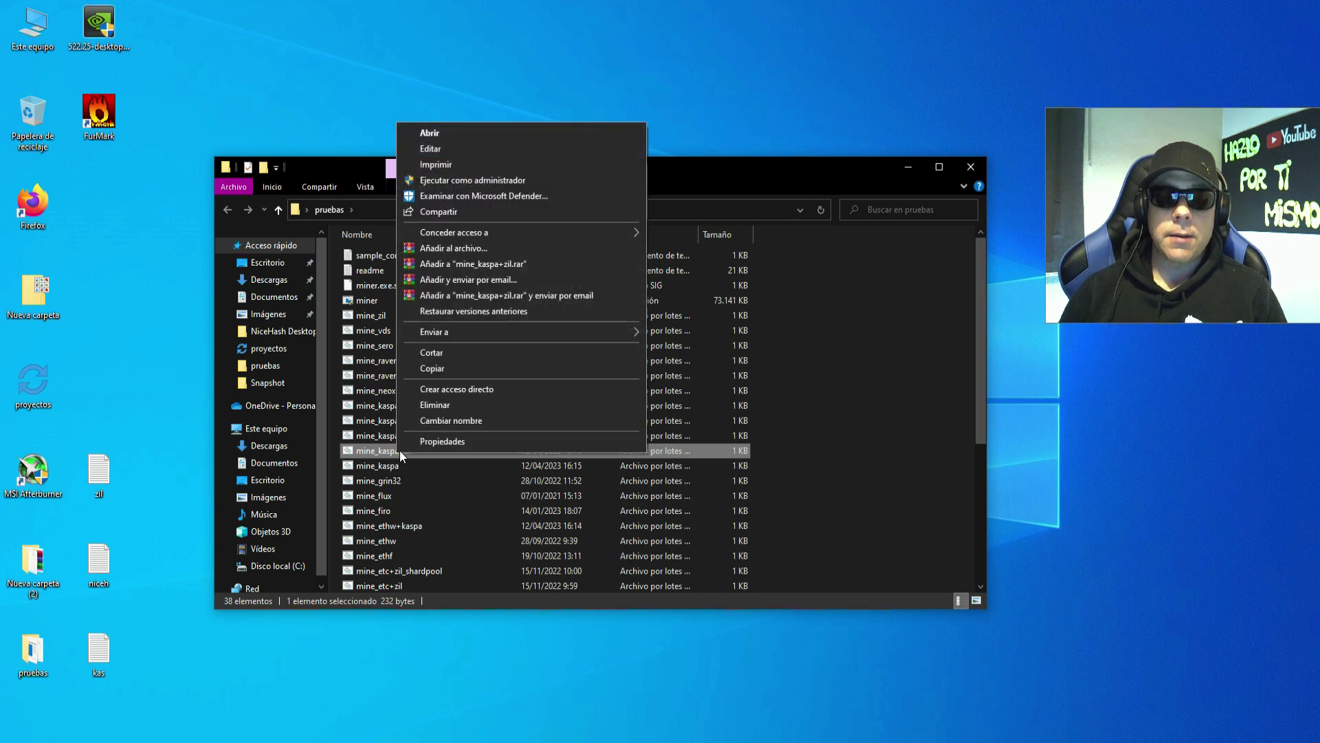
click(454, 150)
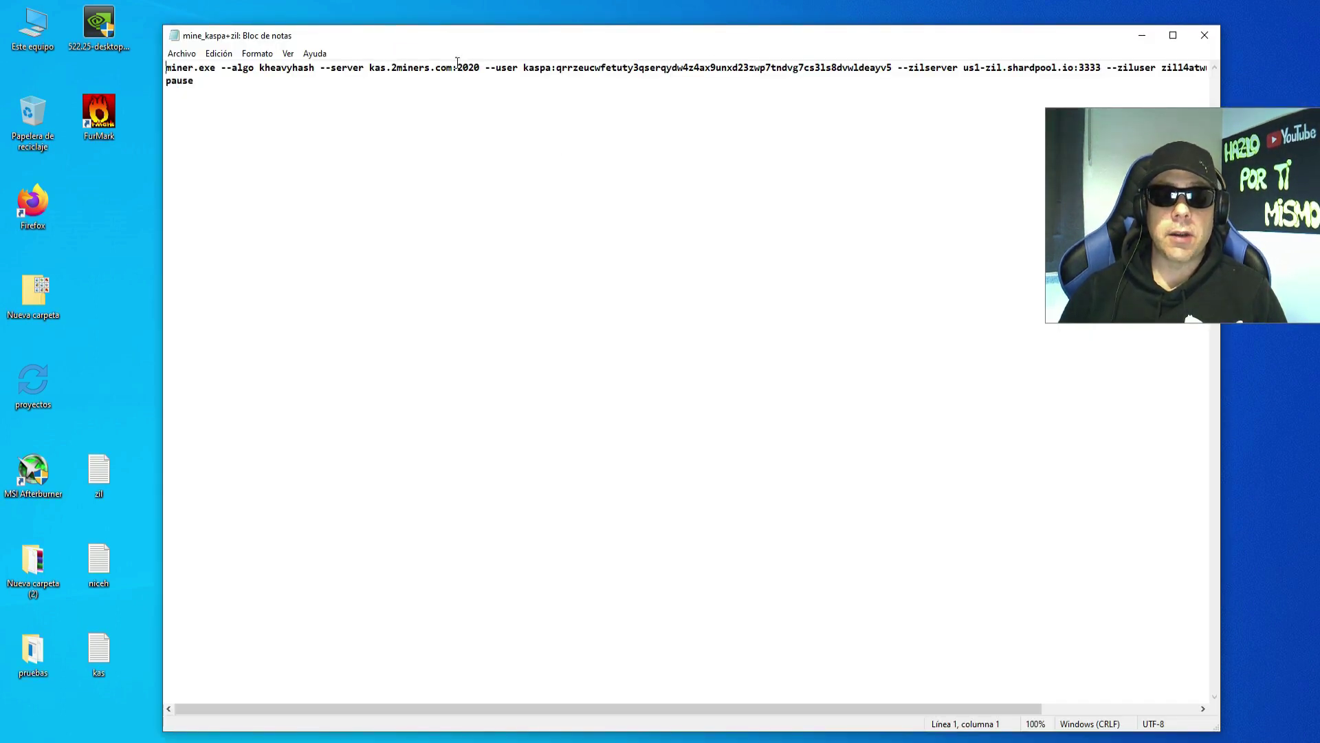
drag(529, 69, 895, 69)
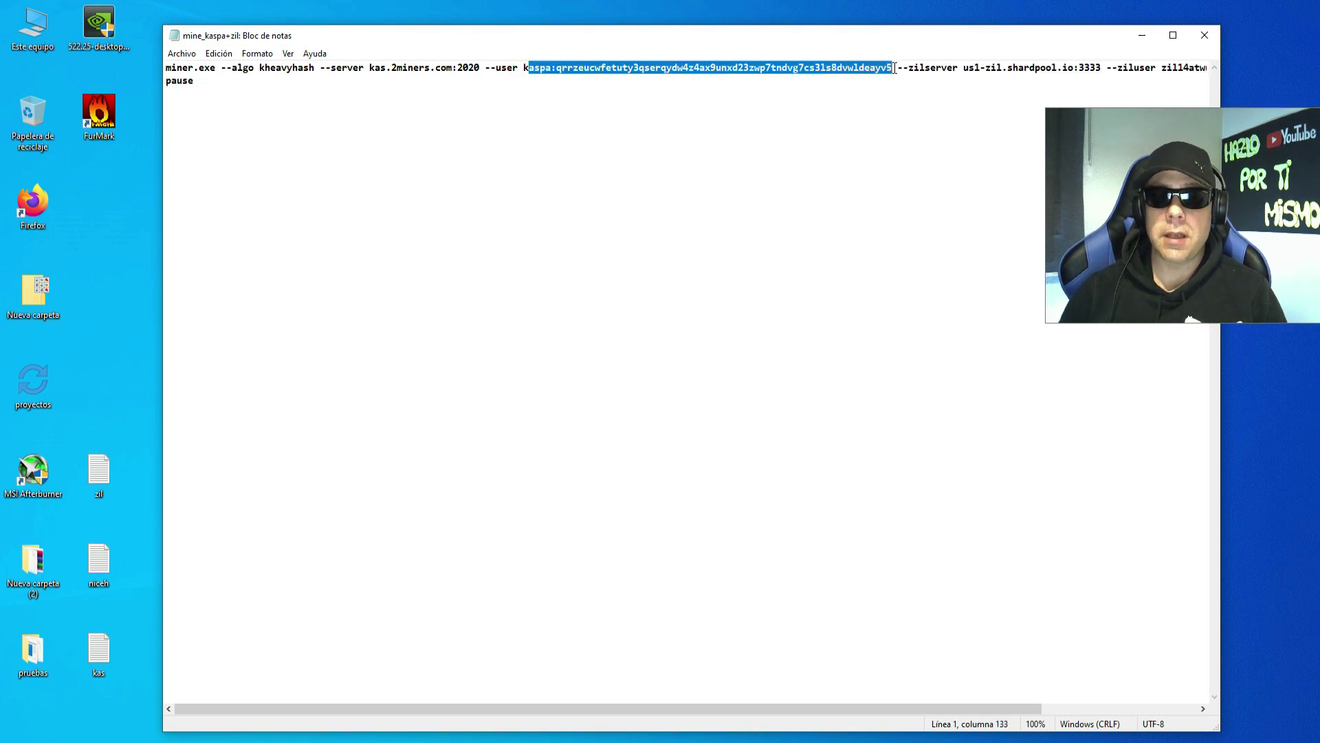
drag(617, 712, 773, 710)
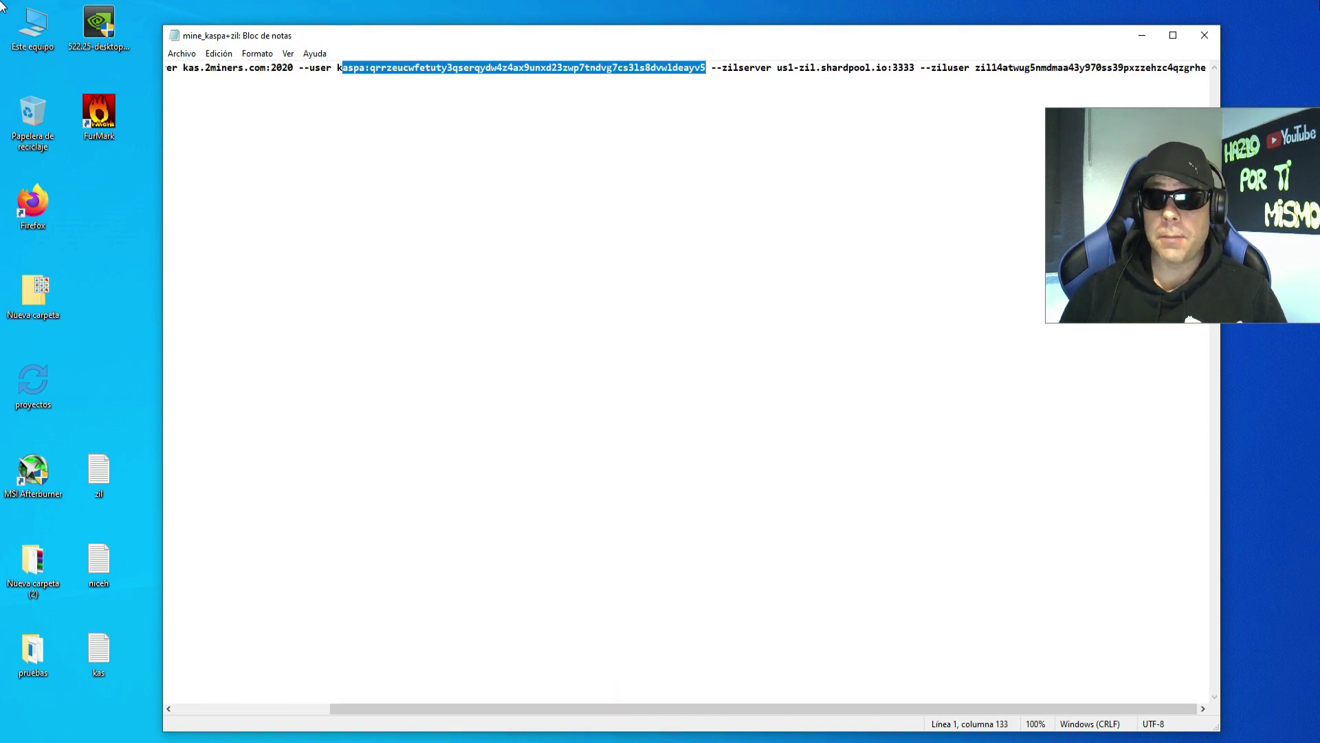
click(1205, 35)
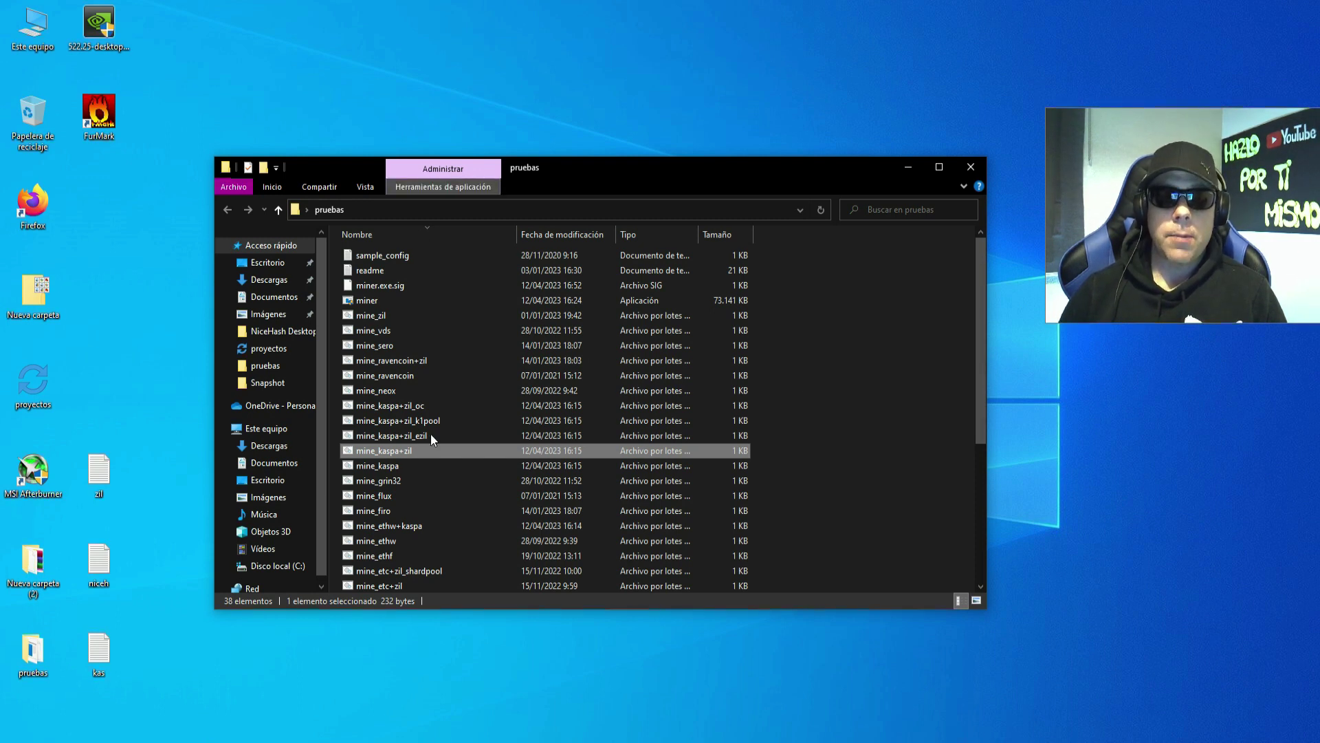
Open the mine_kaspa+zil_oc batch file for editing and examine its core and memory clock parameters for Kaspa and Zil.
click(384, 406)
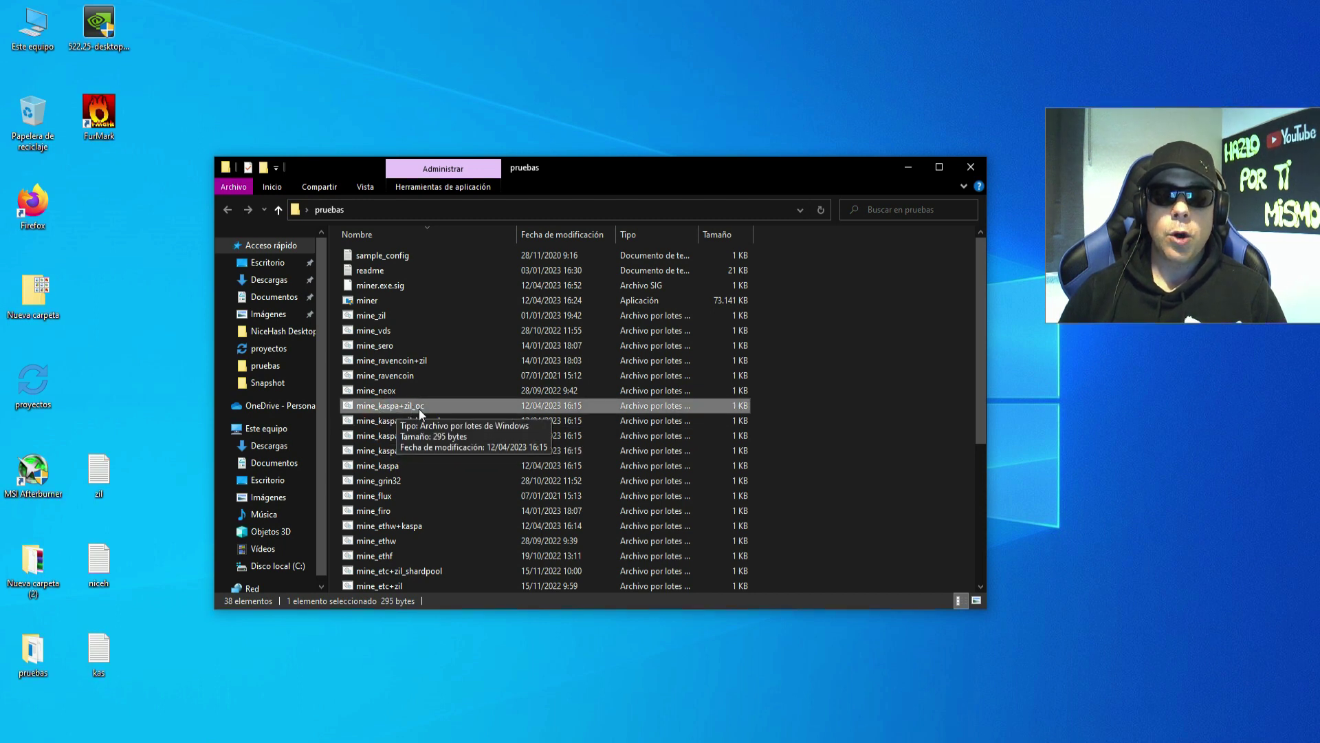
right_click(421, 411)
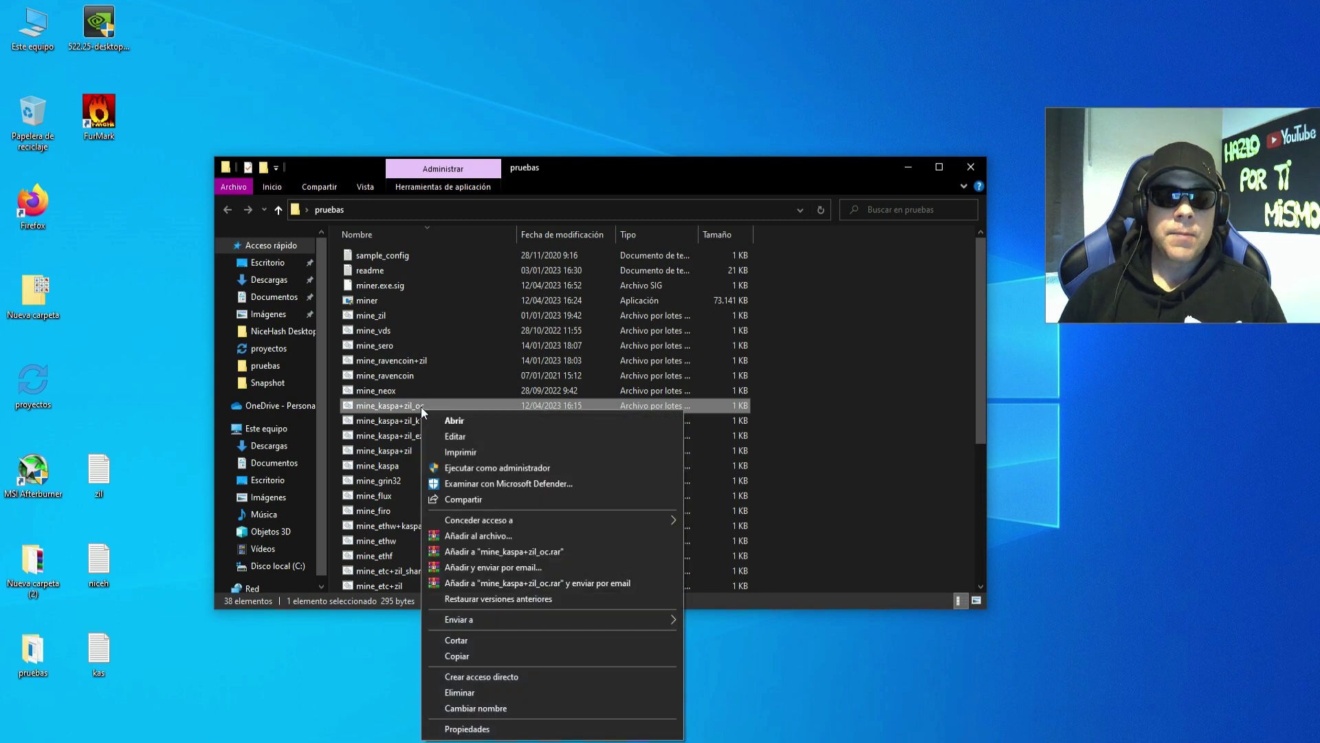
click(455, 436)
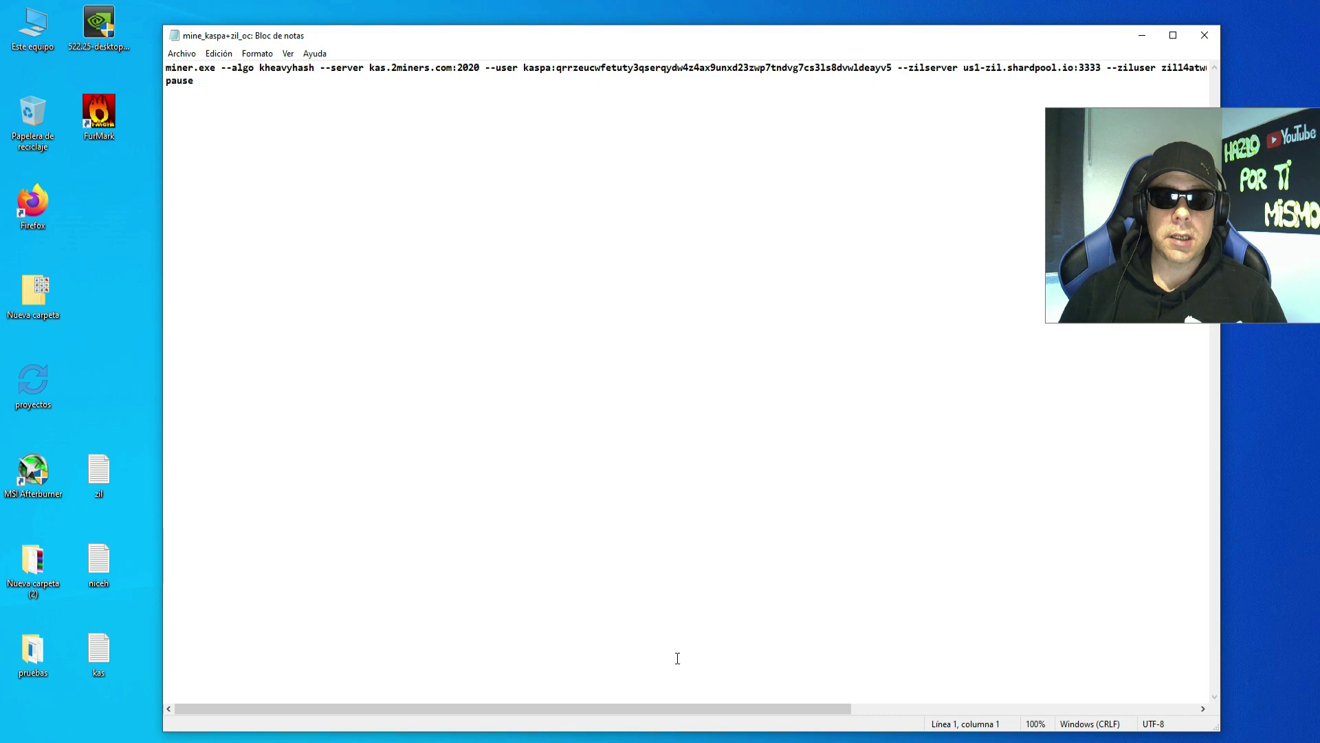
drag(674, 710, 1066, 692)
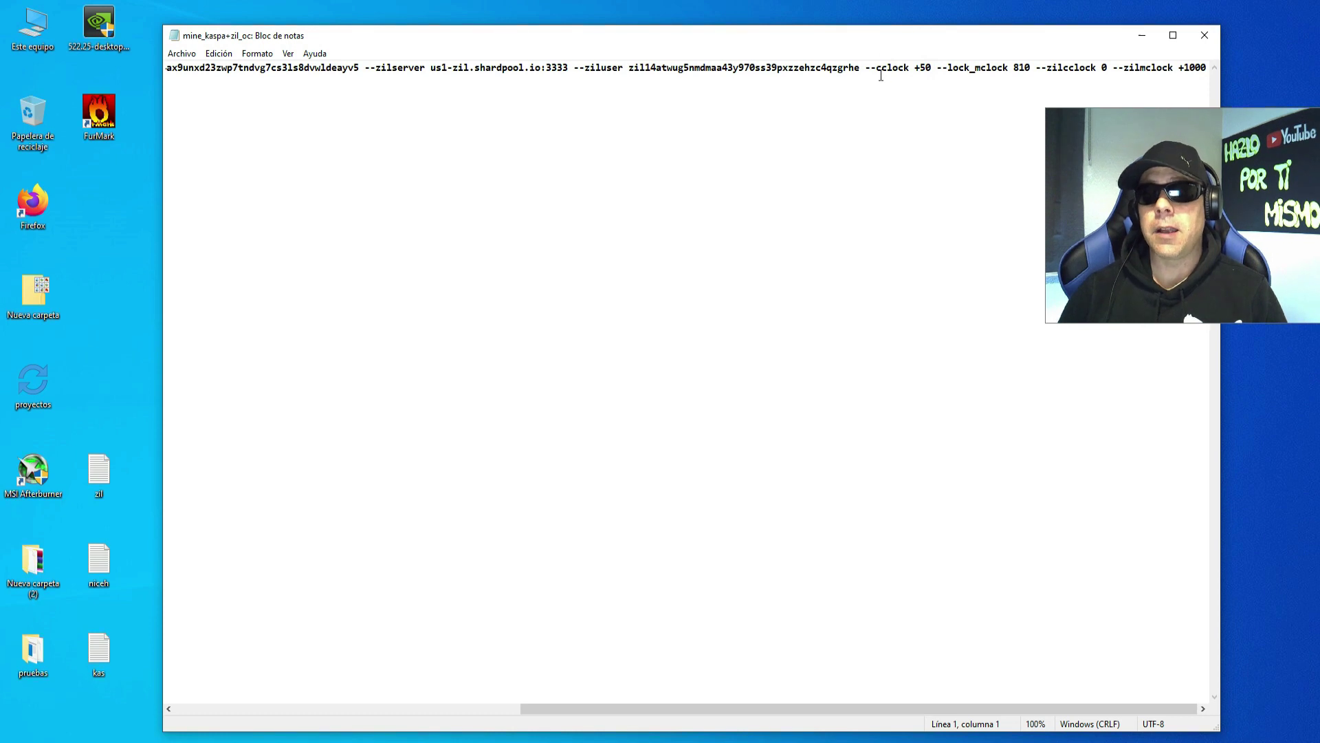
drag(882, 69, 898, 69)
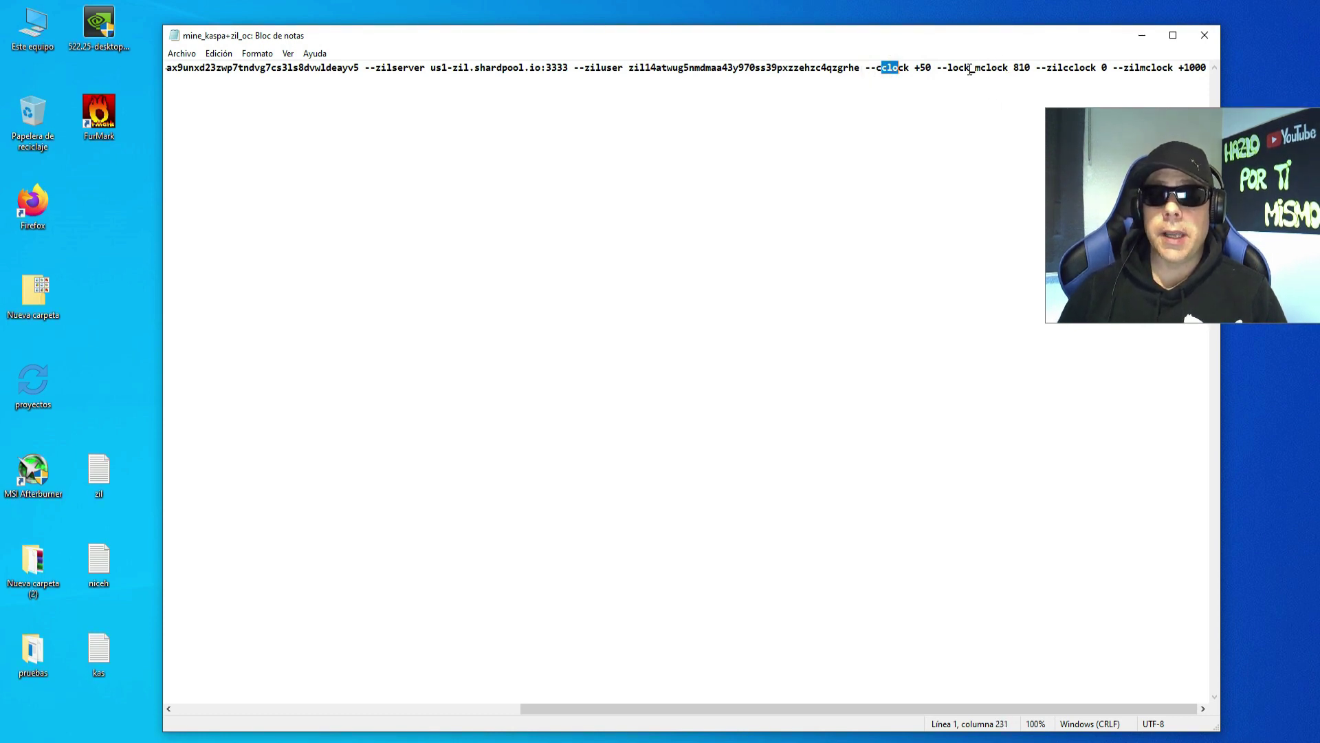
drag(959, 69, 1091, 72)
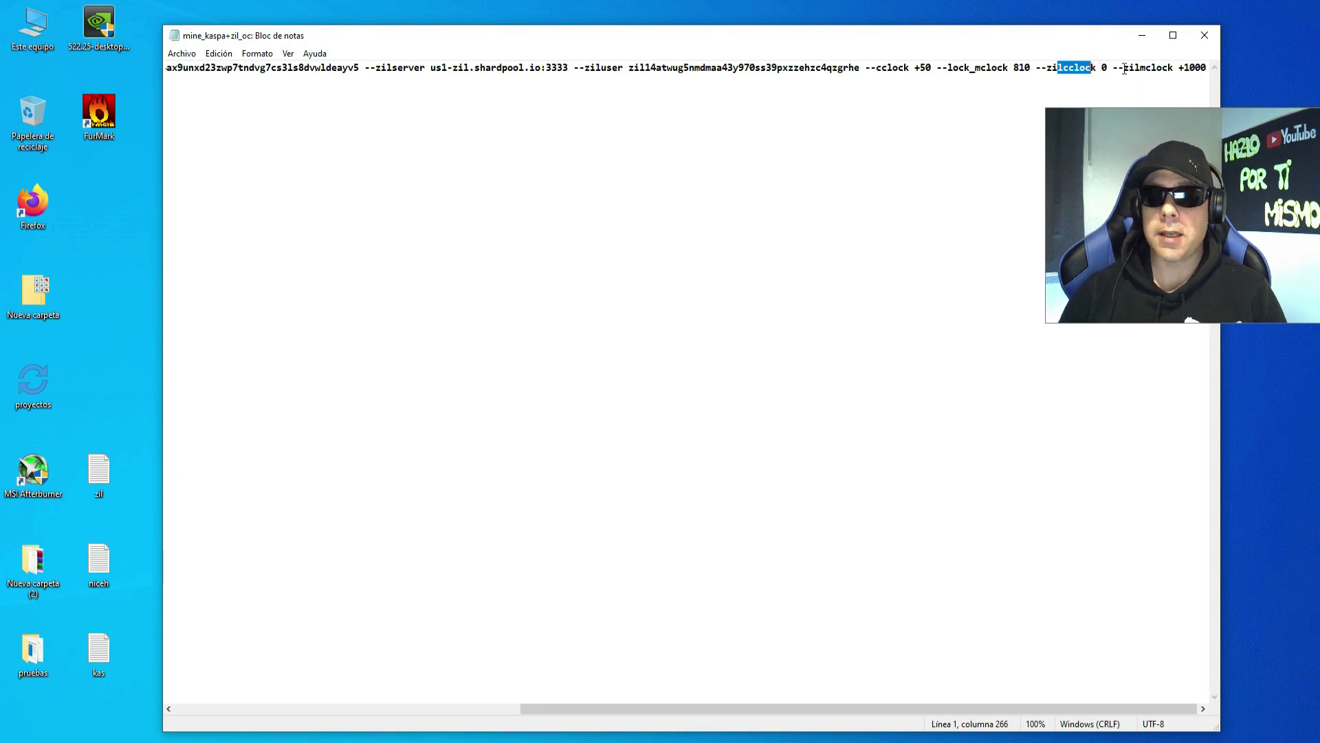
drag(1125, 68, 1200, 69)
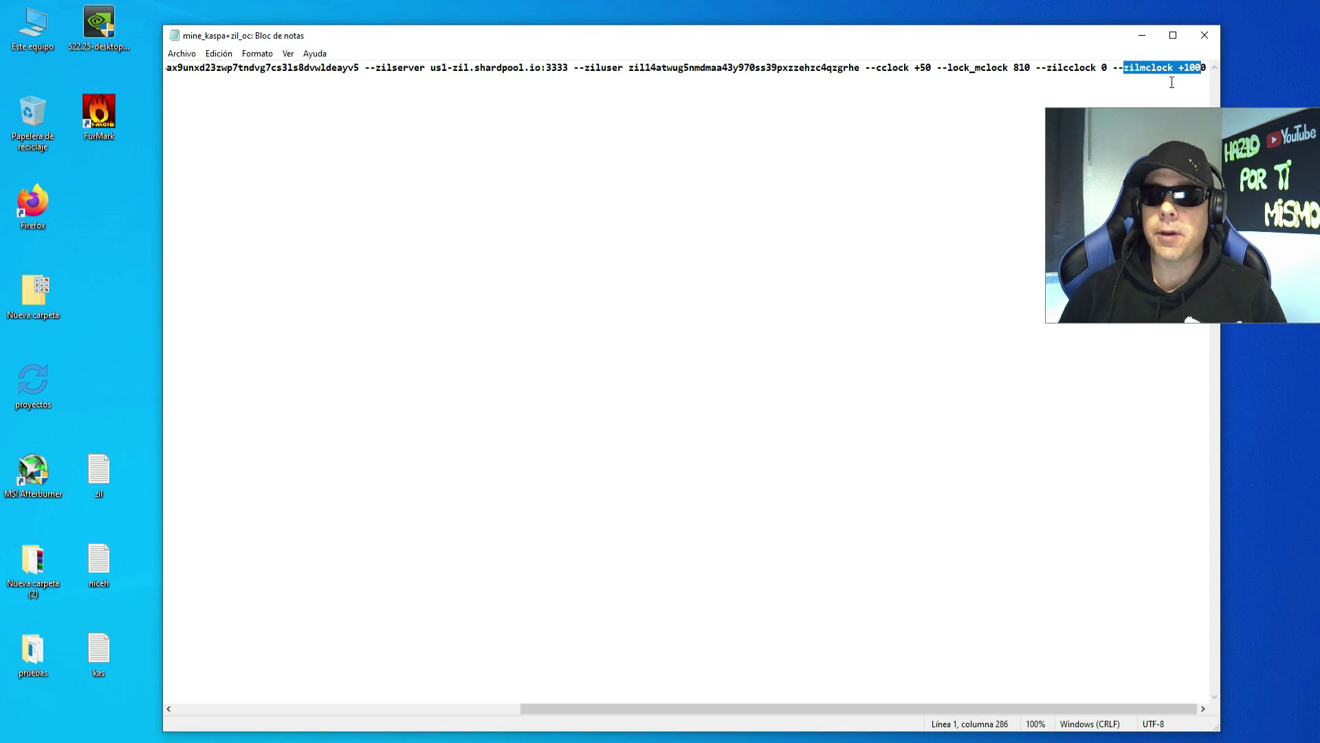
click(951, 159)
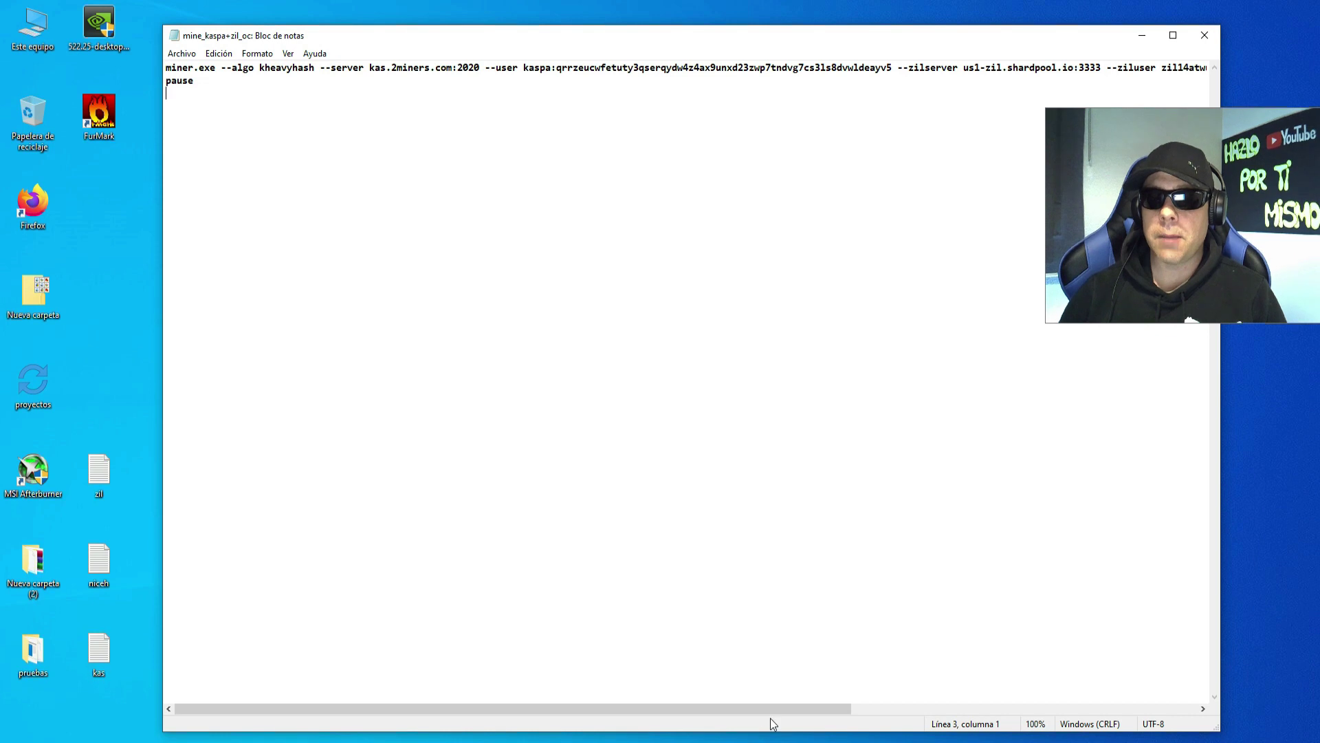
drag(782, 709, 1192, 696)
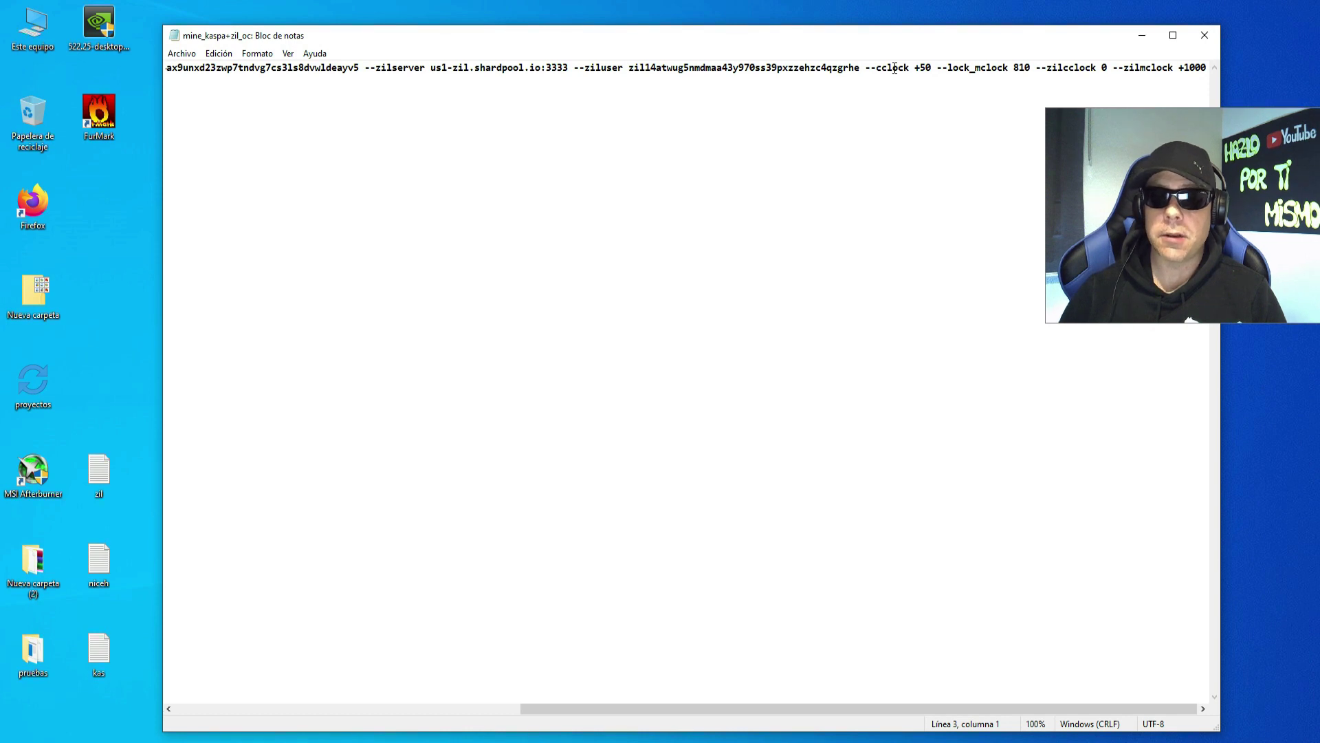
drag(674, 708, 307, 699)
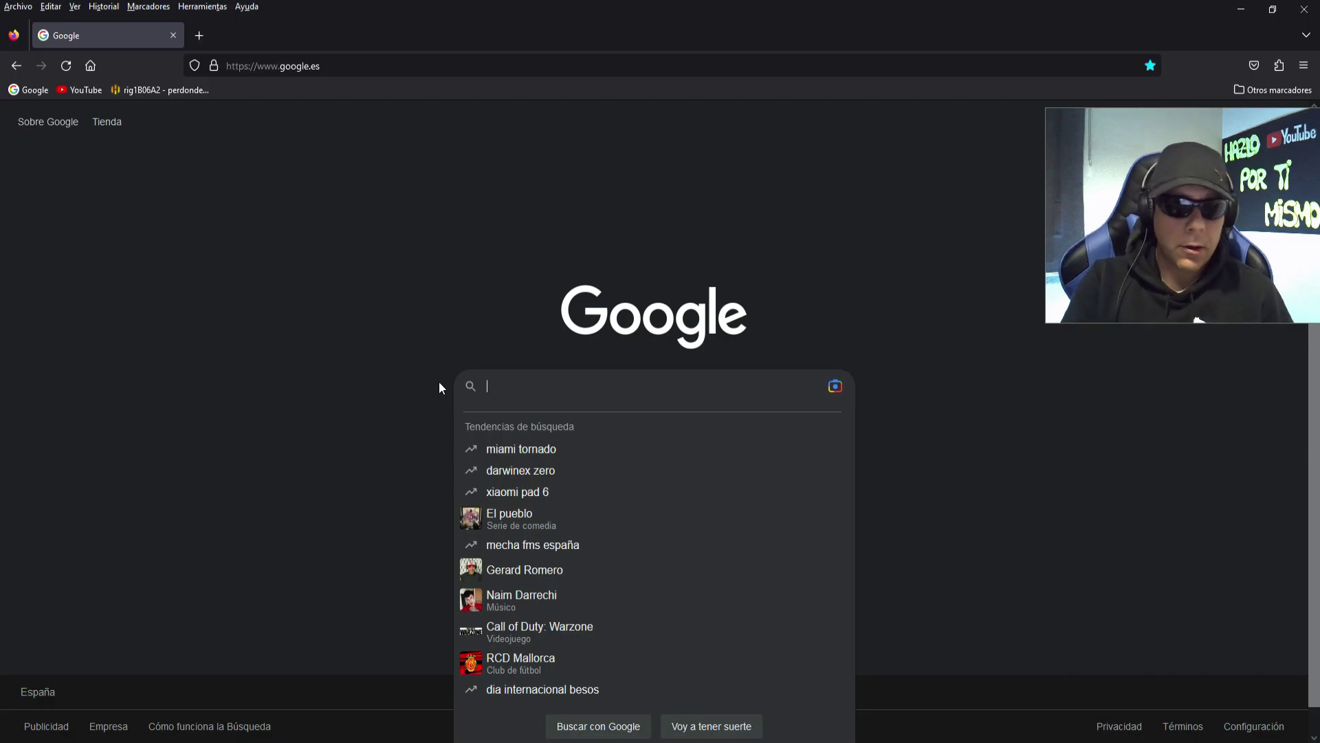
Search Google for miningpoolstats in the browser and open the Mining Pool Stats website.
text(miningp)
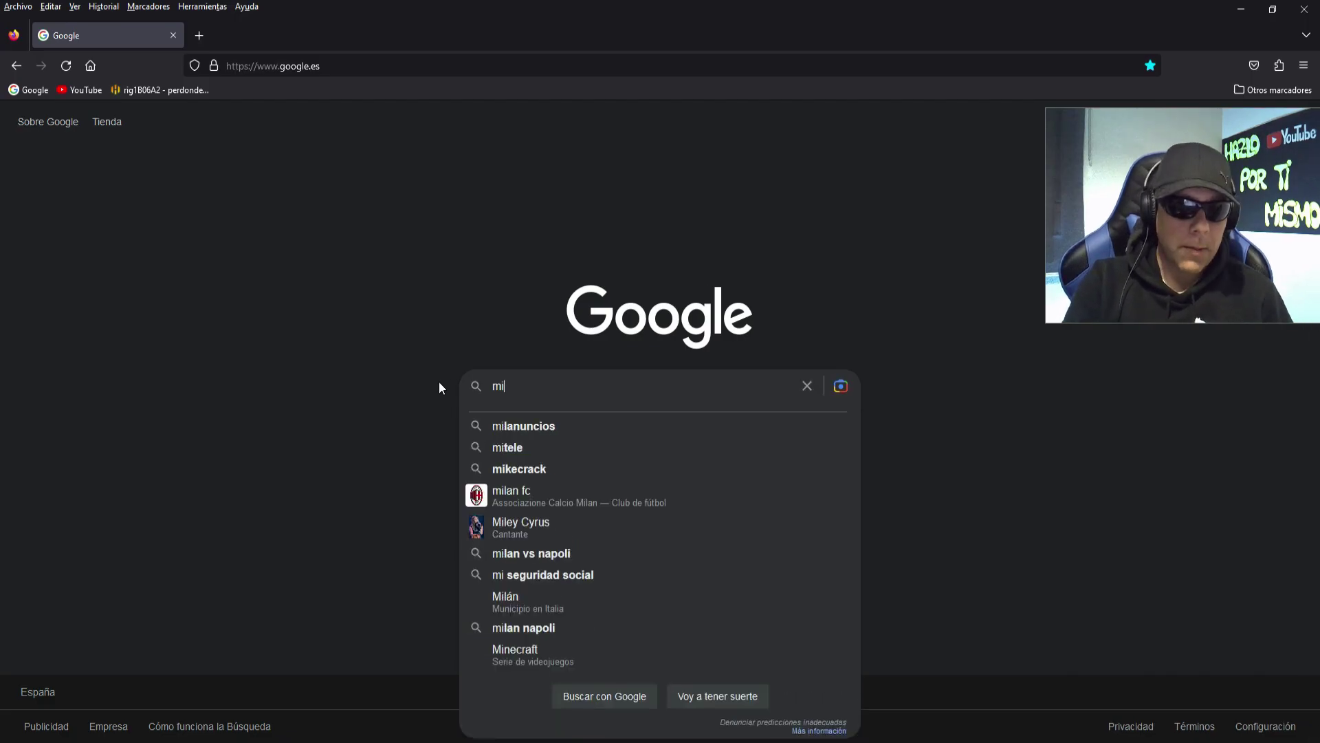
key(Down)
key(Down)
key(Down)
key(Return)
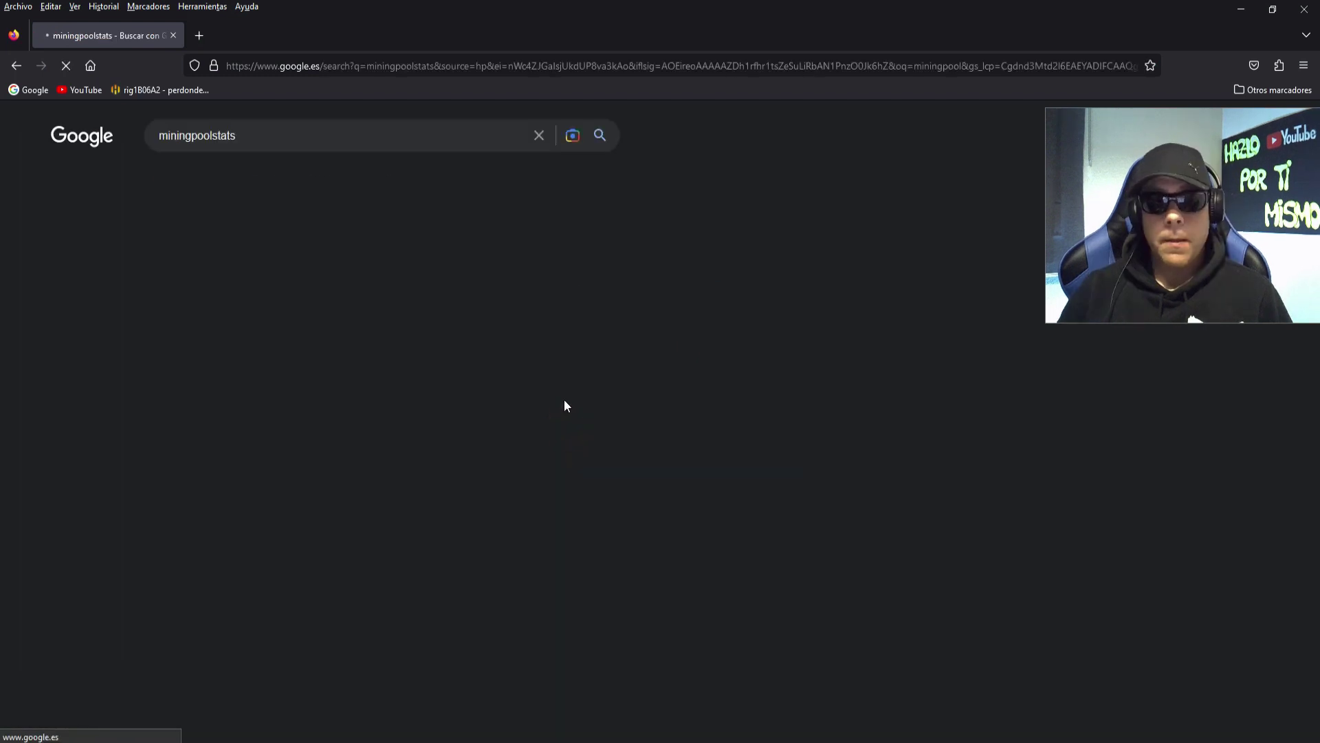
click(243, 272)
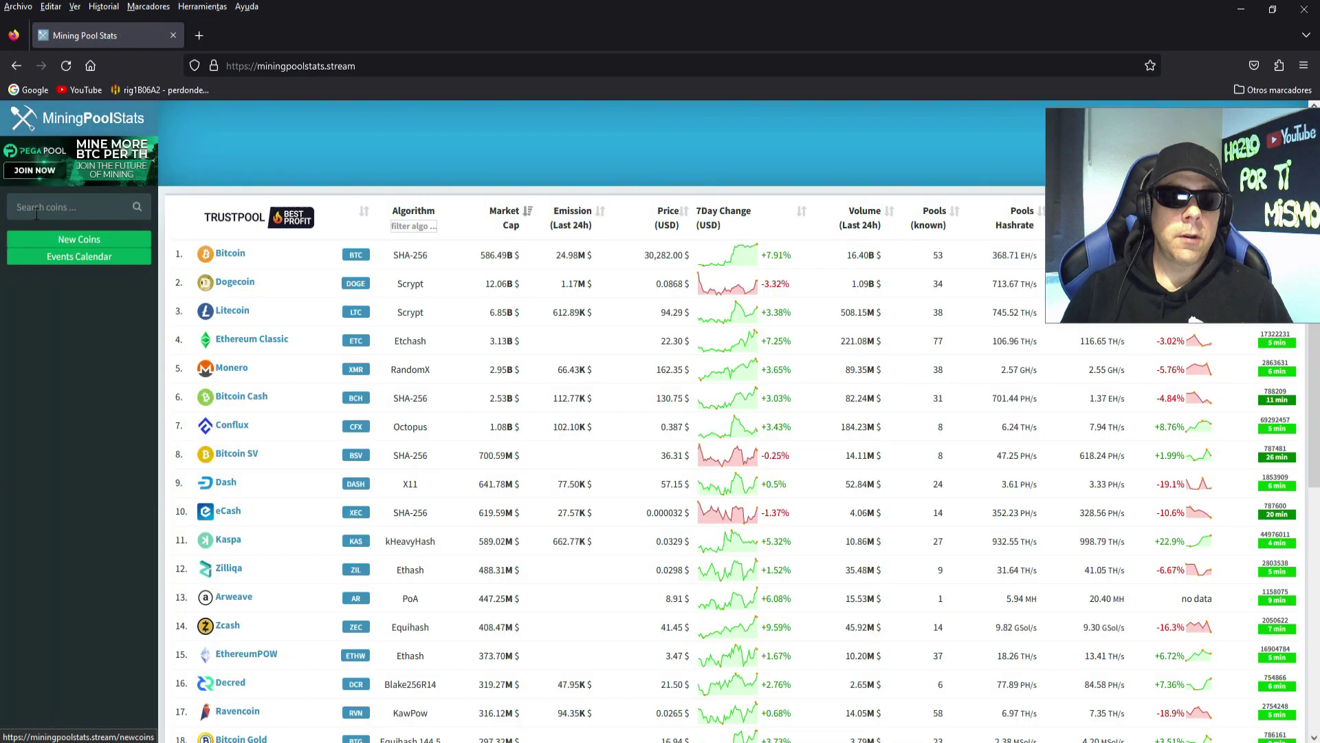
Find the coin kaspa on Mining Pool Stats and open the pool.kryptex.com page from its pool list.
click(60, 199)
text(kaspa)
key(Return)
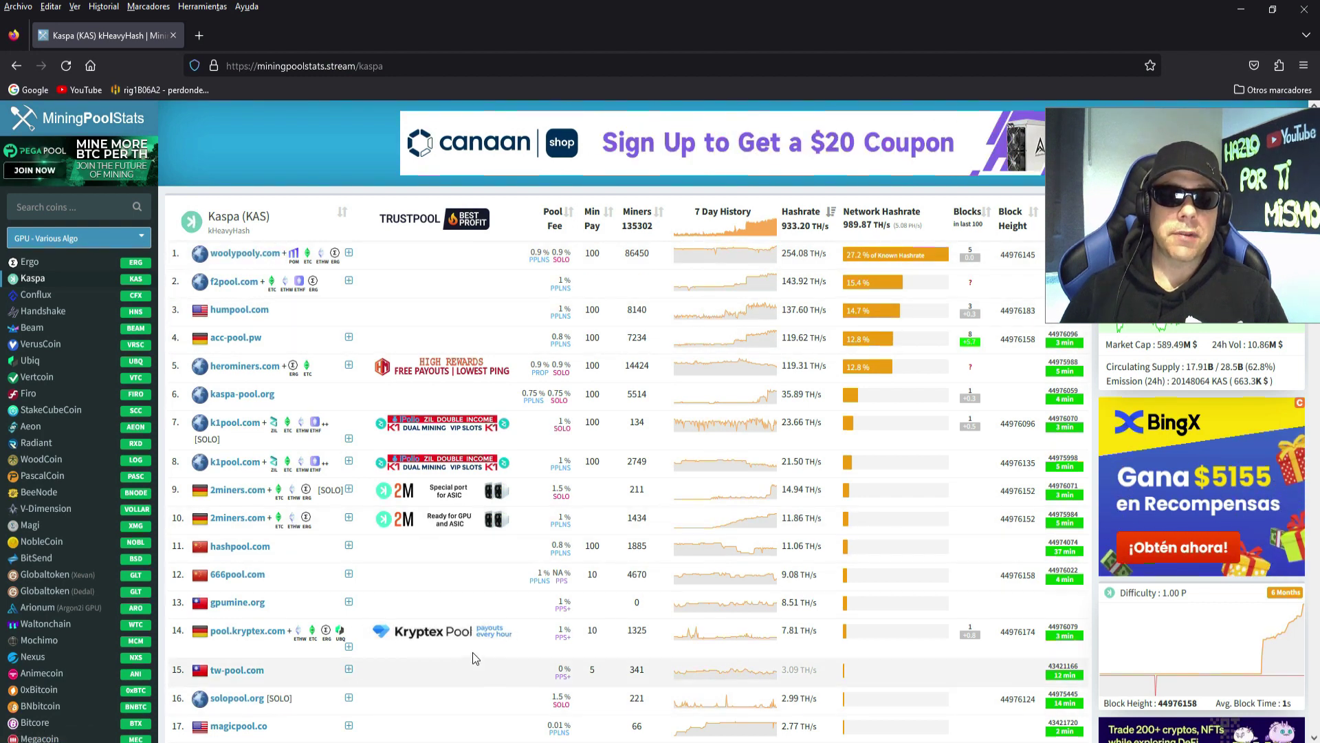
click(256, 631)
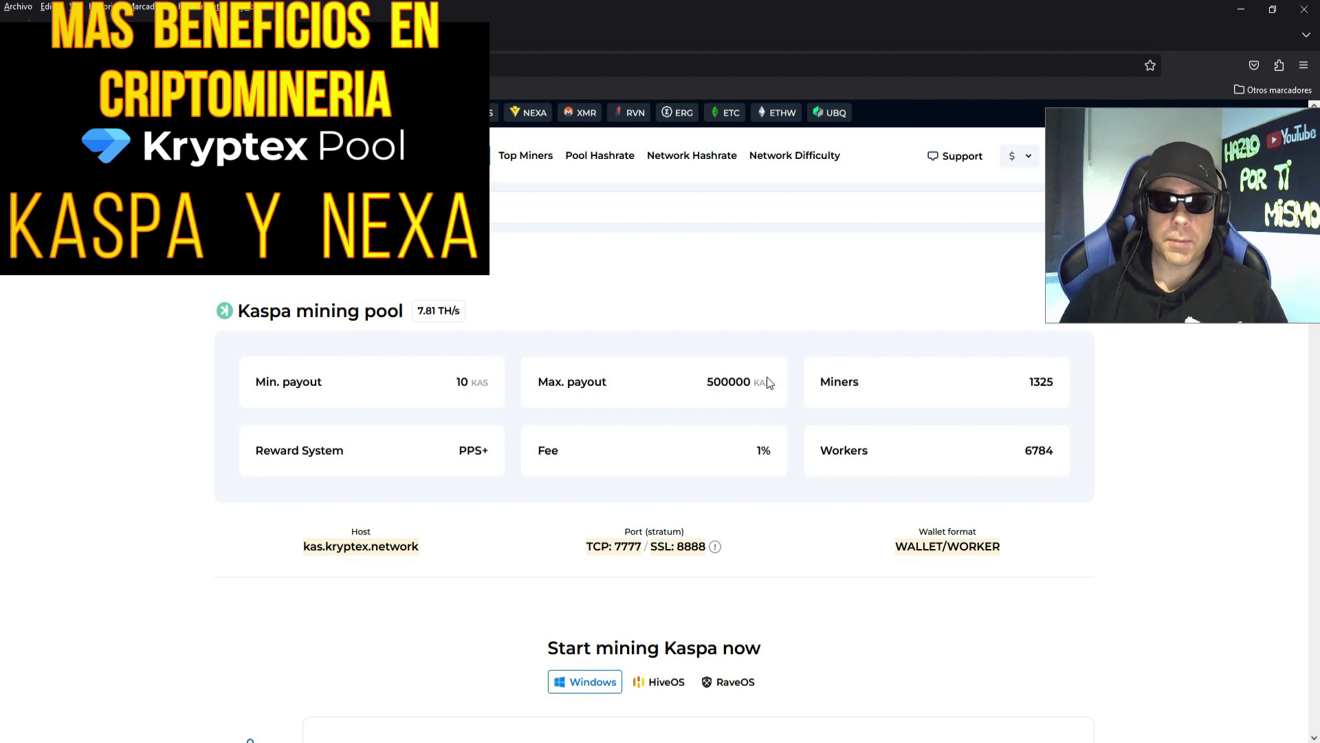
Examine the Kryptex Kaspa pool's payout terms, host and ports, setup instructions, and the GMiner start command.
scroll(780, 388, down, 3)
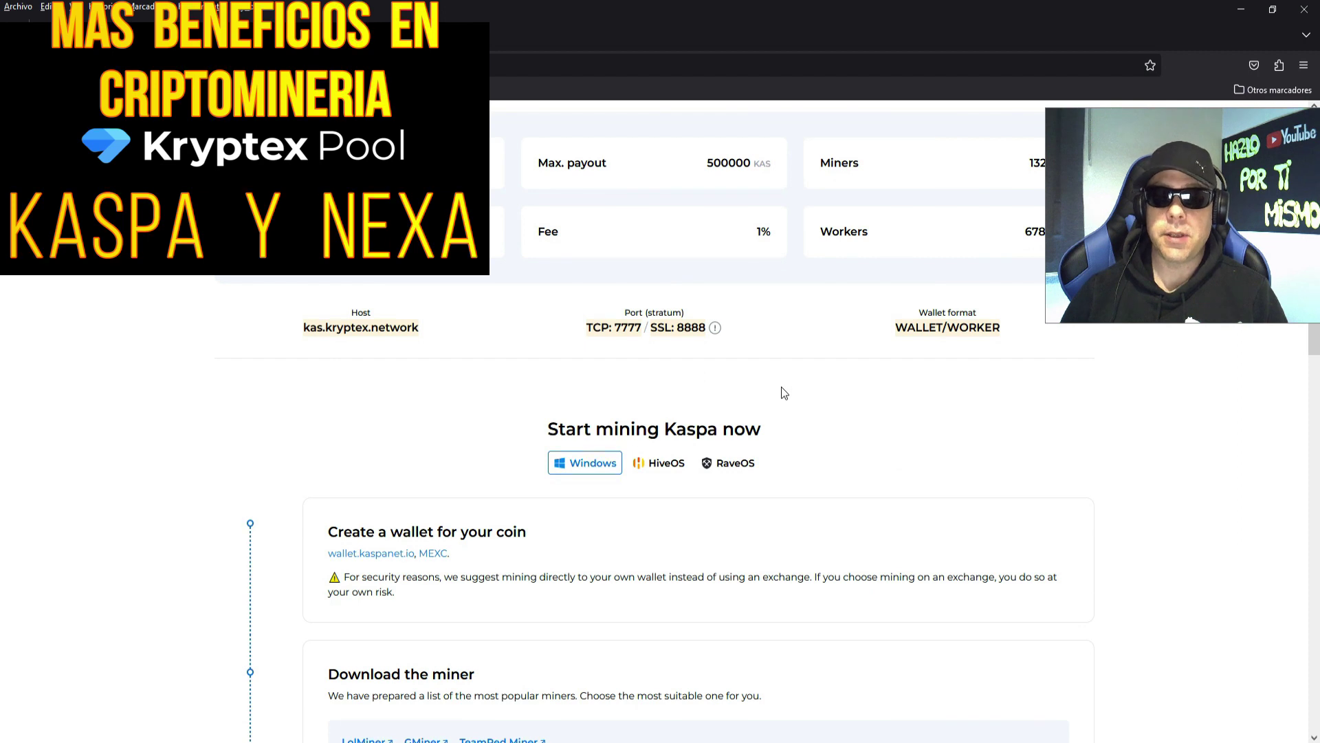
scroll(784, 392, down, 1)
scroll(784, 383, up, 2)
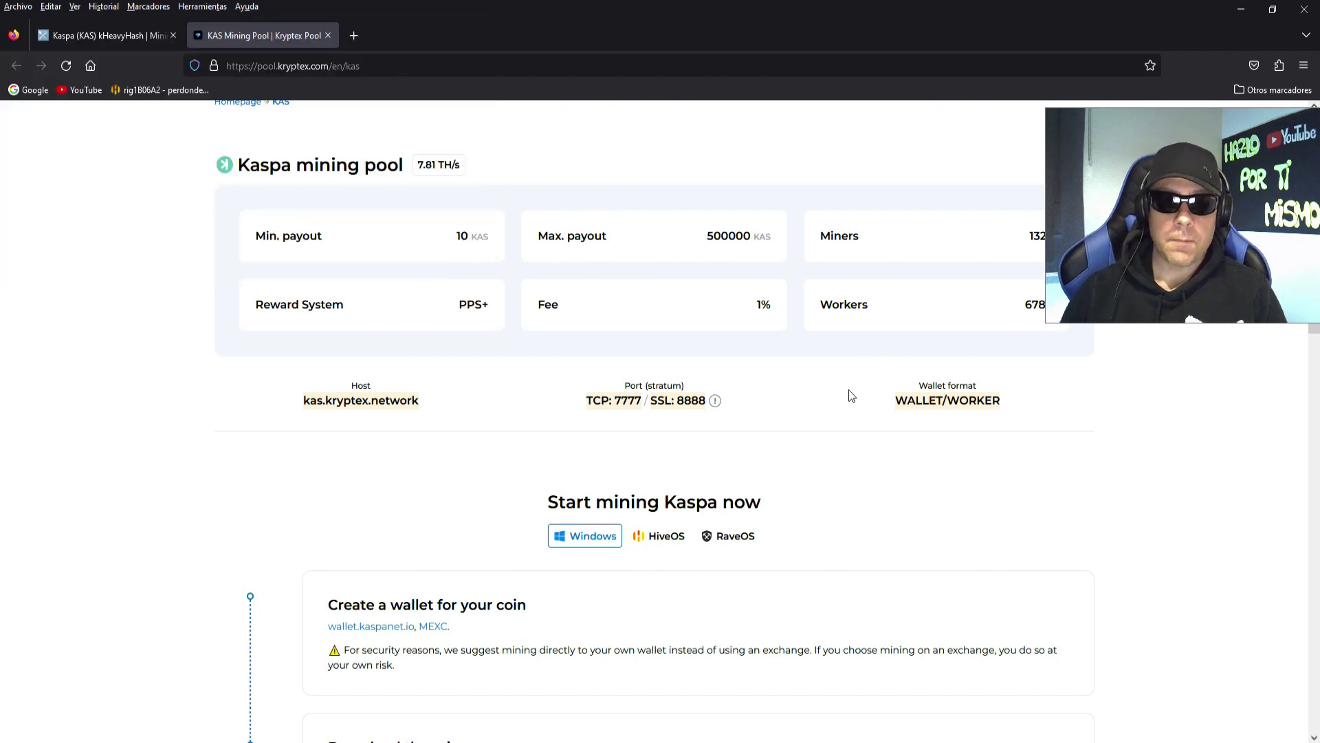
scroll(848, 389, down, 9)
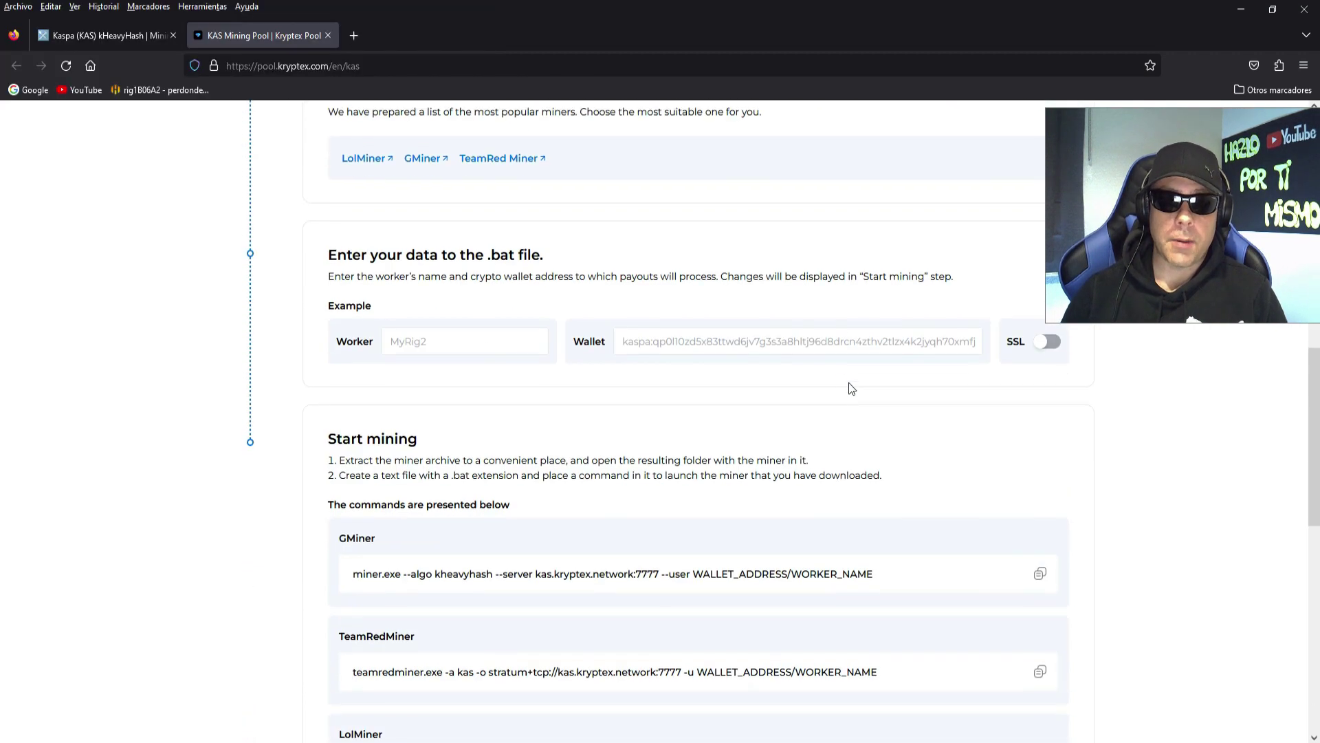
scroll(845, 372, down, 2)
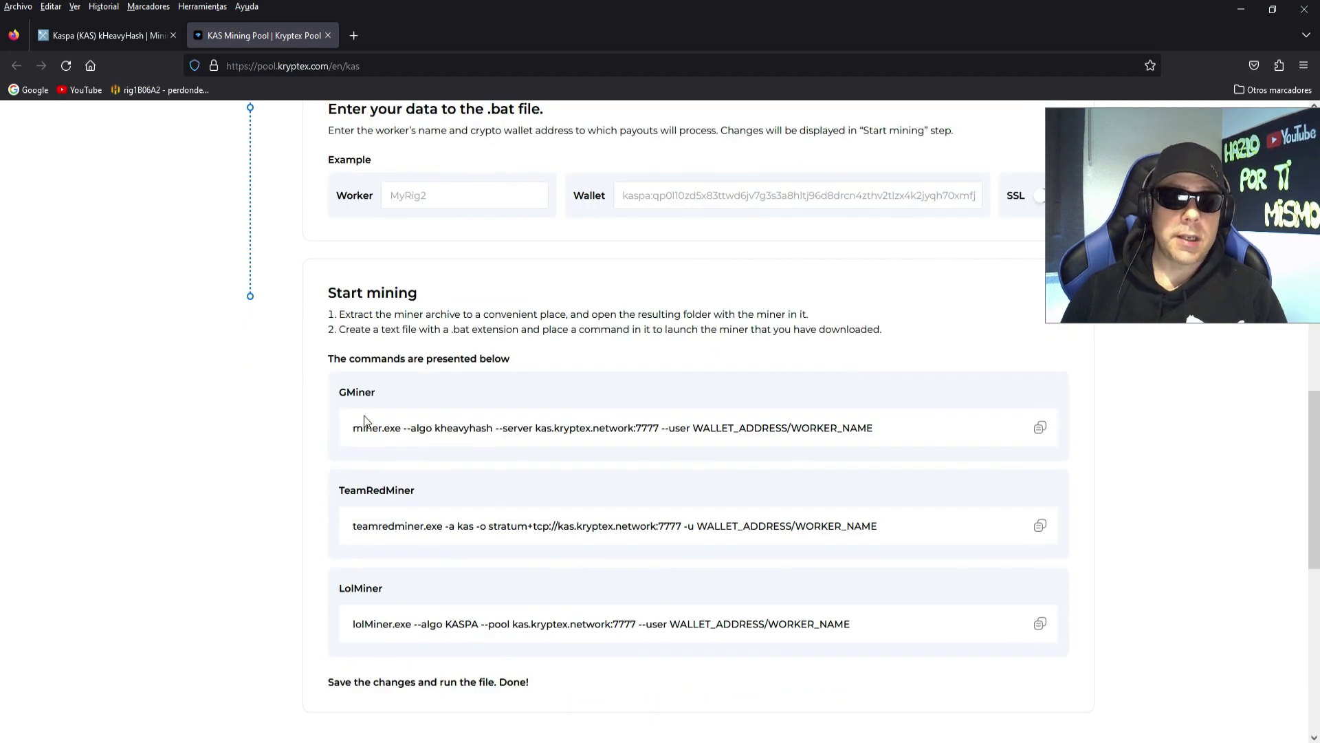
Compare the GMiner start command with the pool's SSL option switched on and off.
scroll(1030, 437, up, 3)
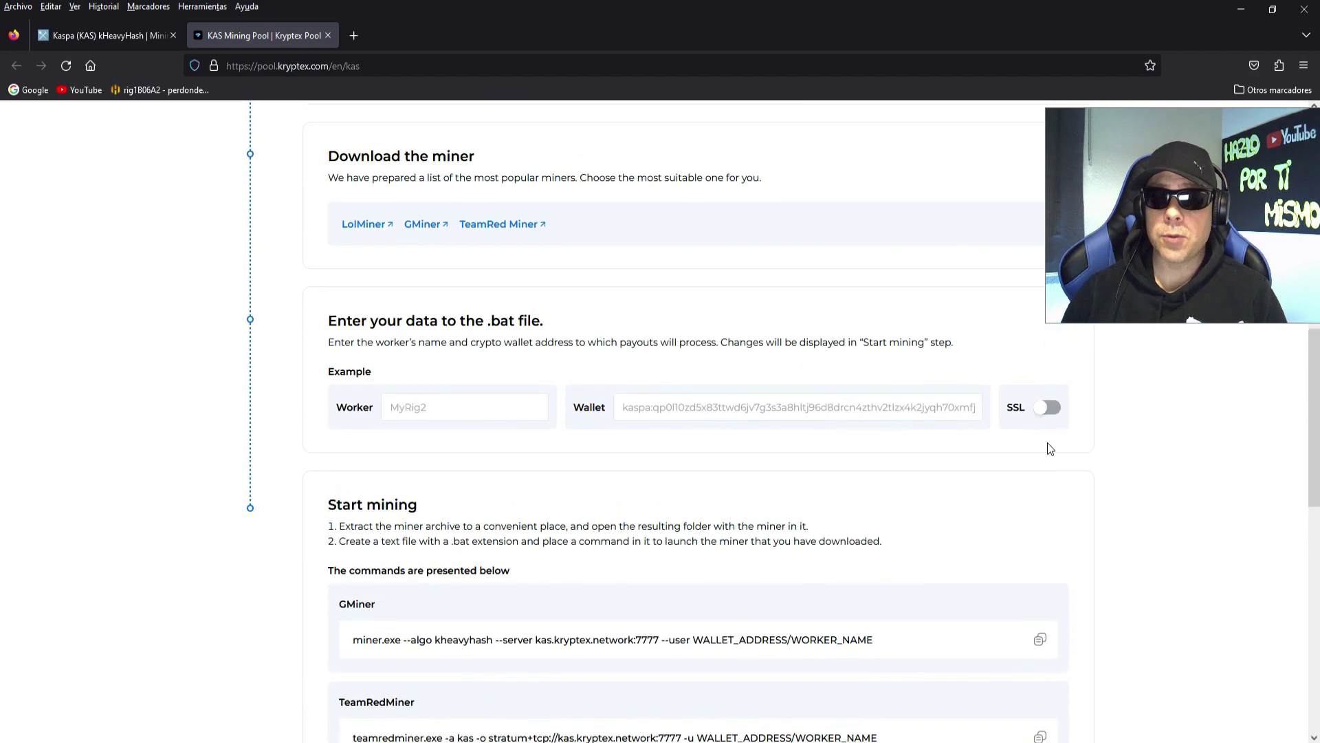
click(1044, 419)
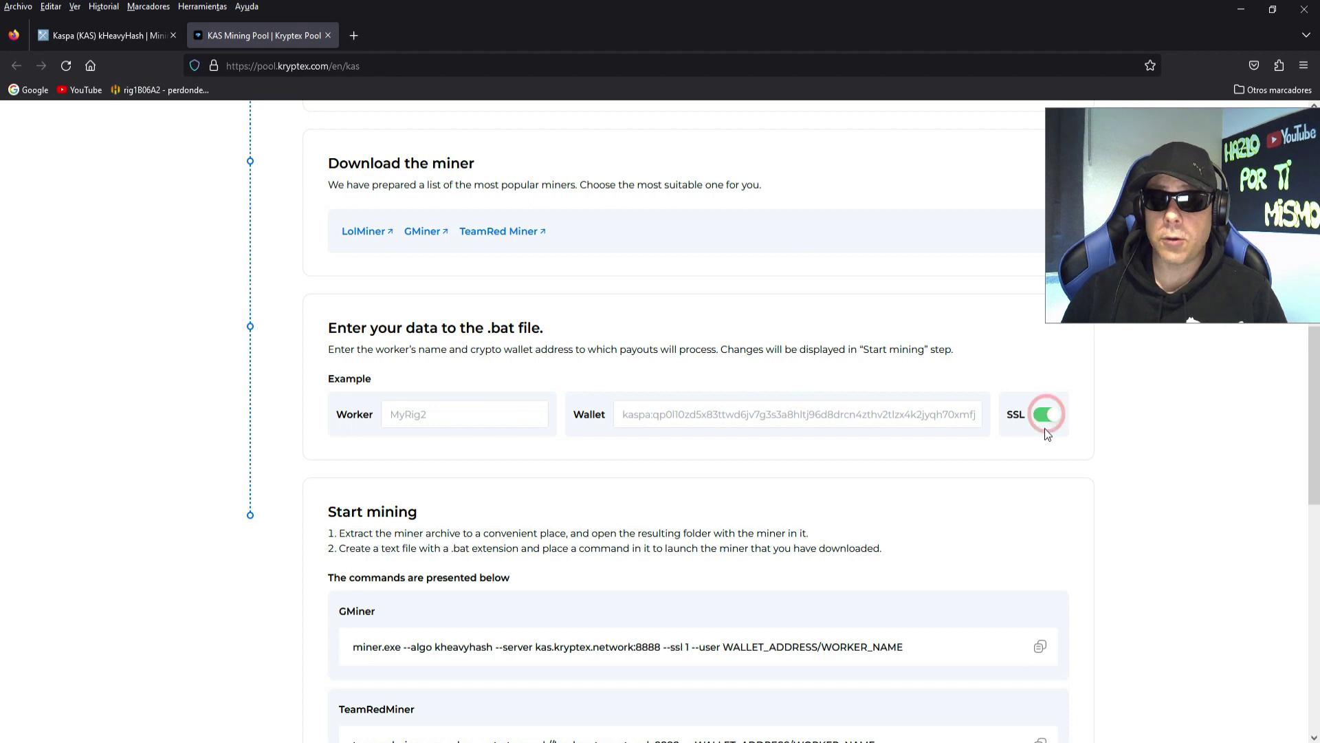
click(1047, 421)
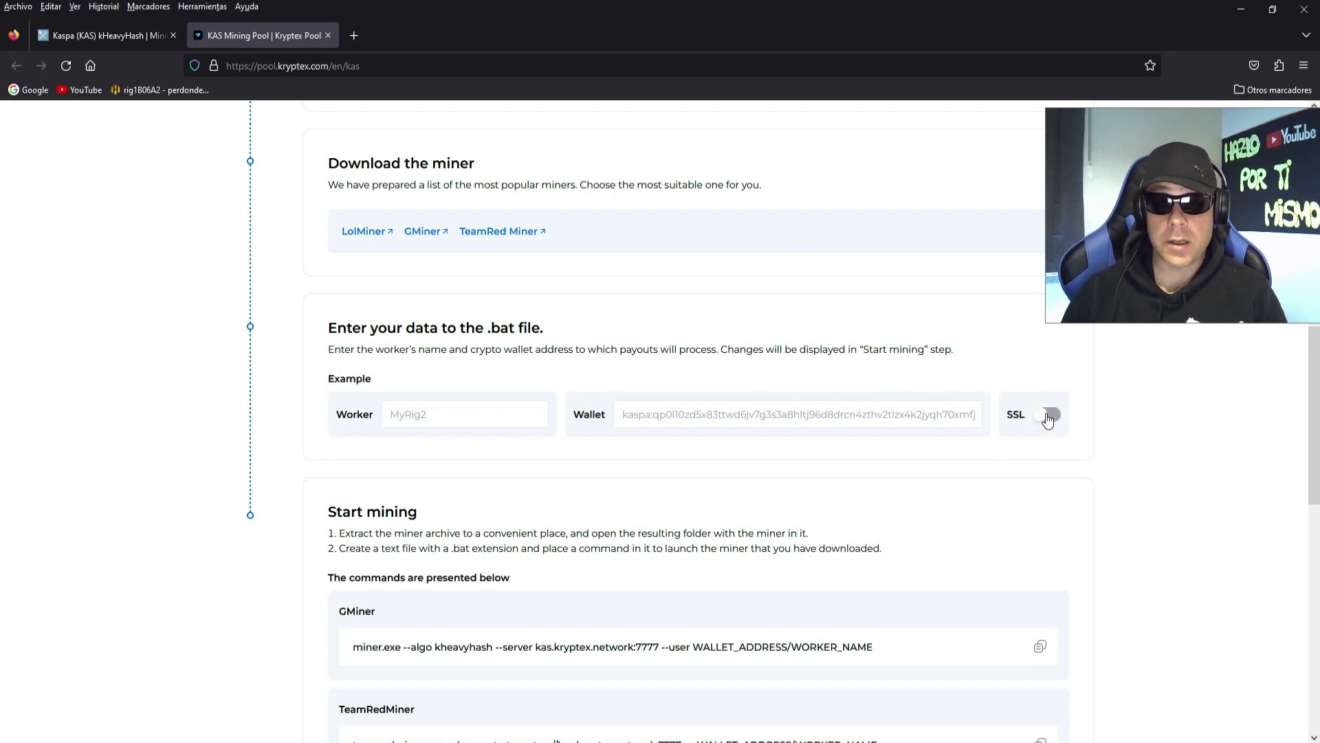
Copy the server address kas.kryptex.network:7777 from the GMiner start command.
scroll(1041, 460, down, 2)
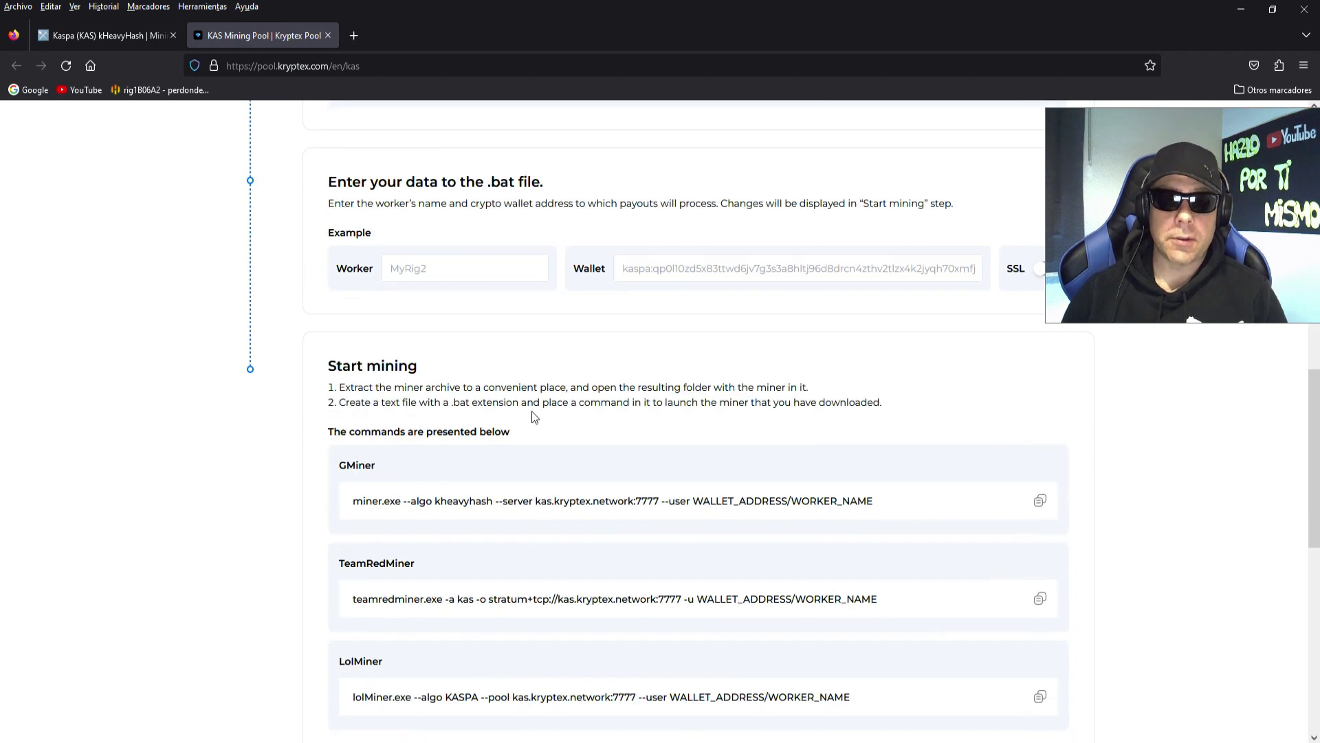
drag(510, 500, 634, 501)
click(543, 500)
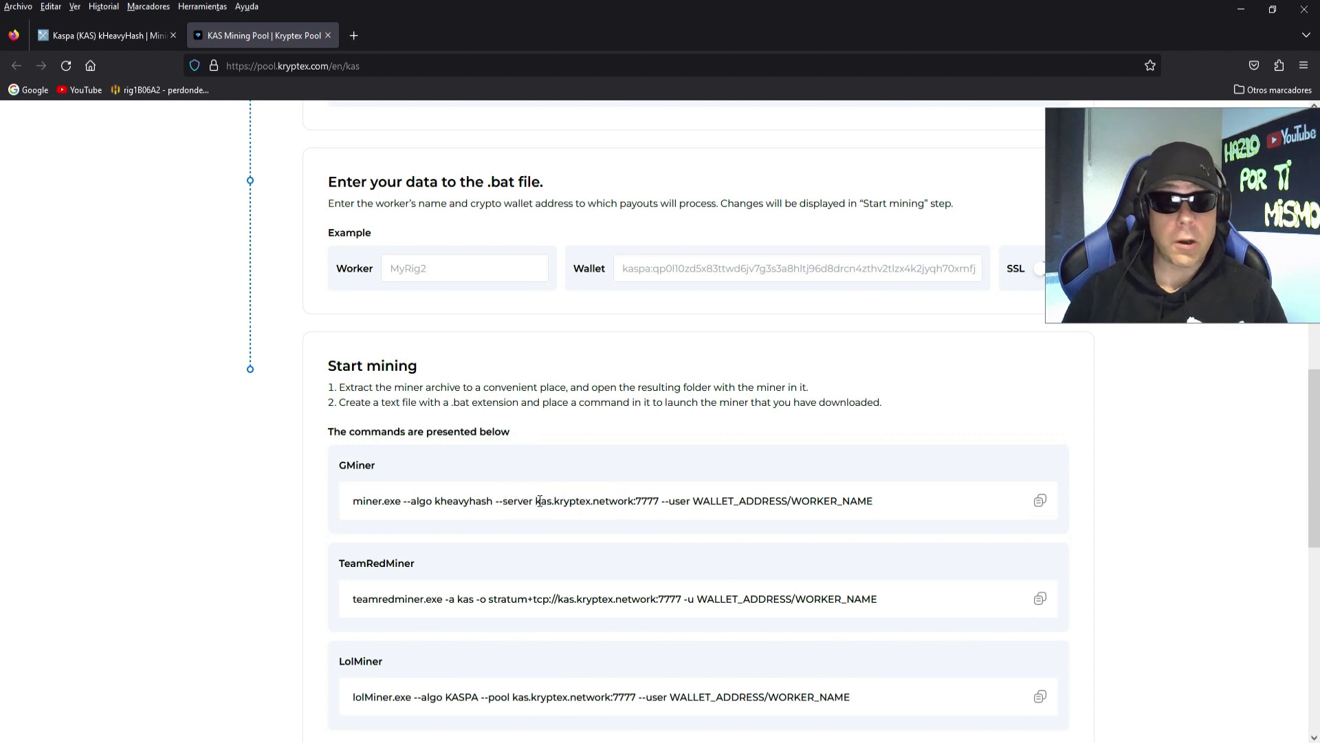
drag(540, 500, 660, 501)
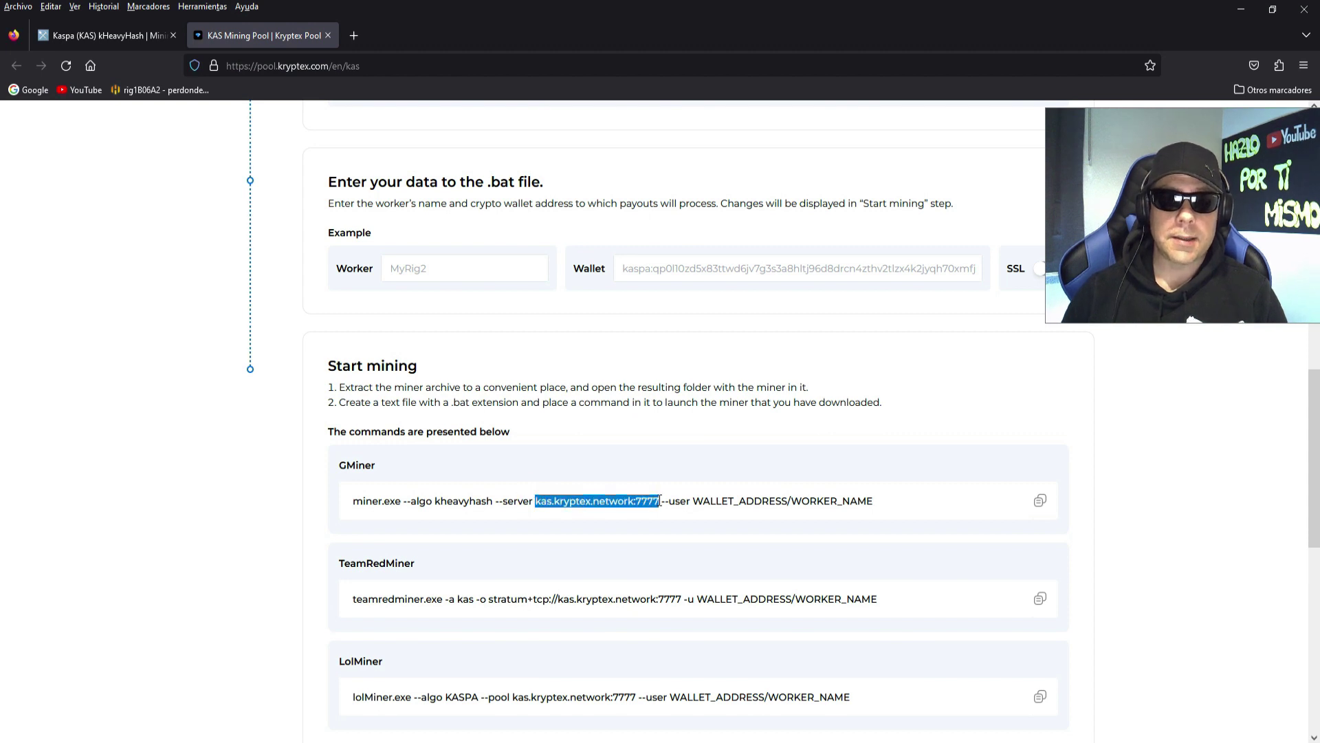
right_click(609, 500)
click(649, 517)
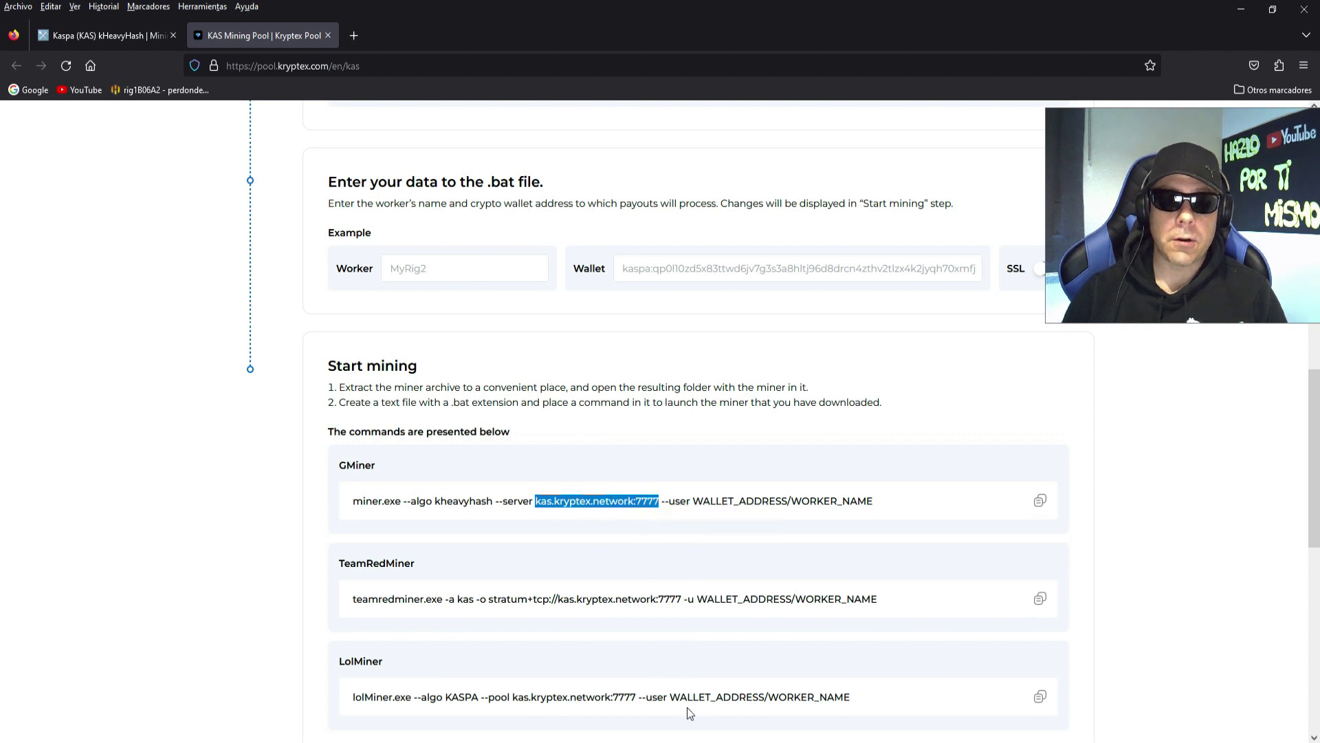
Switch to the mine_kaspa+zil_oc batch file in Notepad and replace kas.2miners.com:2020 with the copied kas.kryptex.network:7777 server.
key(alt+Tab)
drag(369, 68, 481, 68)
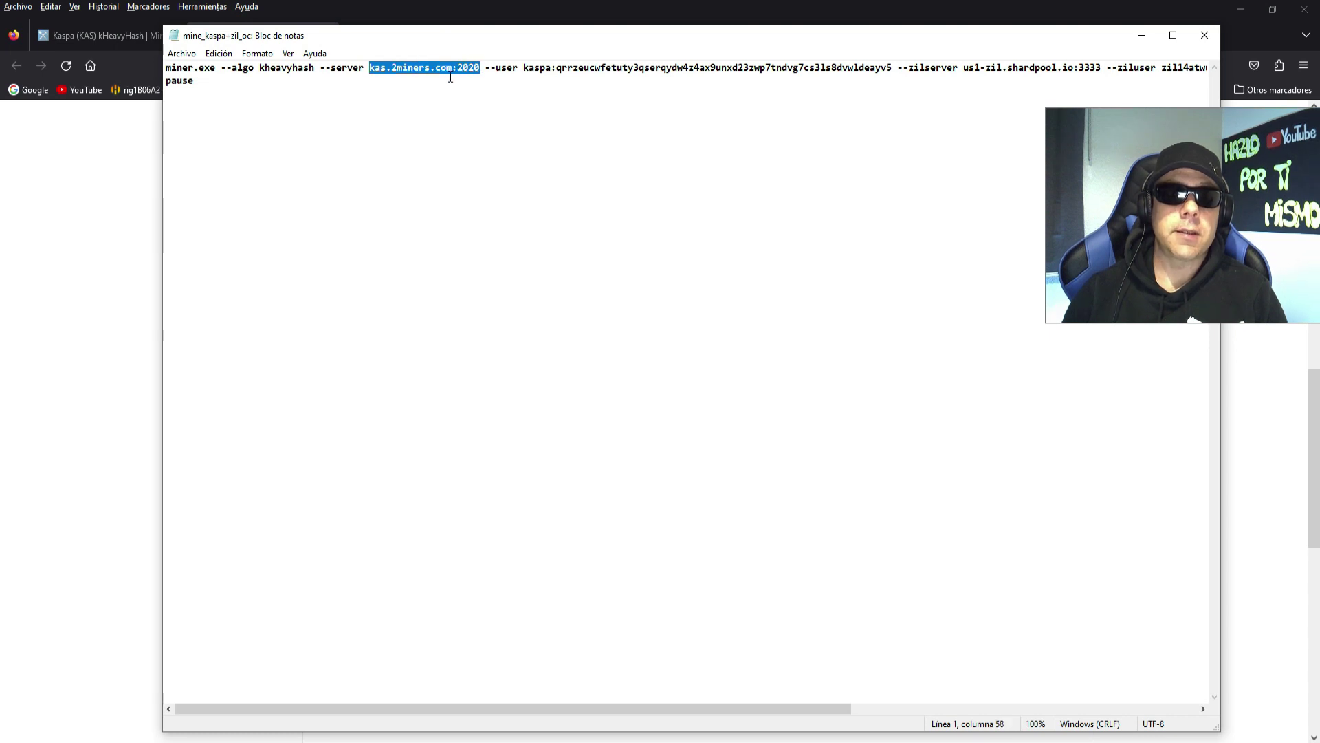
right_click(429, 64)
click(468, 126)
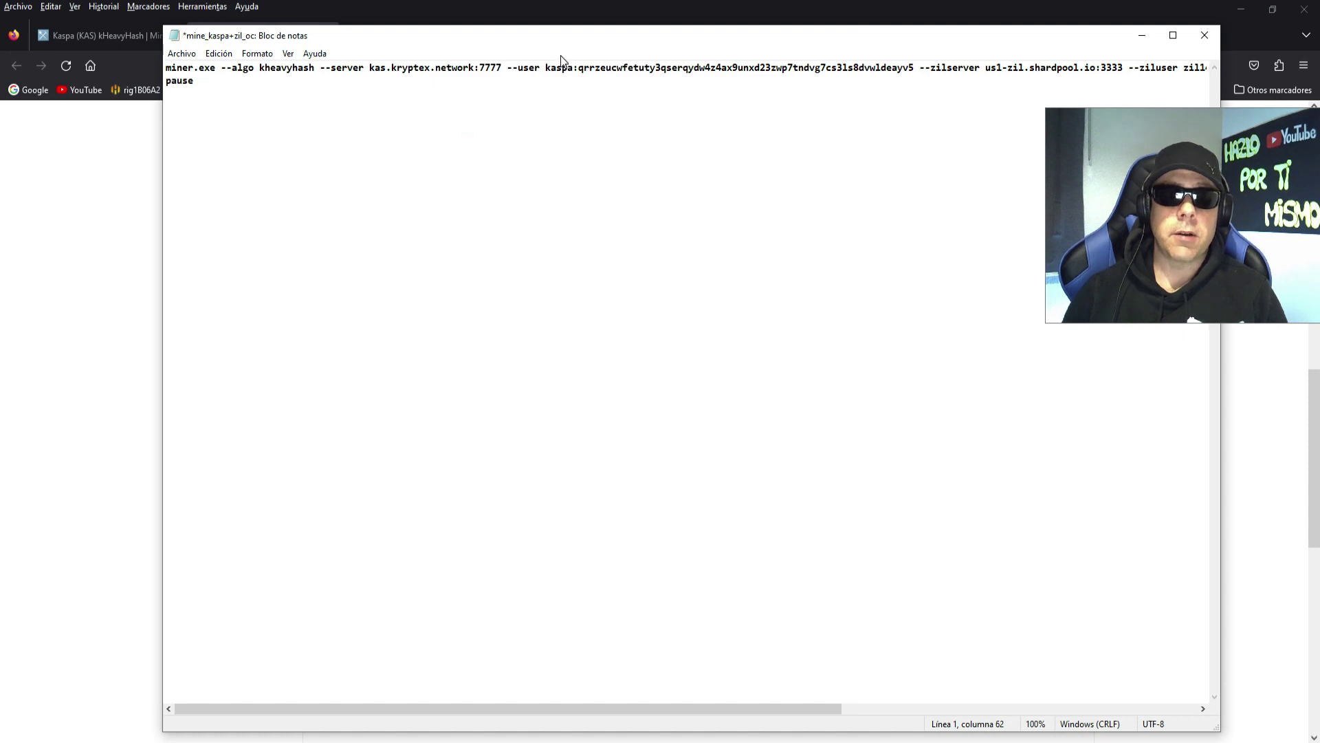
Open the kas text file from the desktop, copy its Kaspa wallet address, and minimize the file.
drag(551, 67, 623, 68)
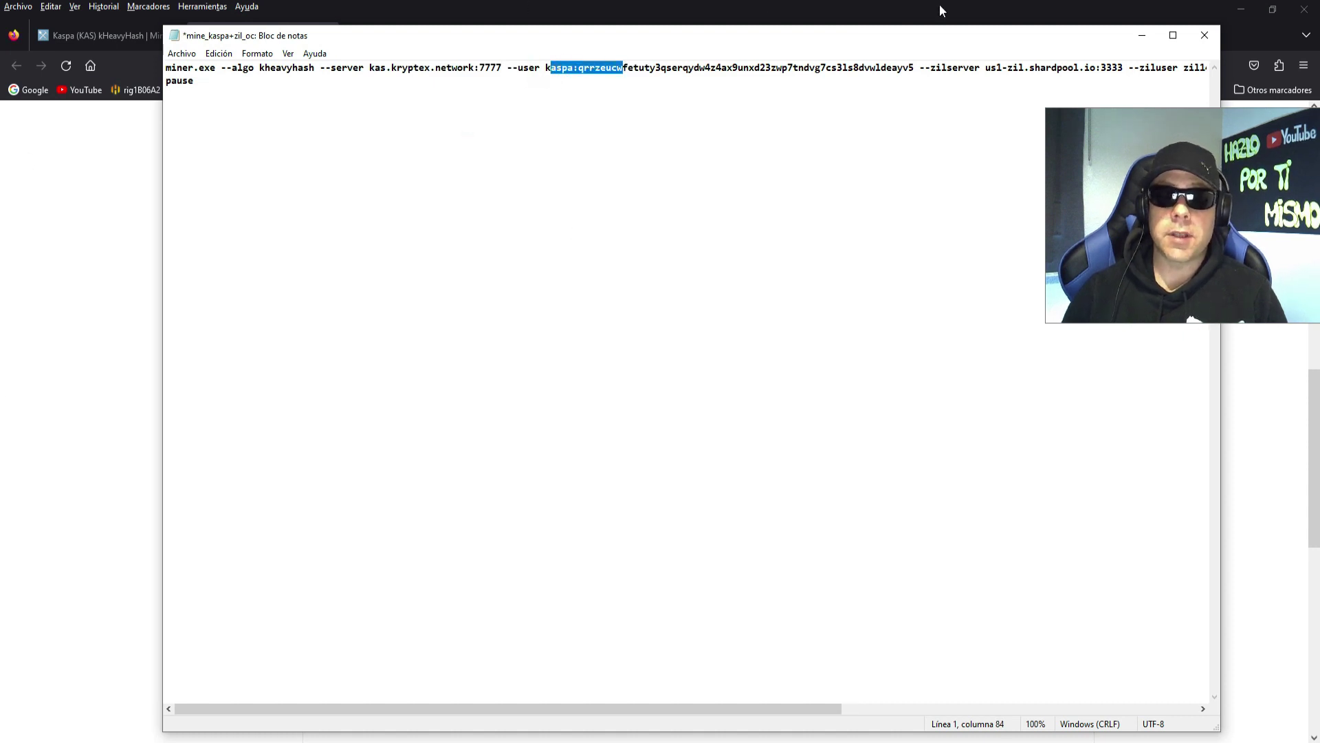
drag(1126, 41, 1126, 41)
double_click(98, 654)
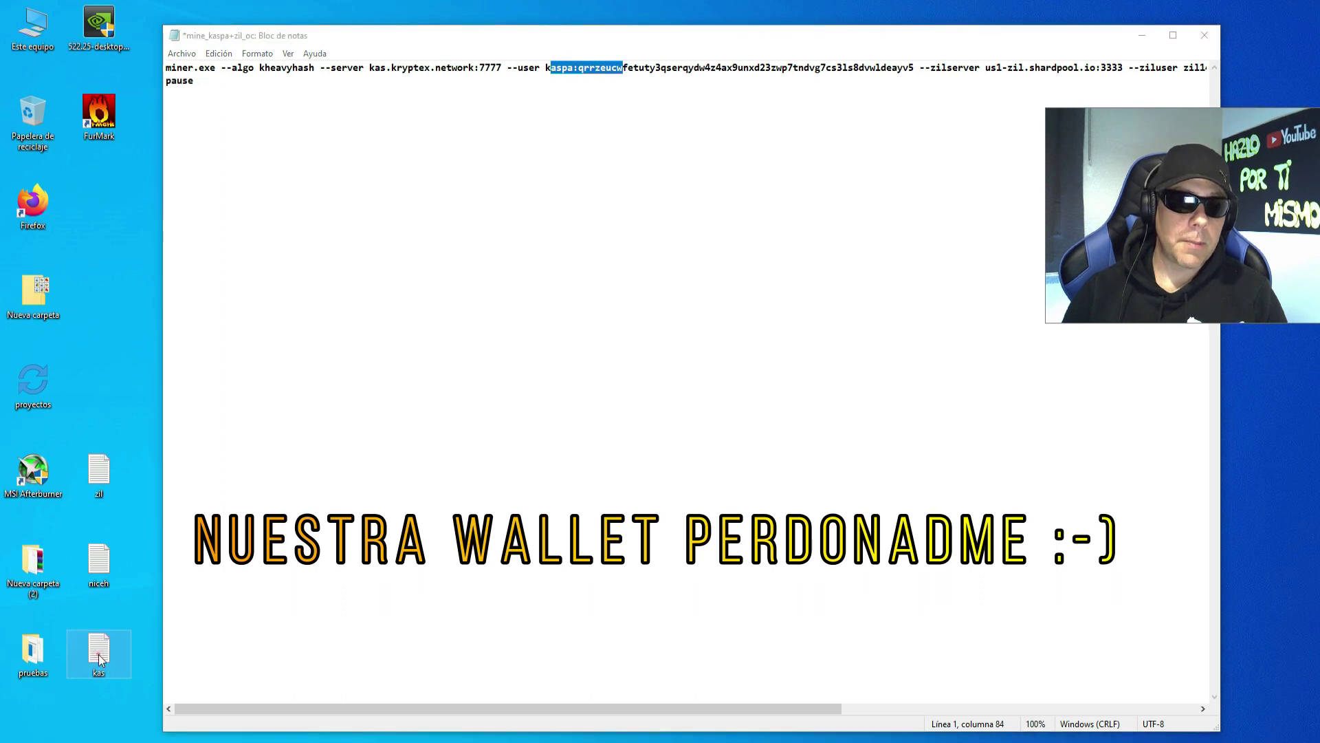
double_click(323, 67)
right_click(328, 69)
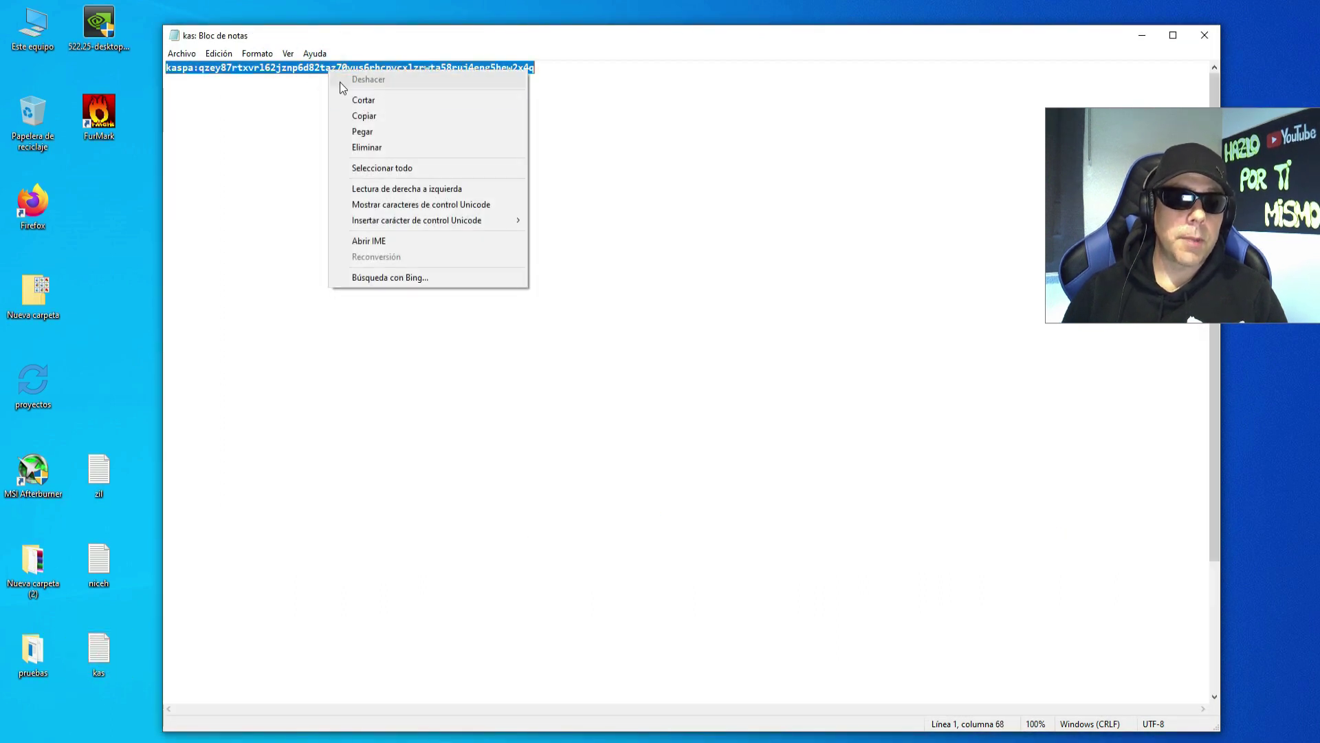
click(364, 115)
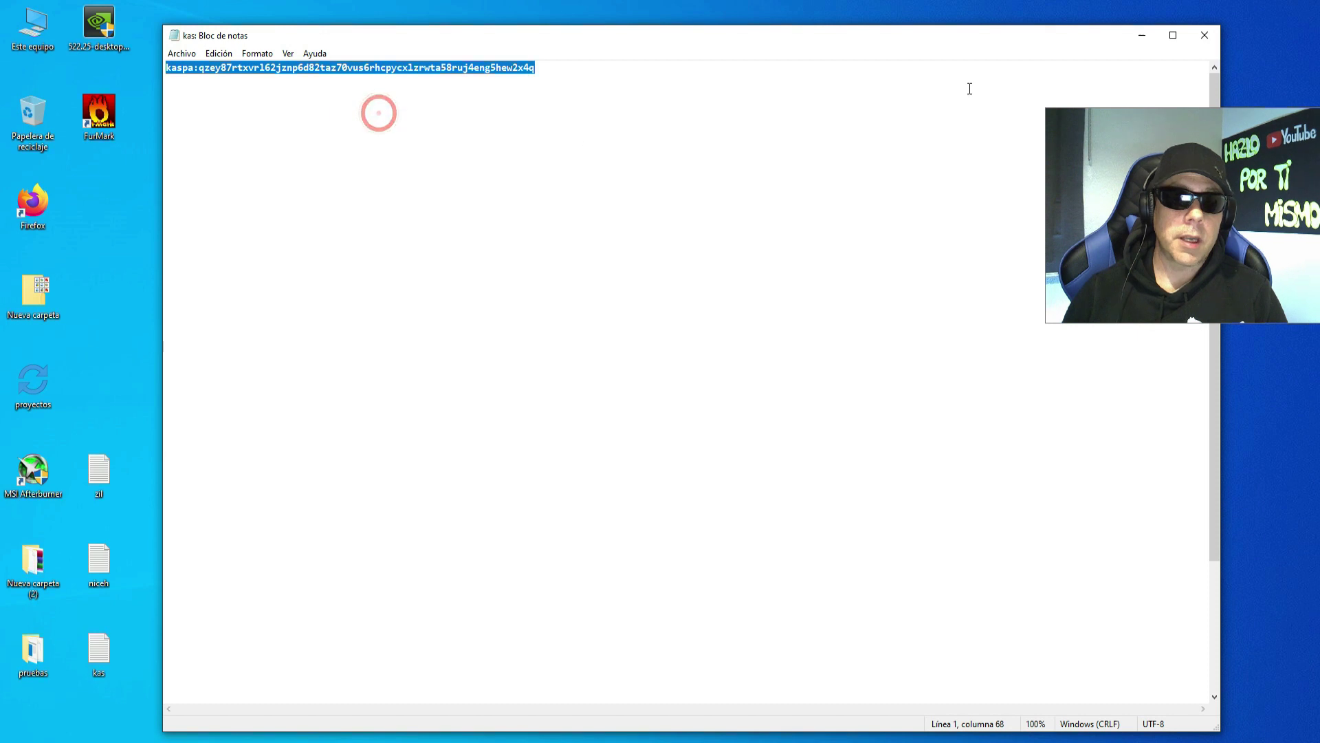
click(1142, 36)
Replace the wallet address after --user in the batch file with the copied Kaspa wallet address.
click(640, 69)
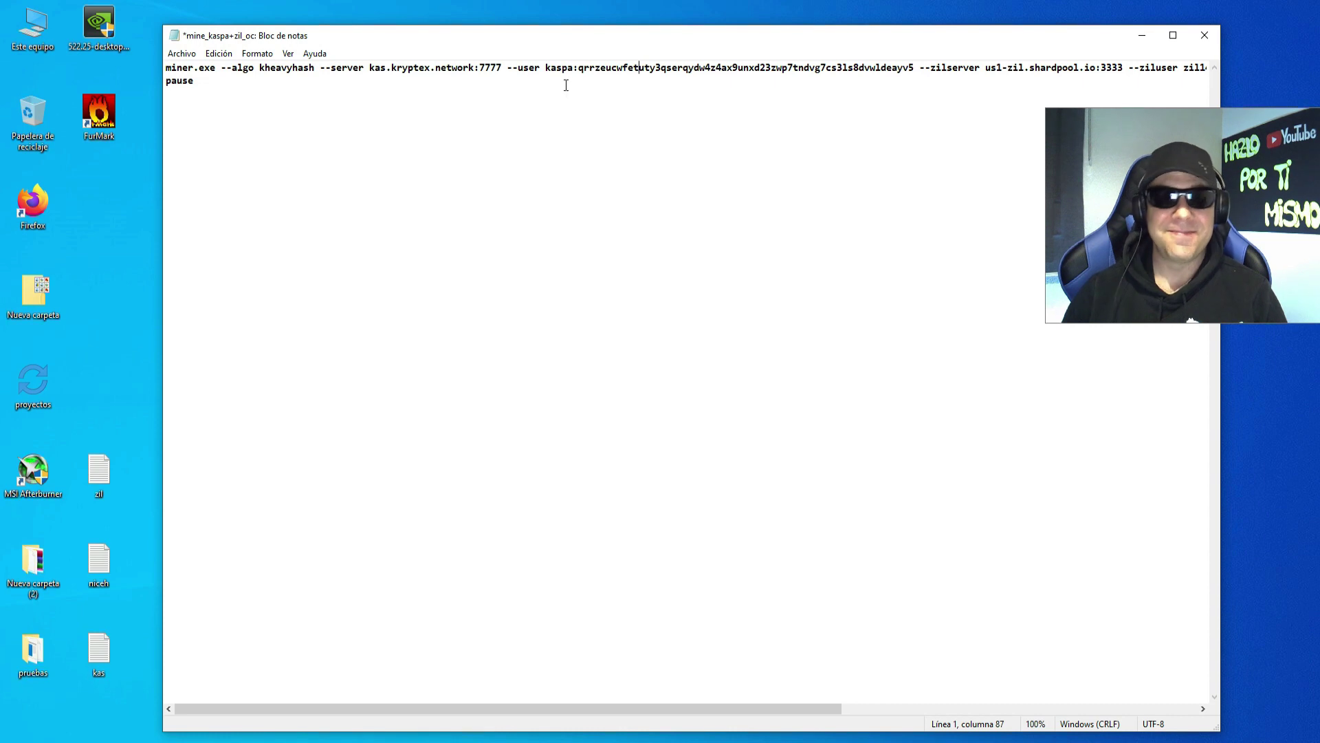
drag(547, 68, 915, 67)
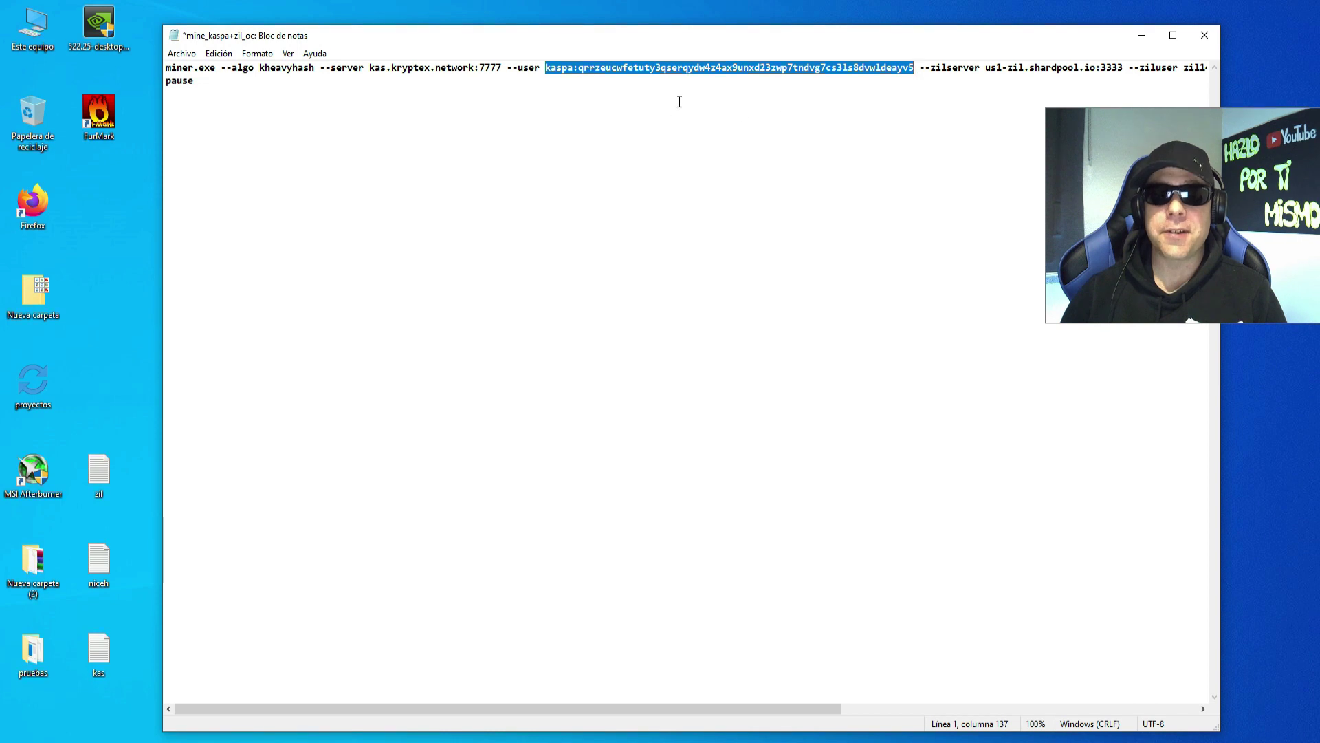
right_click(705, 68)
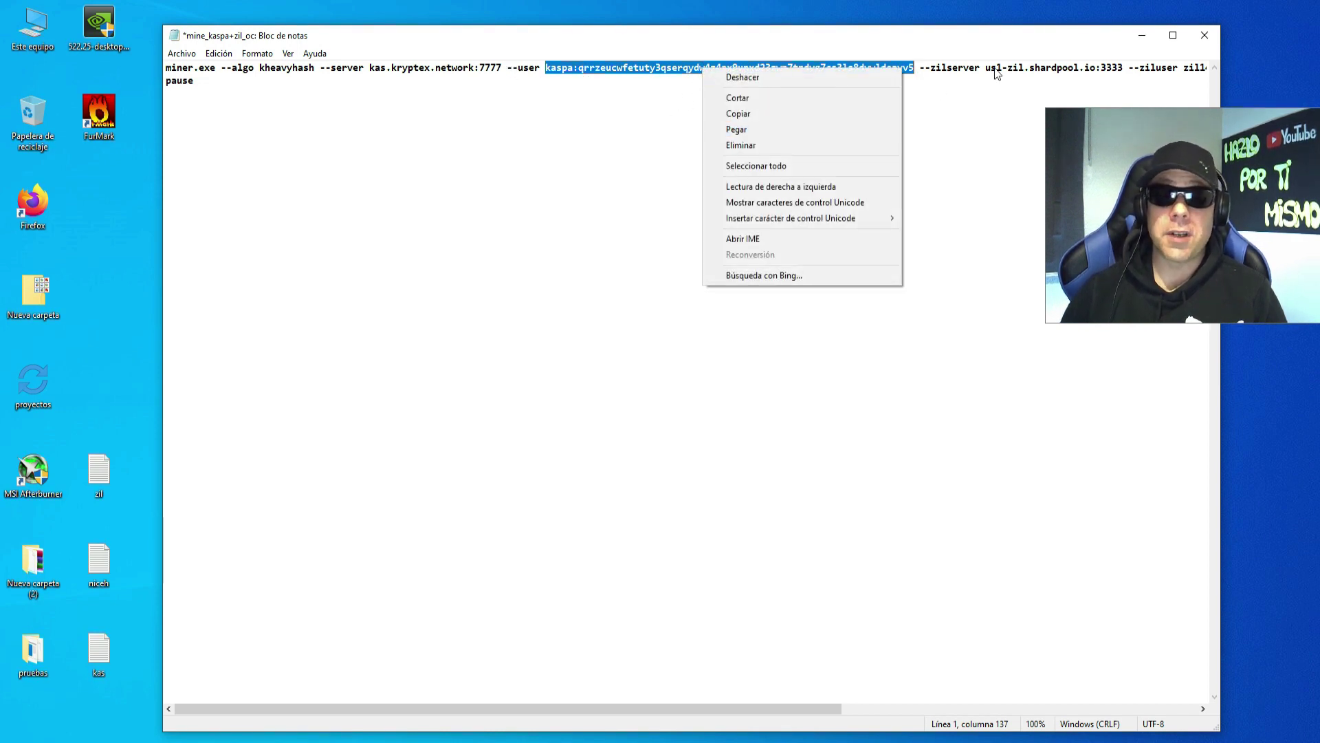
click(737, 129)
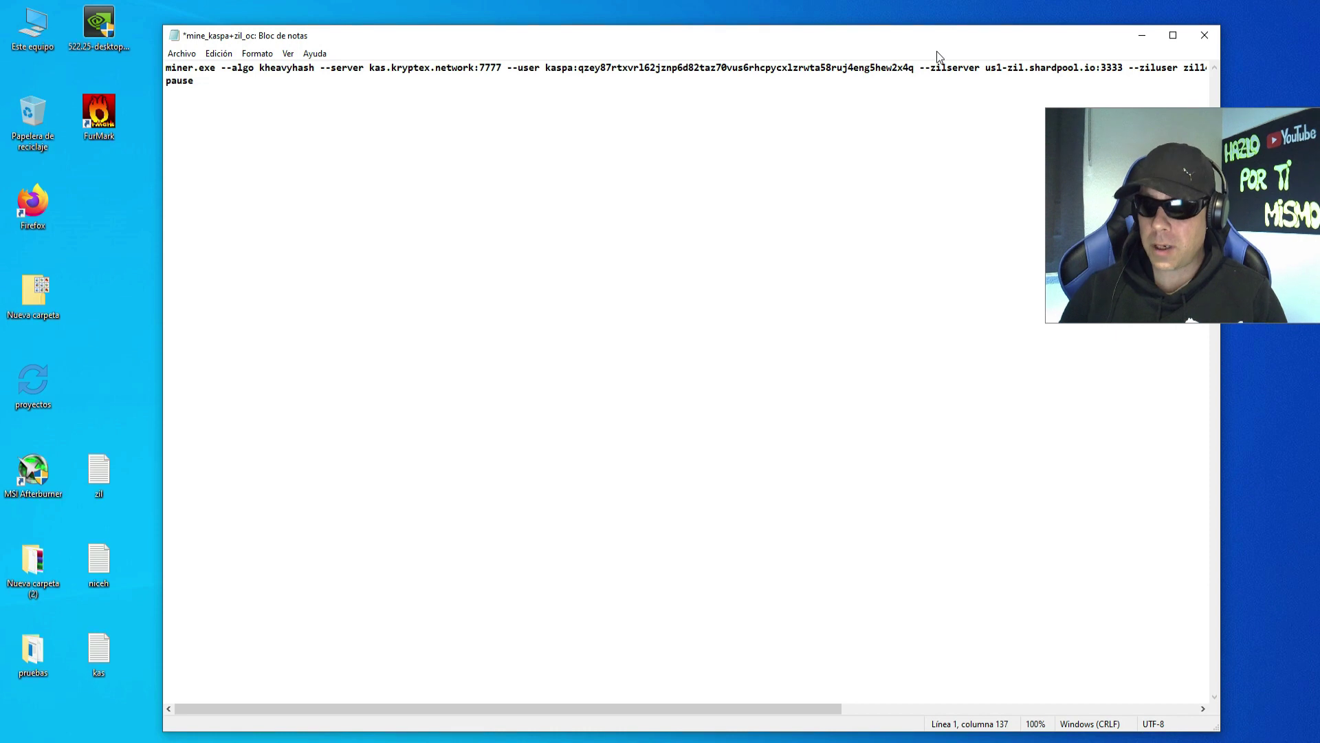
Append the worker name .3060ti to the Kaspa wallet address and check where the Zil server parameter begins.
text(.3060)
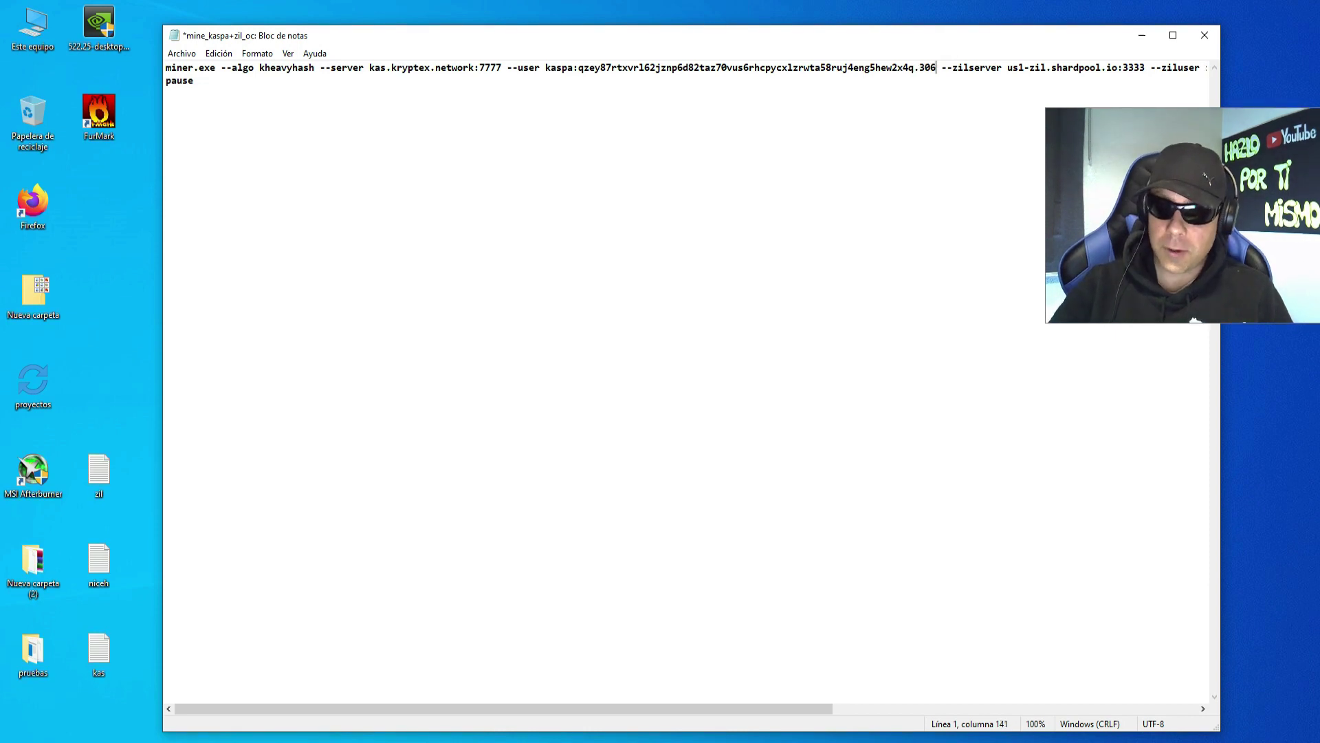
text(ti)
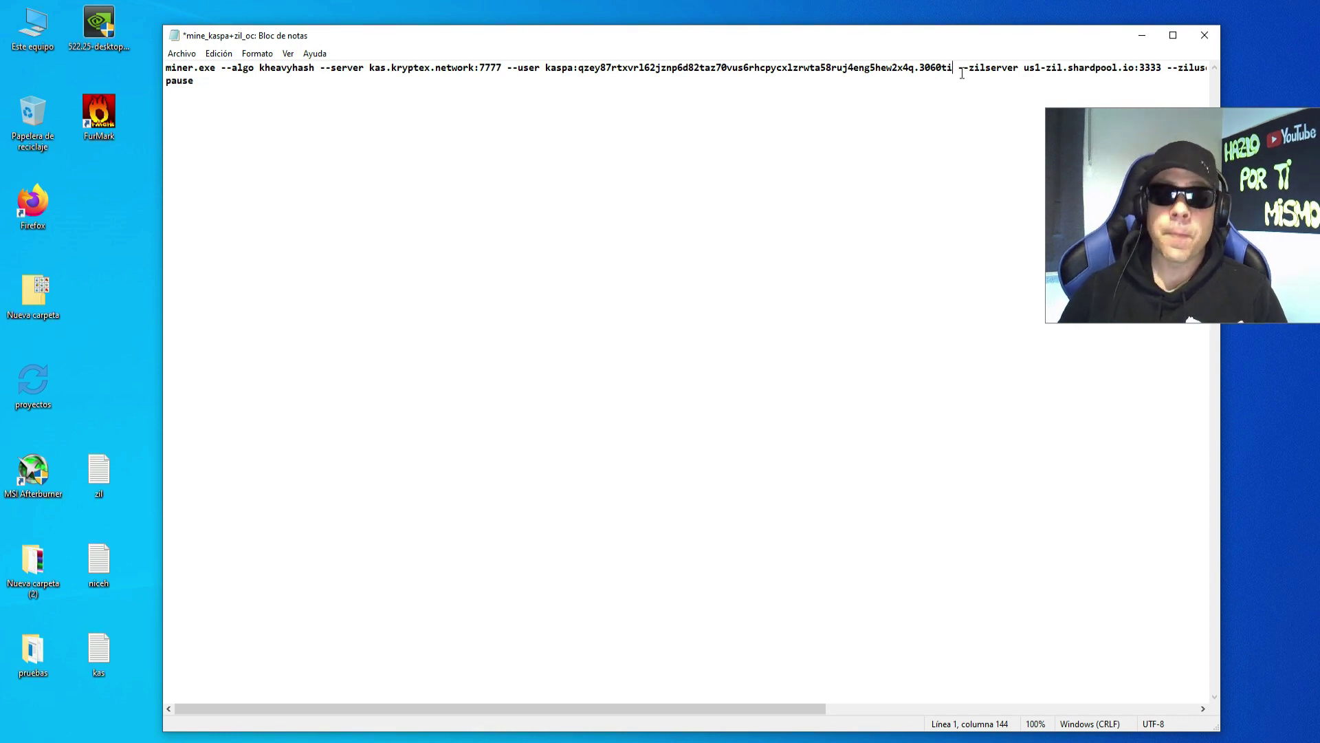
drag(785, 711, 1050, 705)
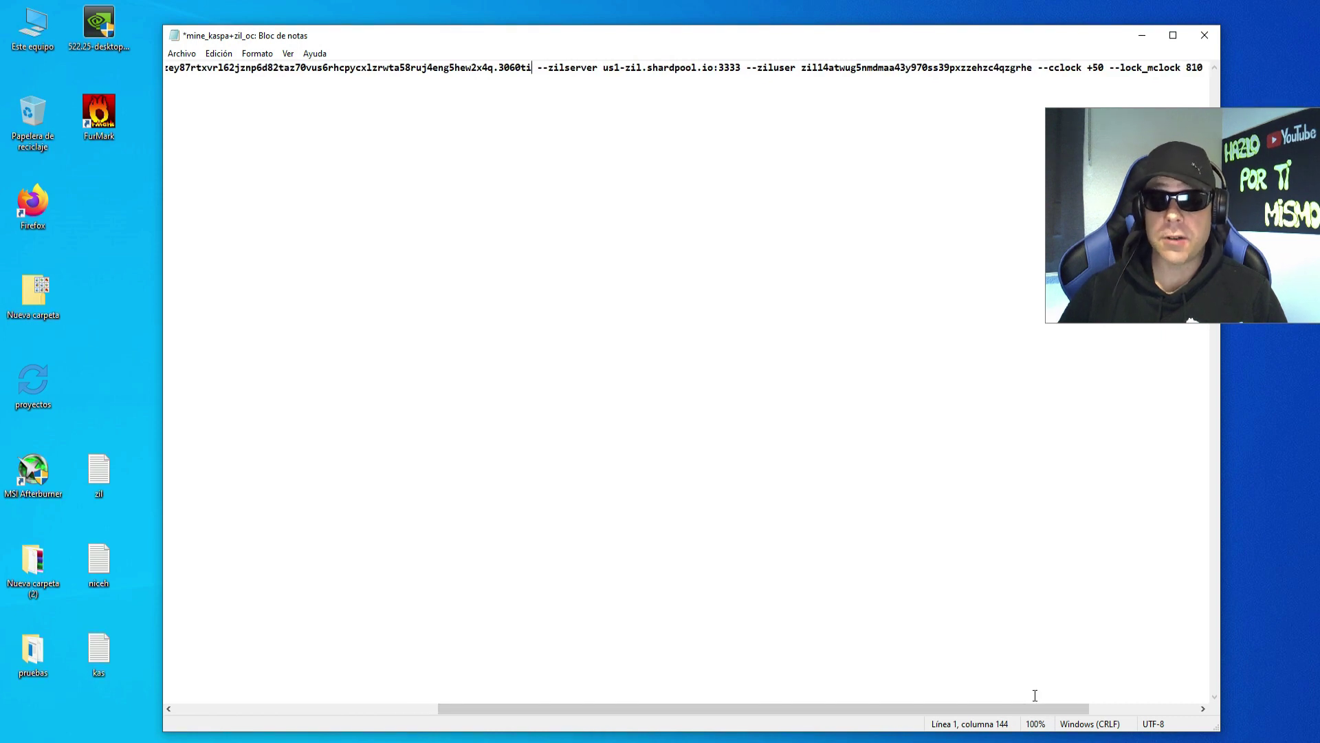
drag(494, 67, 532, 66)
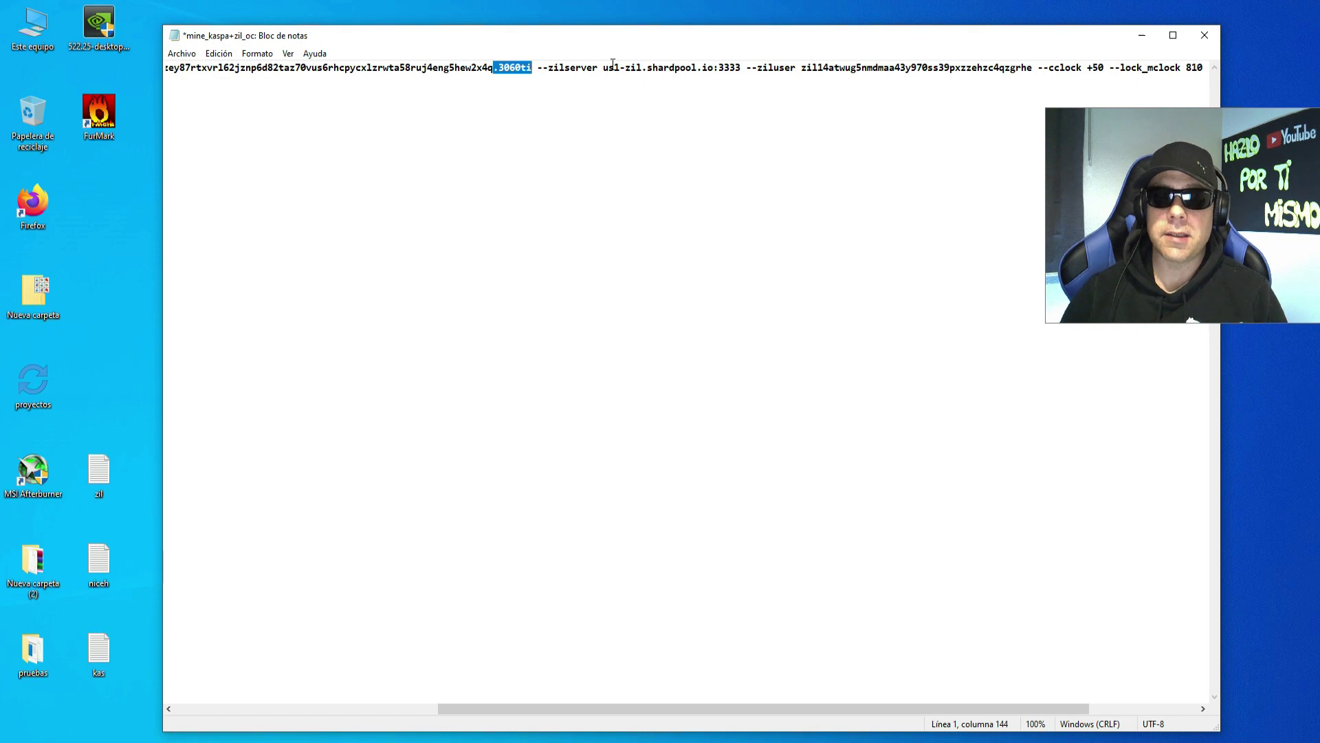
click(559, 66)
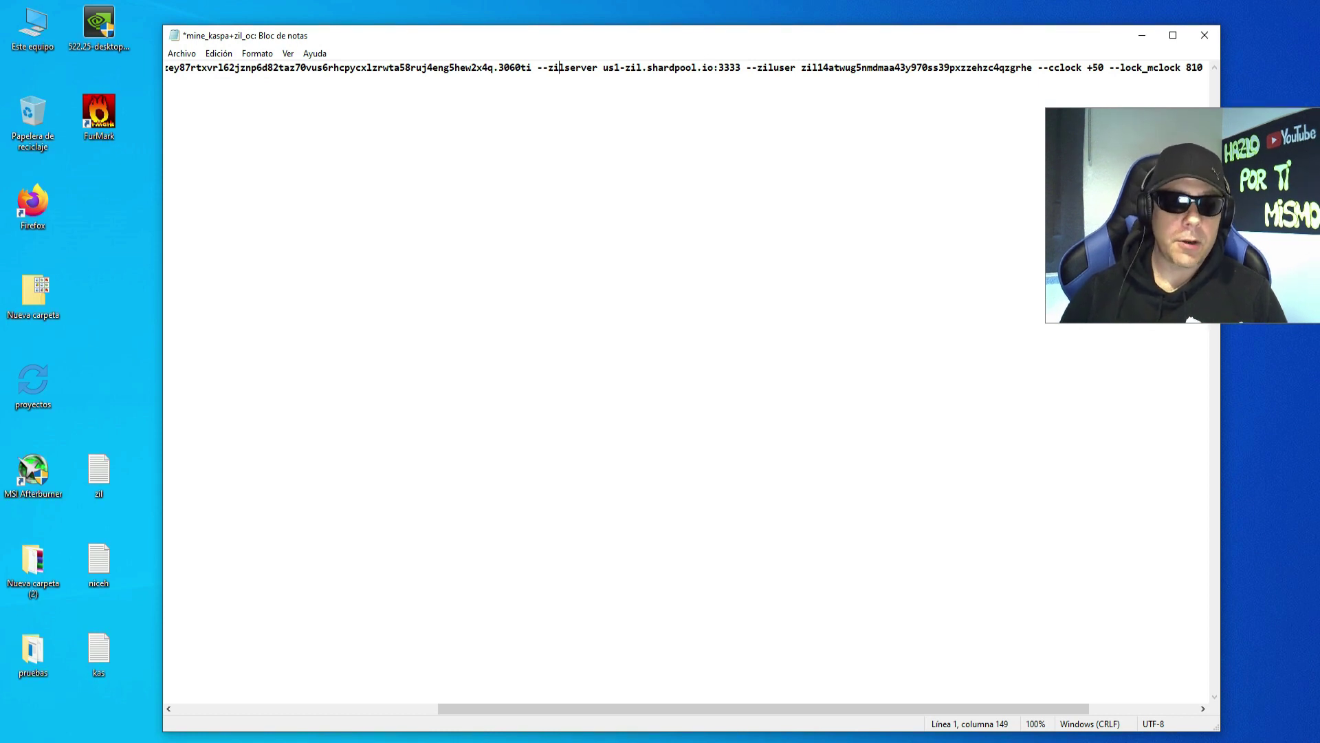
Switch back to the Kryptex Kaspa page in Firefox and locate the mining address search field.
key(alt+Tab)
scroll(592, 372, up, 10)
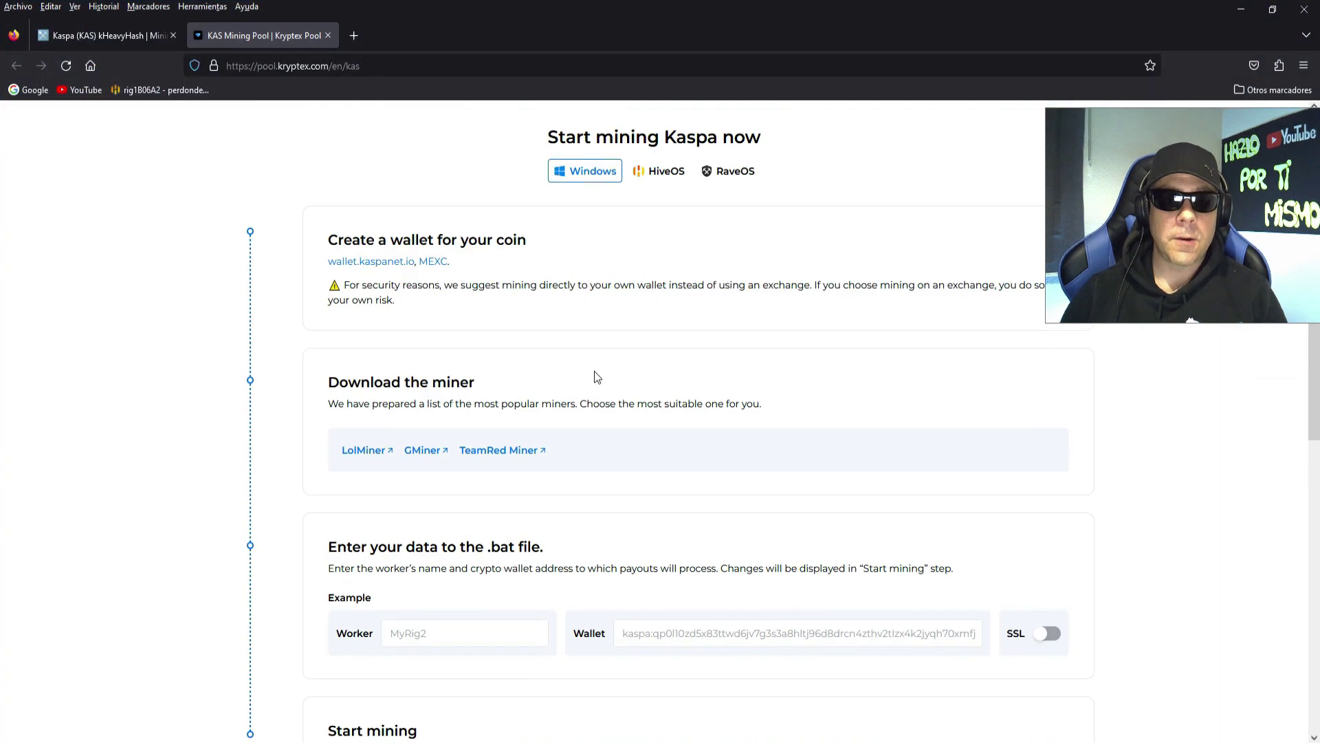
scroll(594, 389, up, 2)
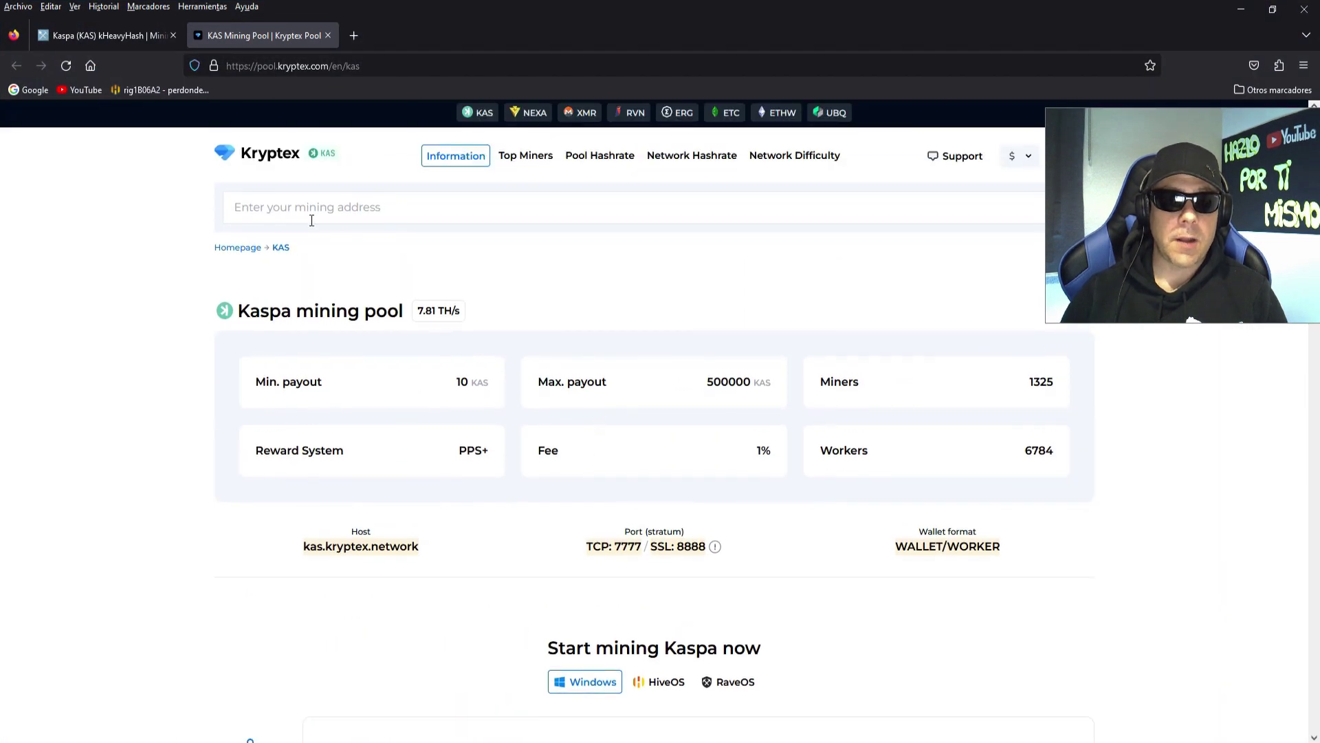
click(296, 206)
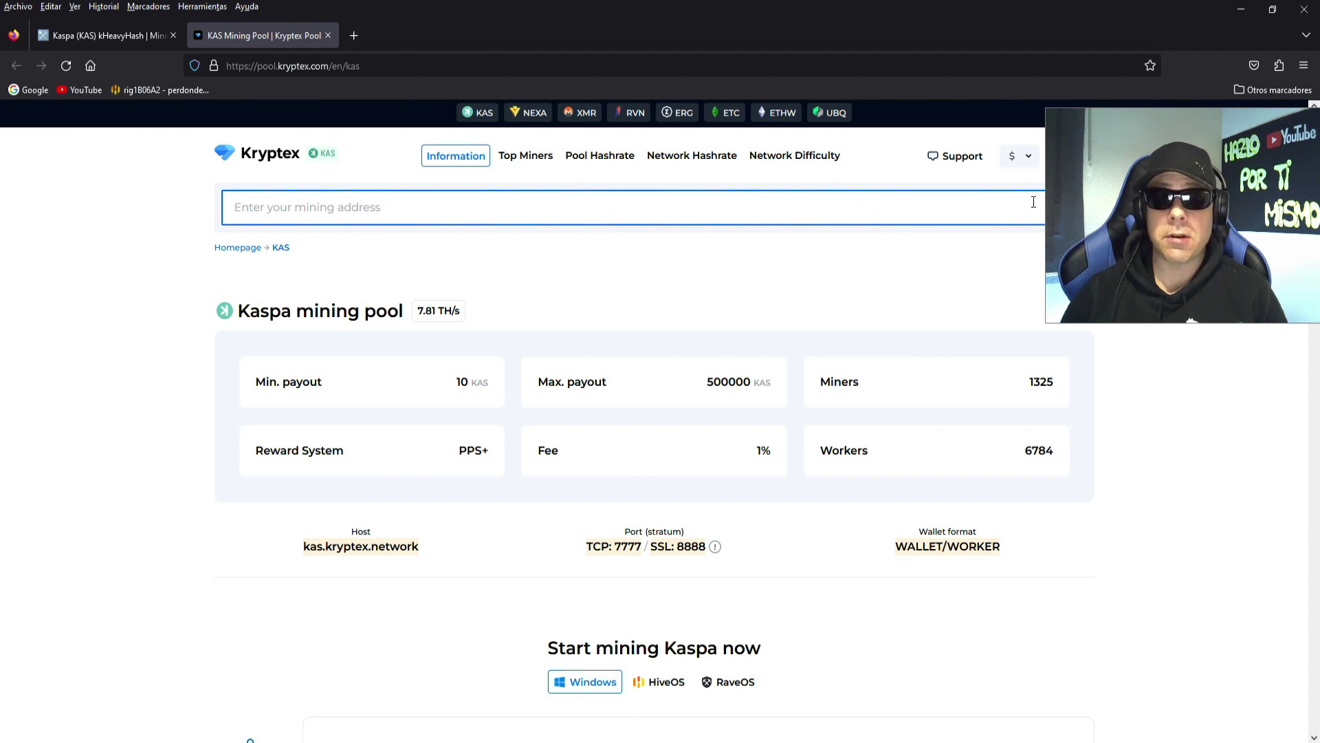
drag(1191, 130, 1220, 236)
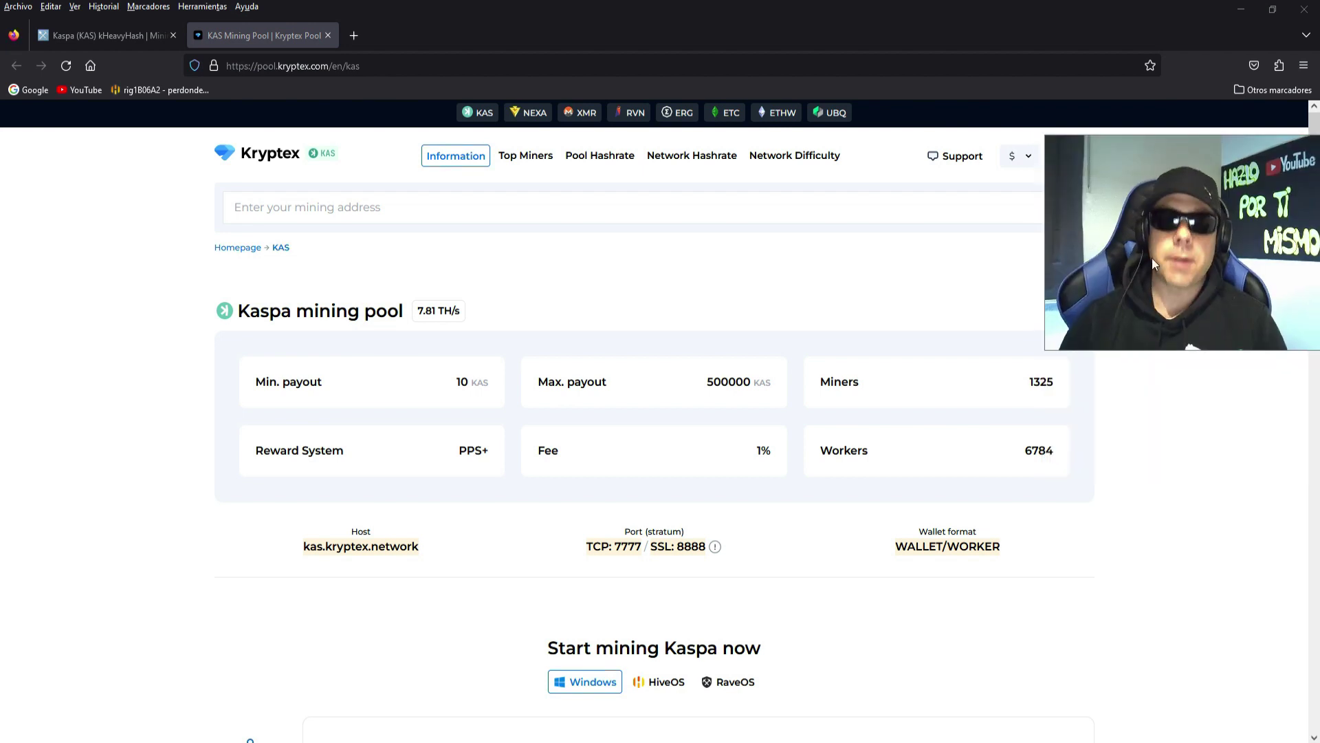
Find the coin Zilliqa on Mining Pool Stats, open shardpool.io from its pool list, and close the Mining Pool Stats page.
click(110, 36)
click(71, 198)
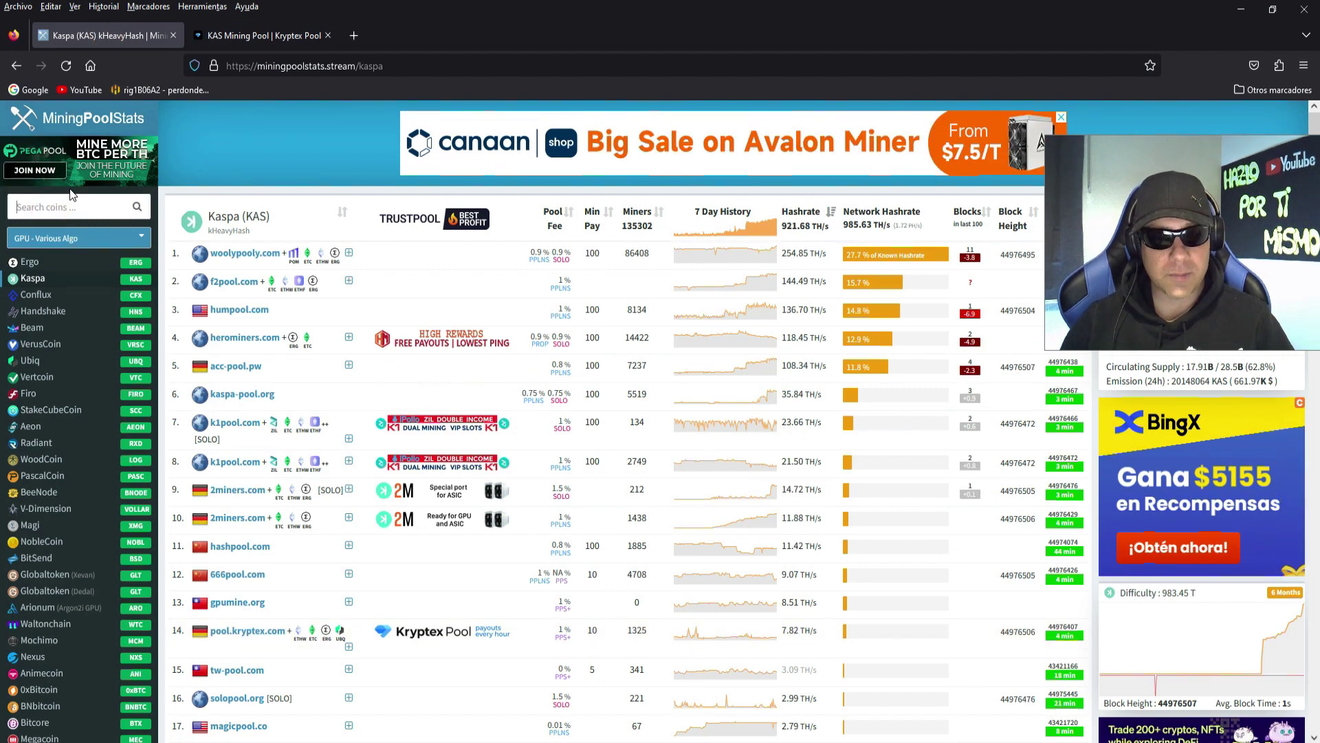
text(zi)
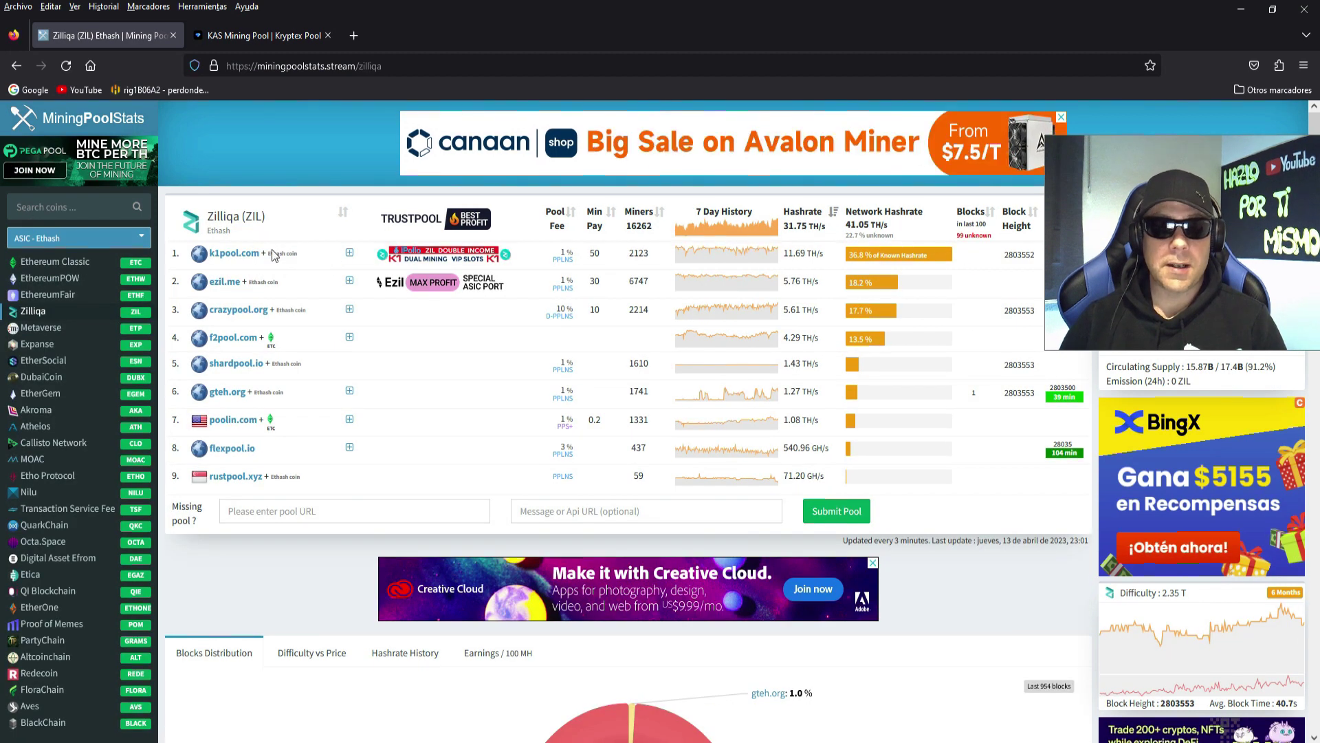
click(233, 367)
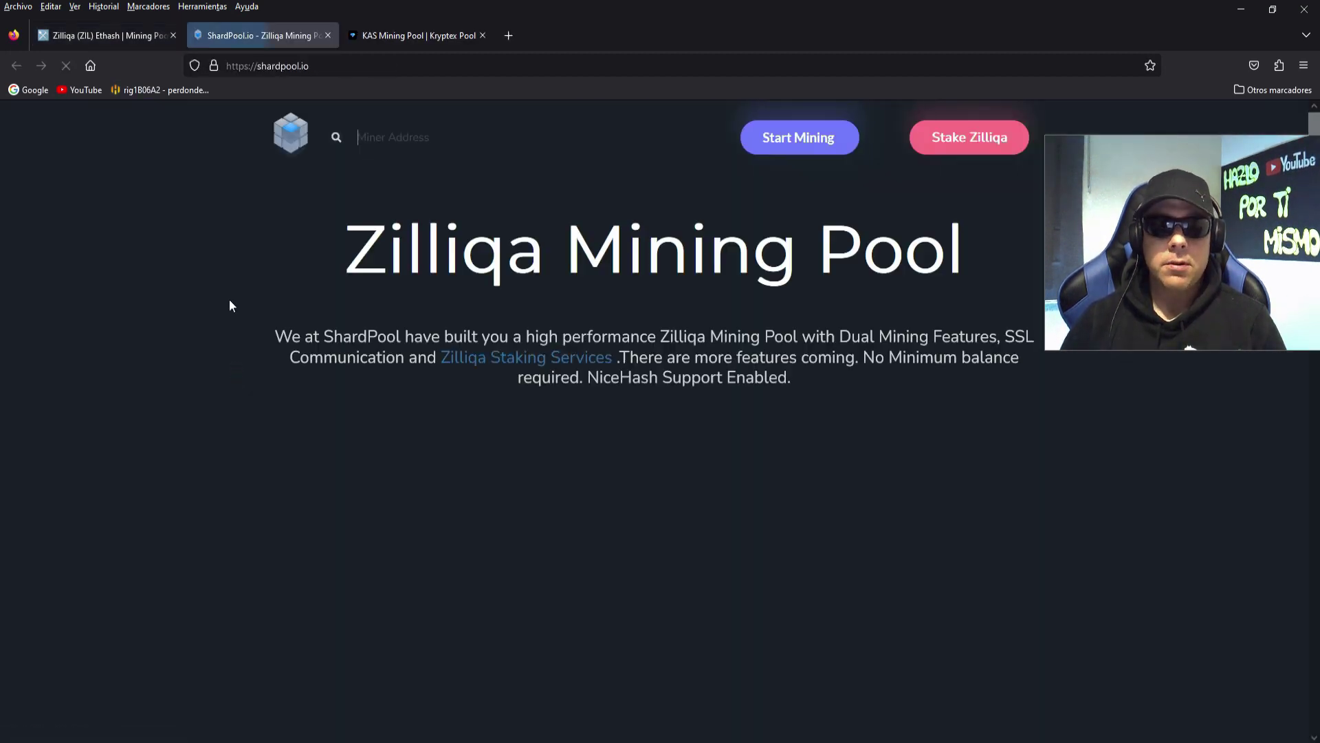
click(172, 35)
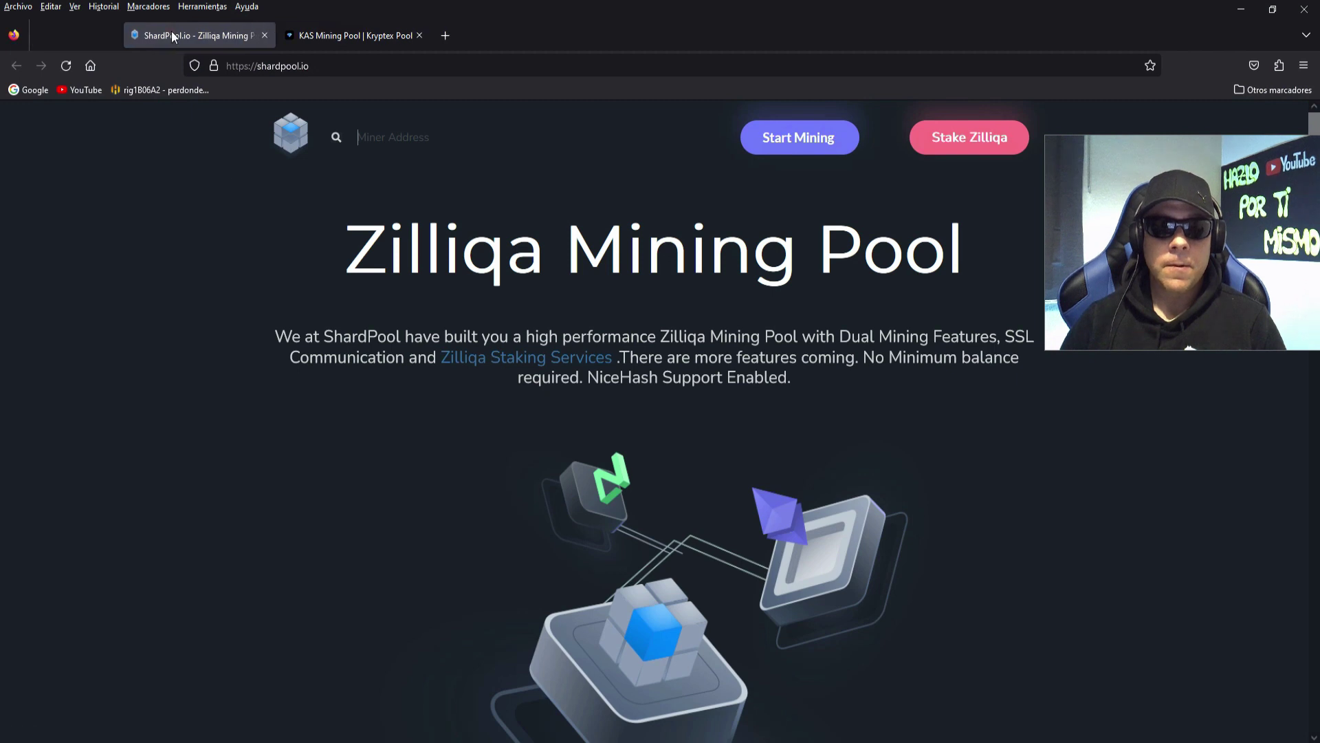
Set ShardPool's miner location to USA - West and examine the pool address in the generated miner script.
scroll(637, 485, down, 1)
scroll(637, 484, down, 15)
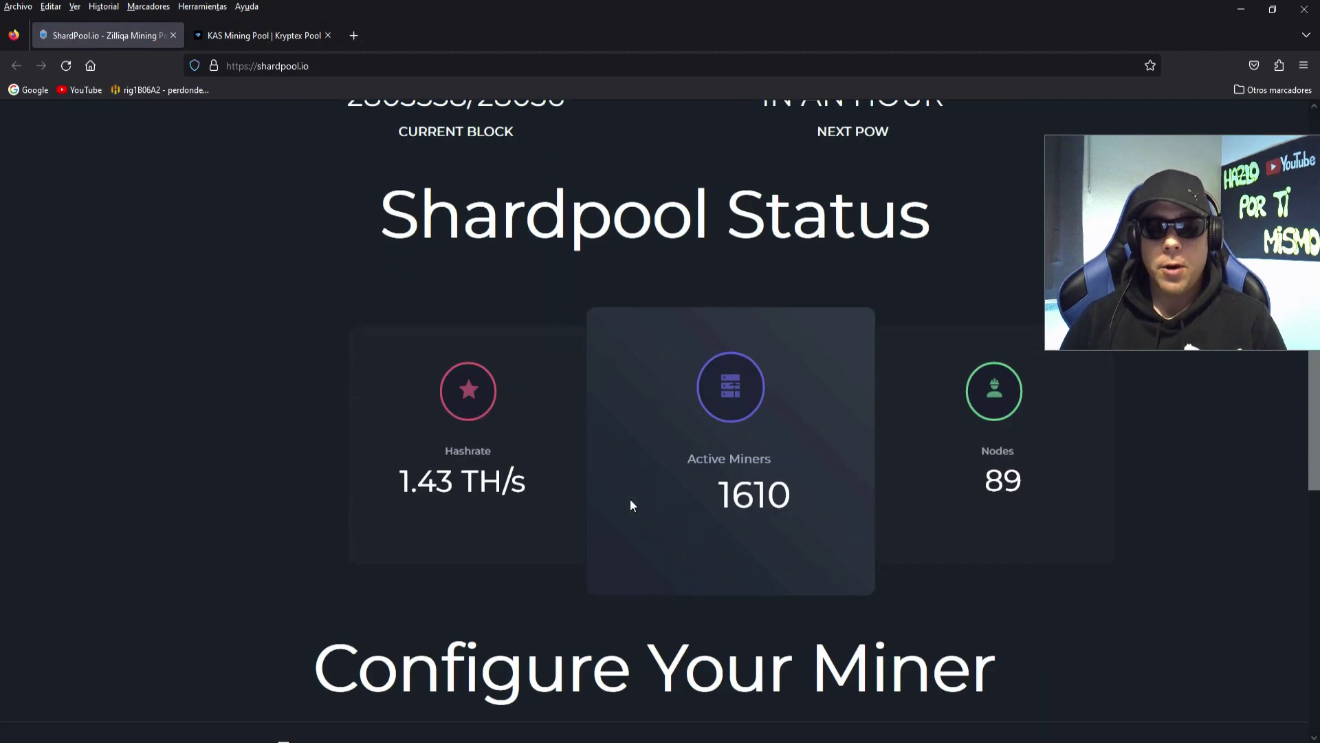
scroll(630, 504, down, 3)
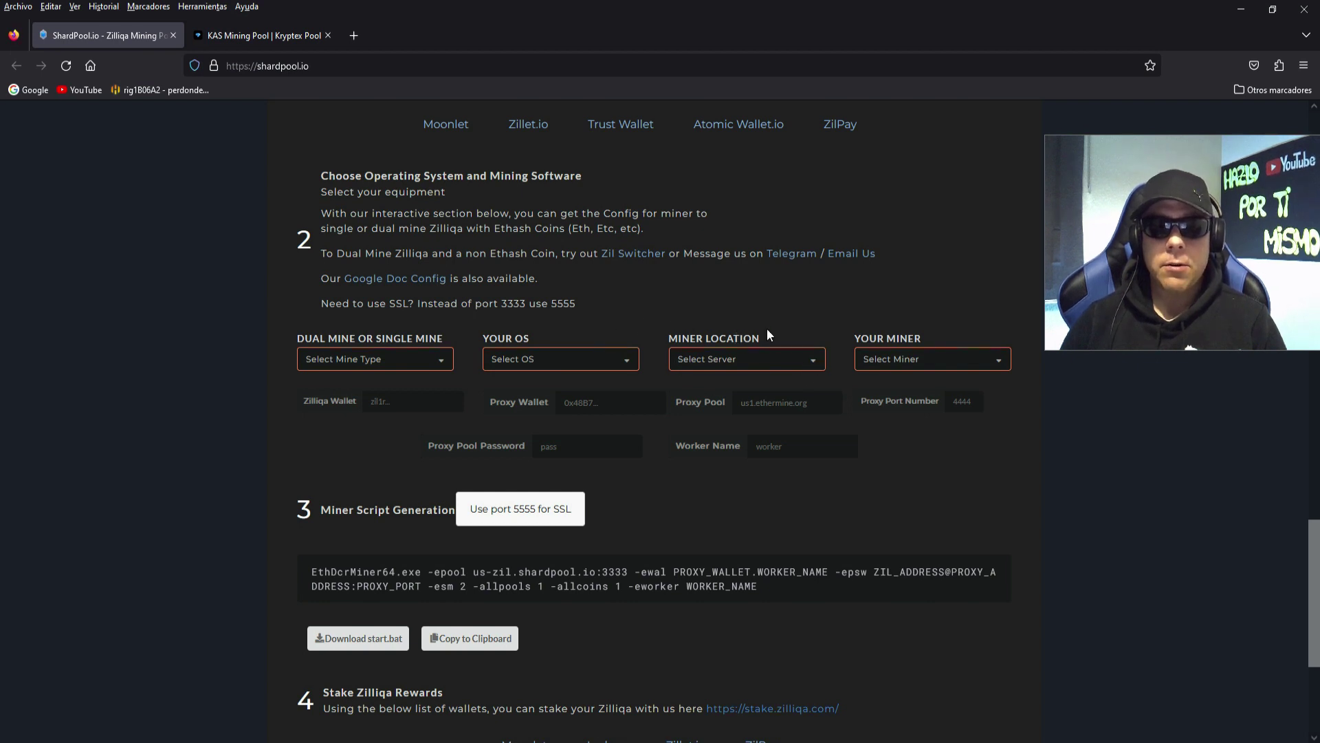
click(814, 361)
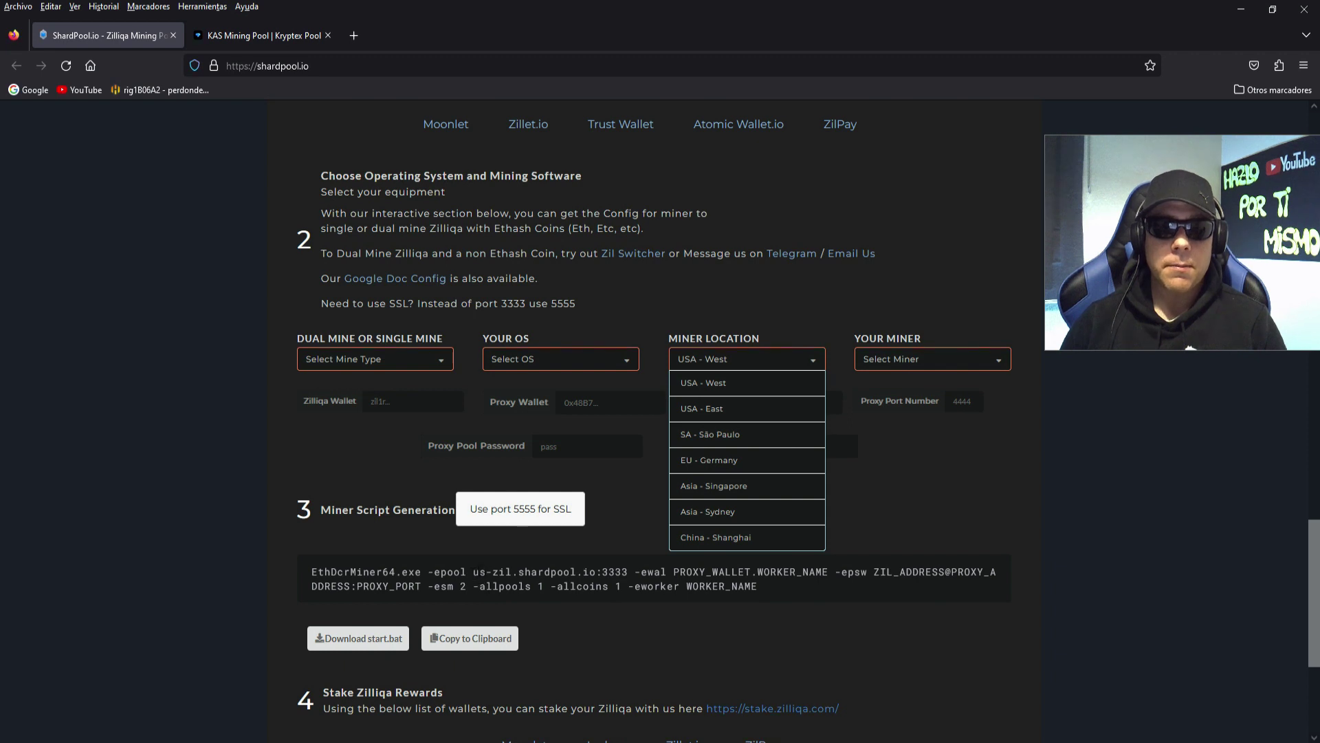
drag(475, 571, 590, 569)
click(486, 571)
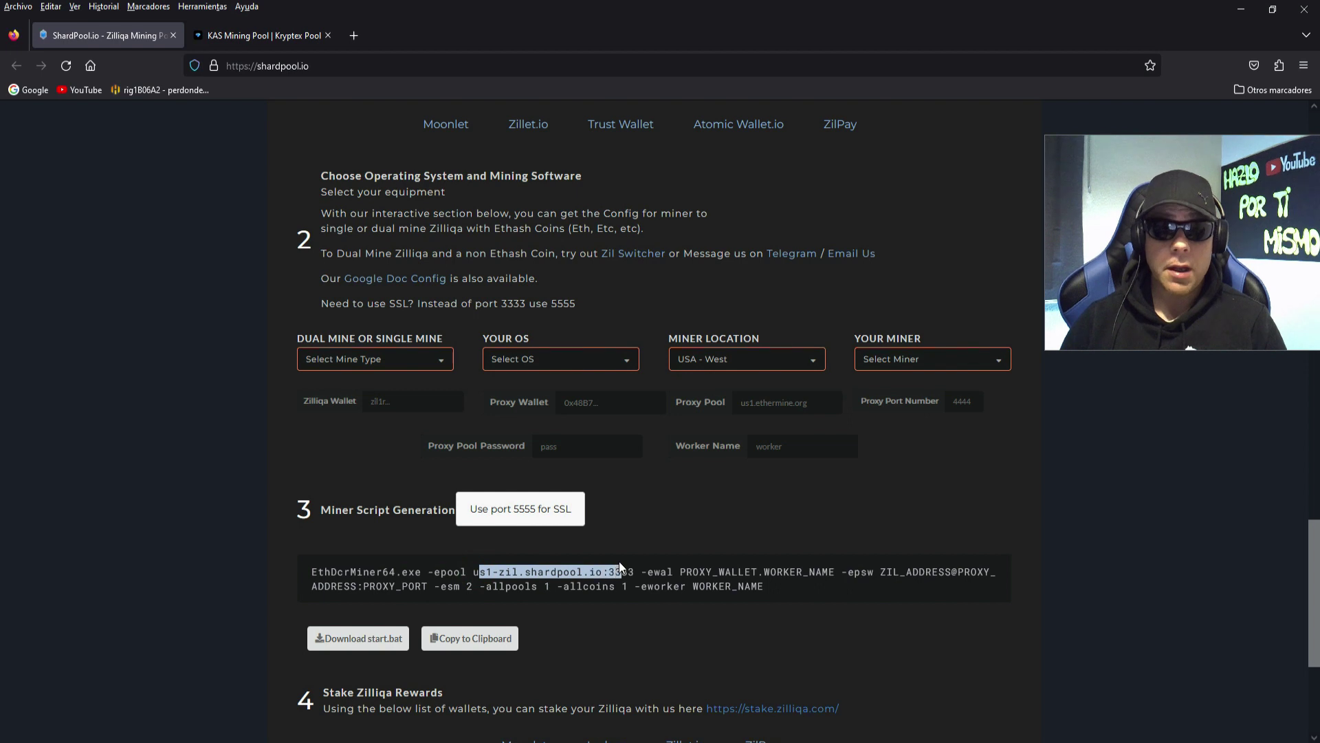
Set ShardPool's miner location to EU - Germany and copy the pool address eu1-zil.shardpool.io:3333 from the generated miner script.
click(812, 358)
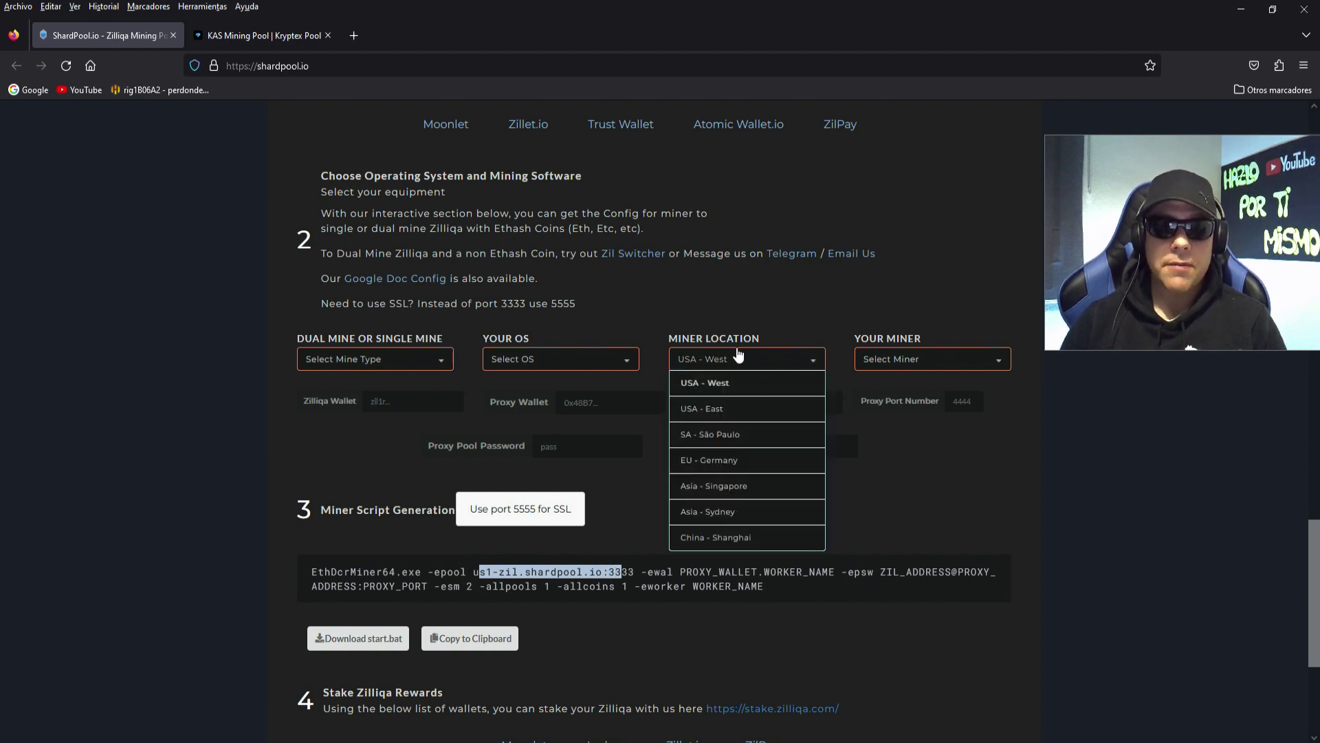
click(708, 463)
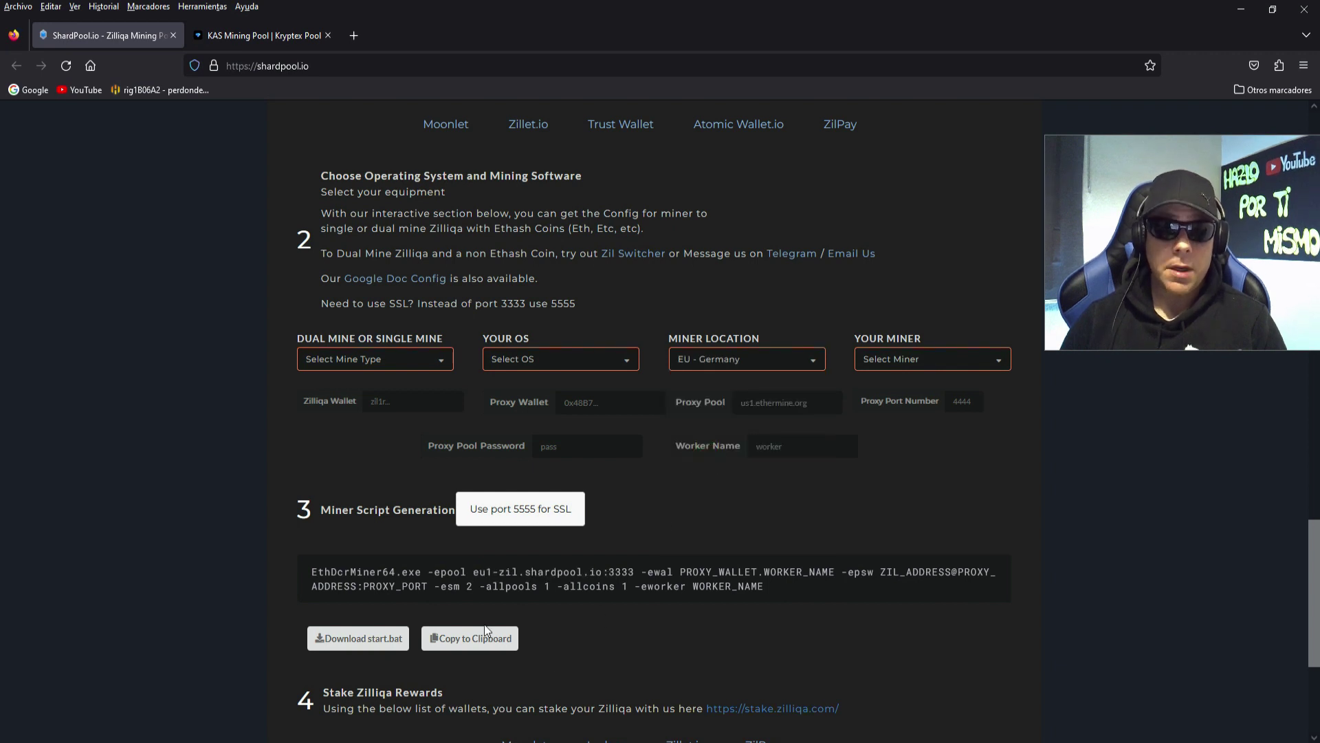
double_click(479, 572)
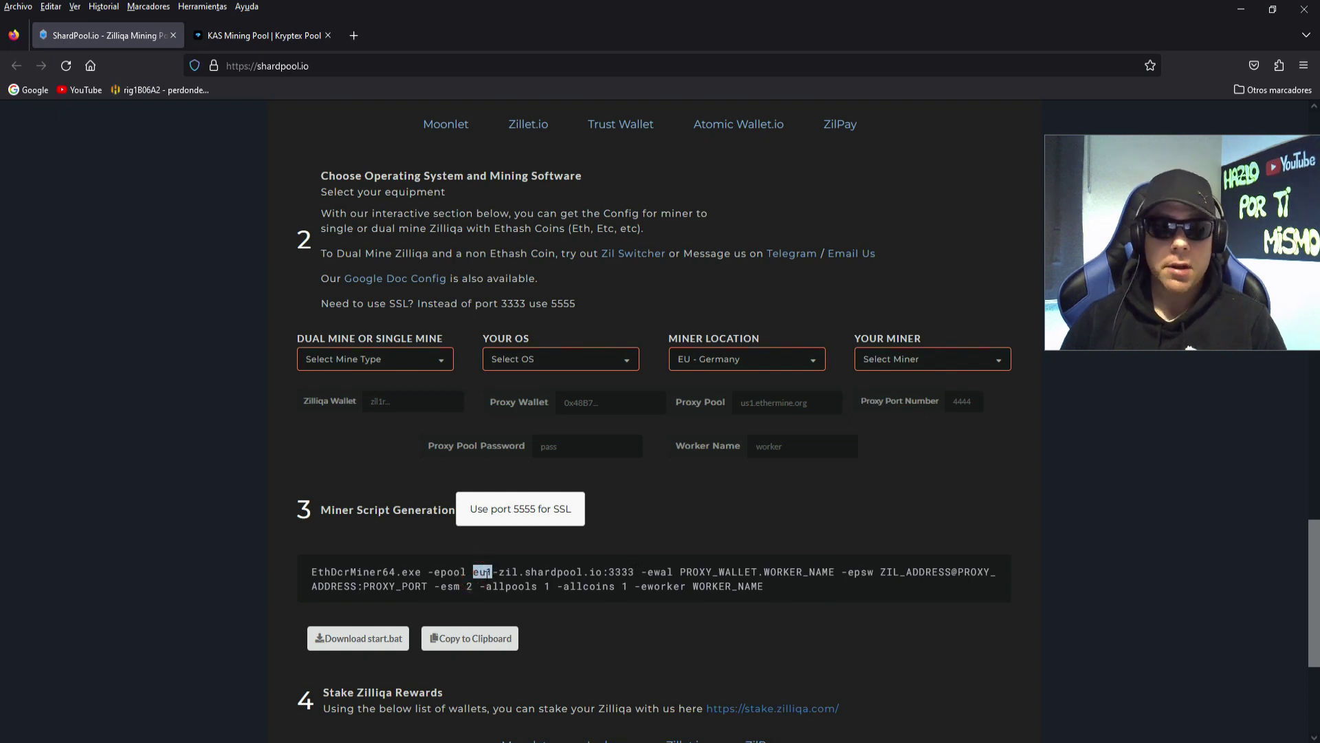
drag(474, 571, 634, 571)
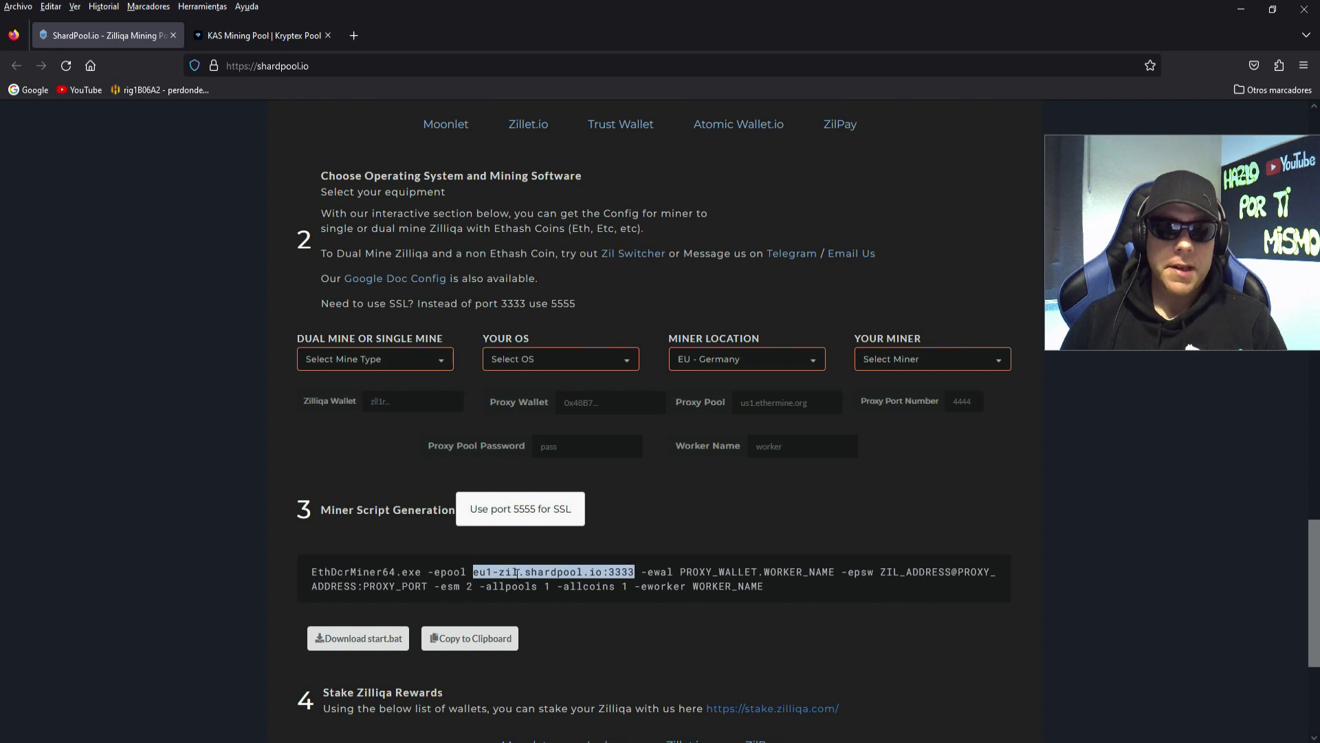
right_click(609, 572)
click(625, 586)
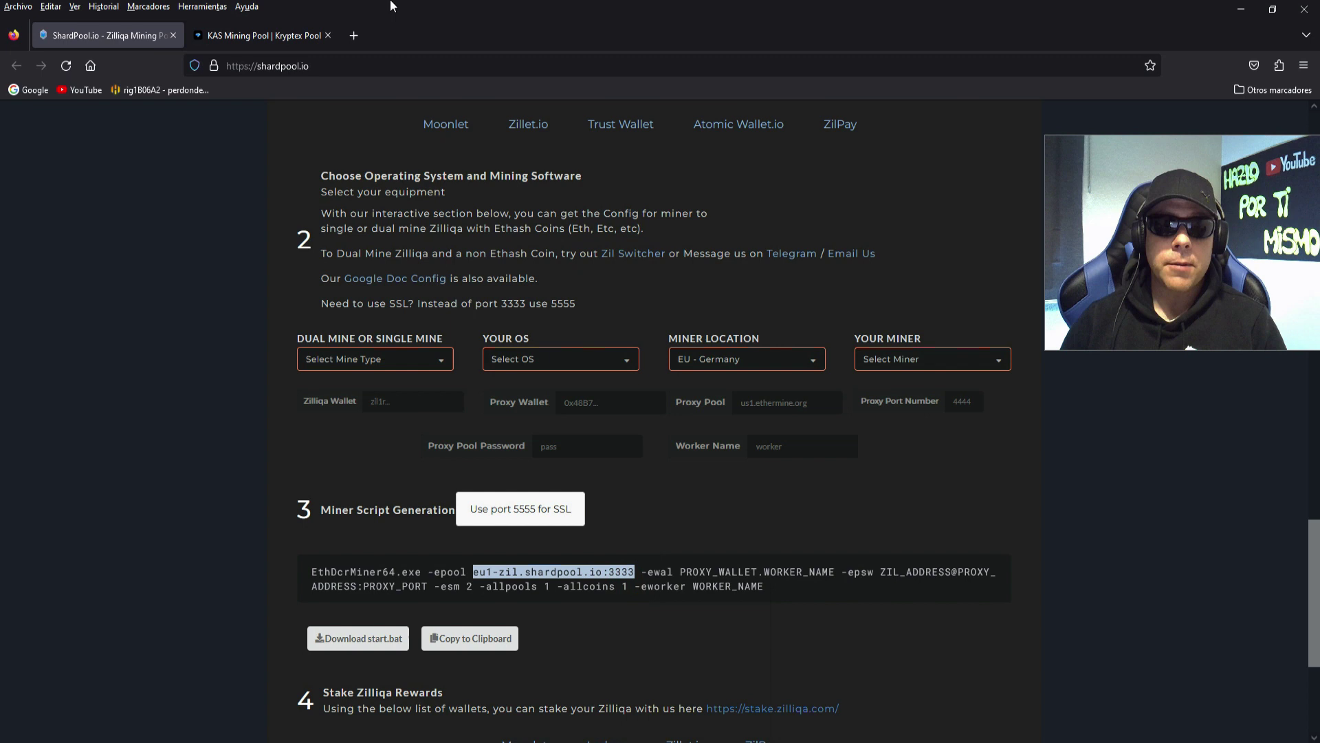
Locate the miner address search field at the start of the ShardPool page.
scroll(697, 466, up, 7)
scroll(698, 460, up, 12)
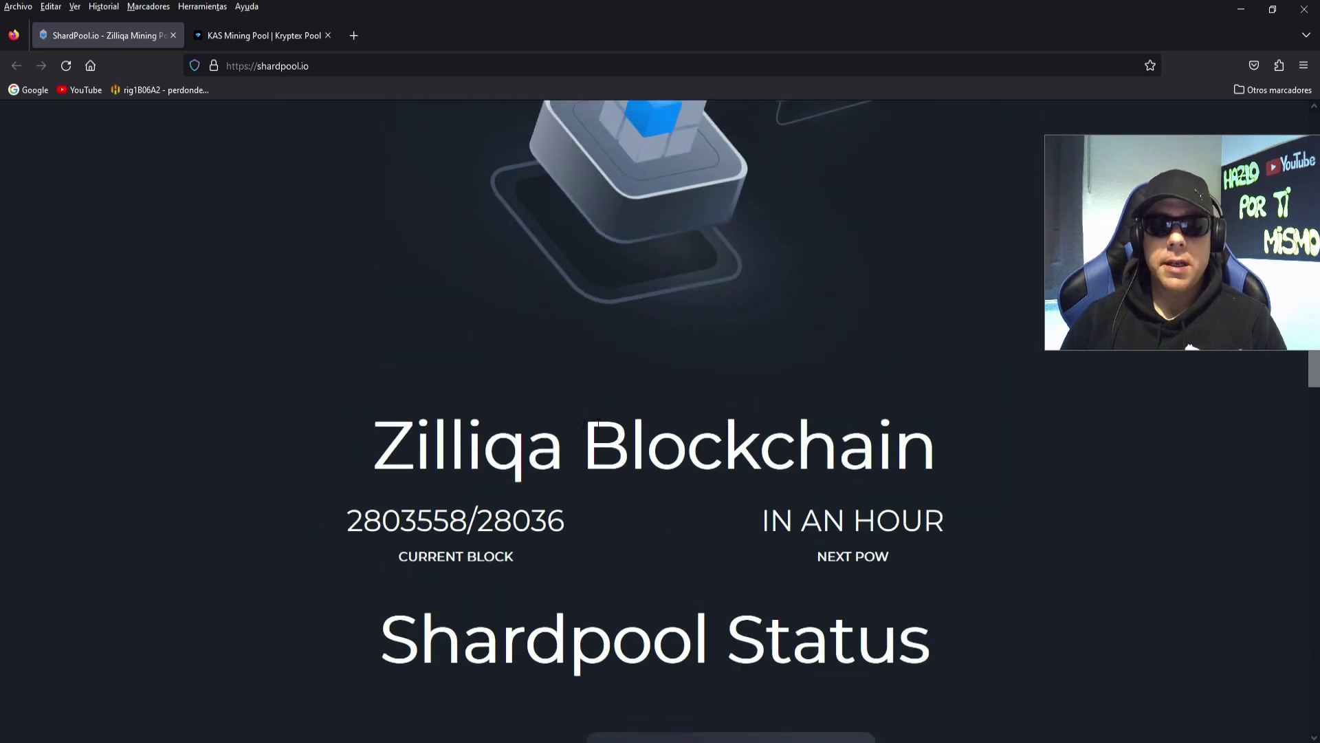
click(366, 141)
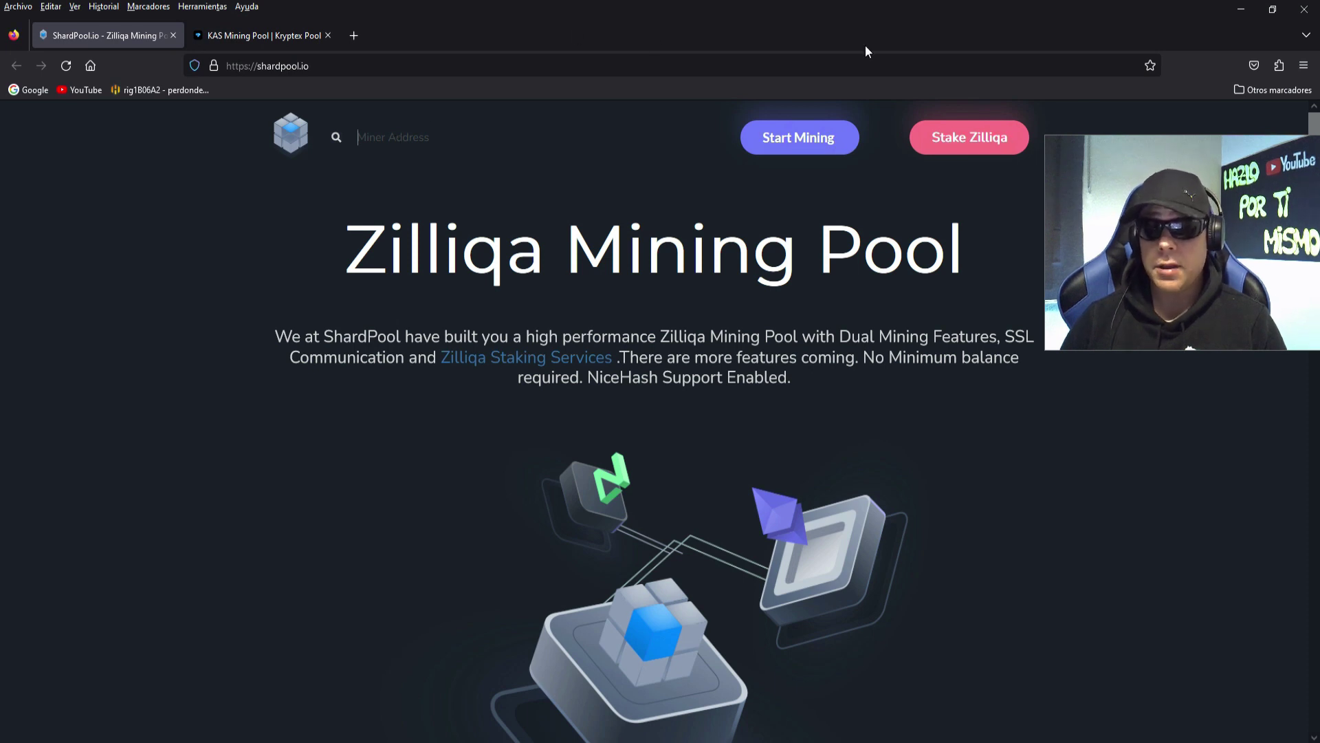
Return to the mine_kaspa+zil_oc file in Notepad and replace the --zilserver address with eu1-zil.shardpool.io:3333.
click(1241, 9)
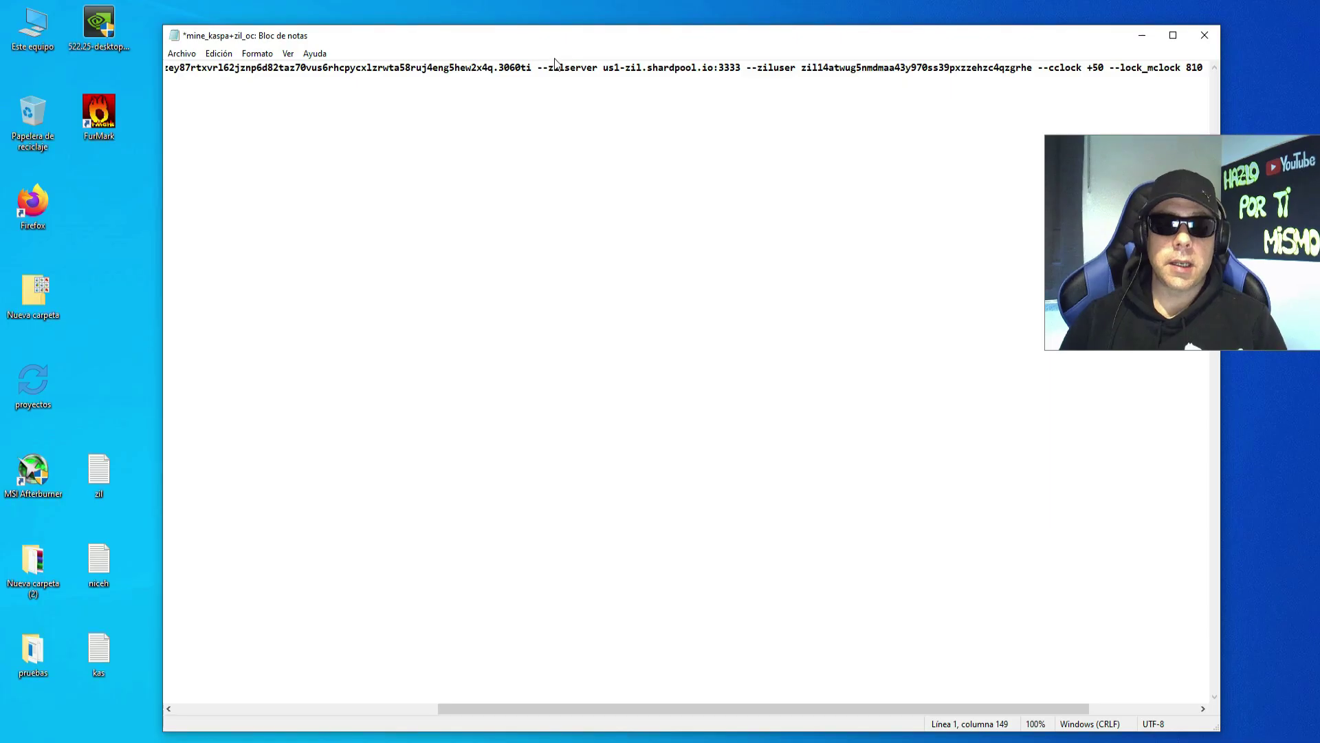
drag(652, 68, 696, 67)
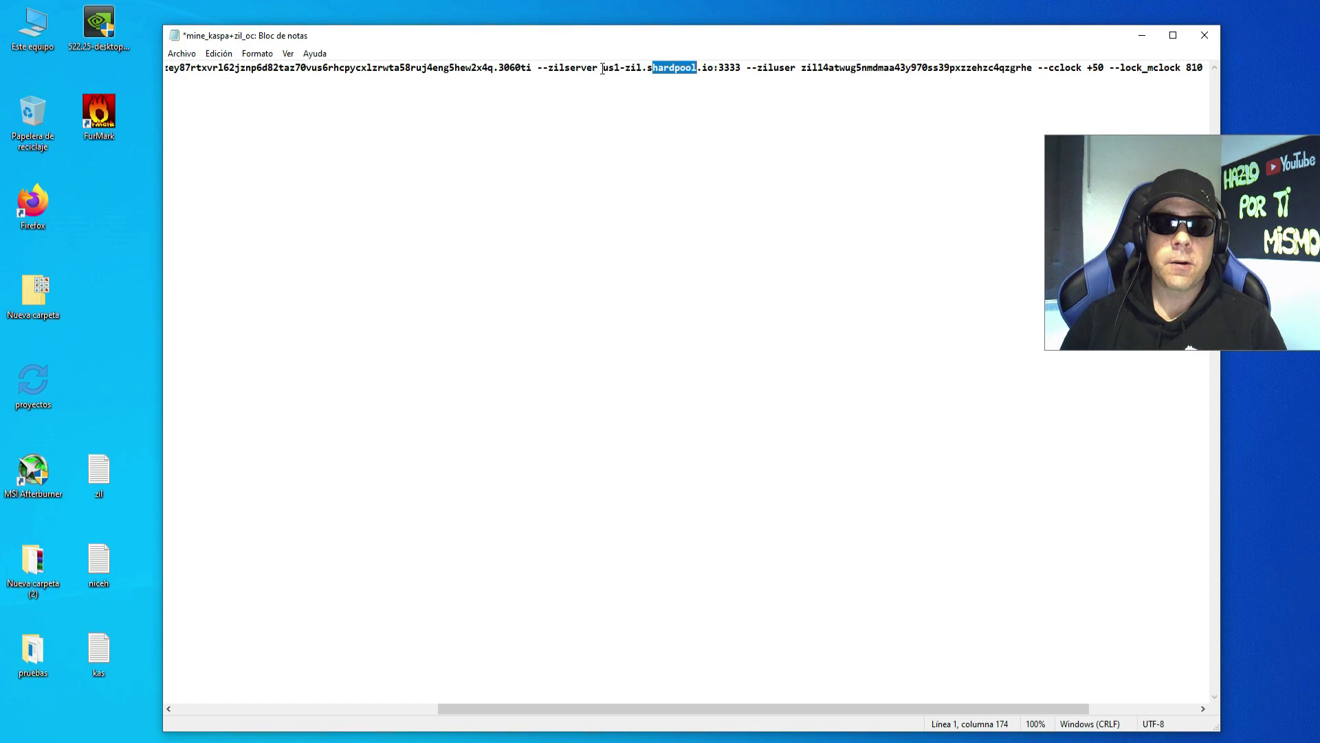
drag(602, 68, 742, 68)
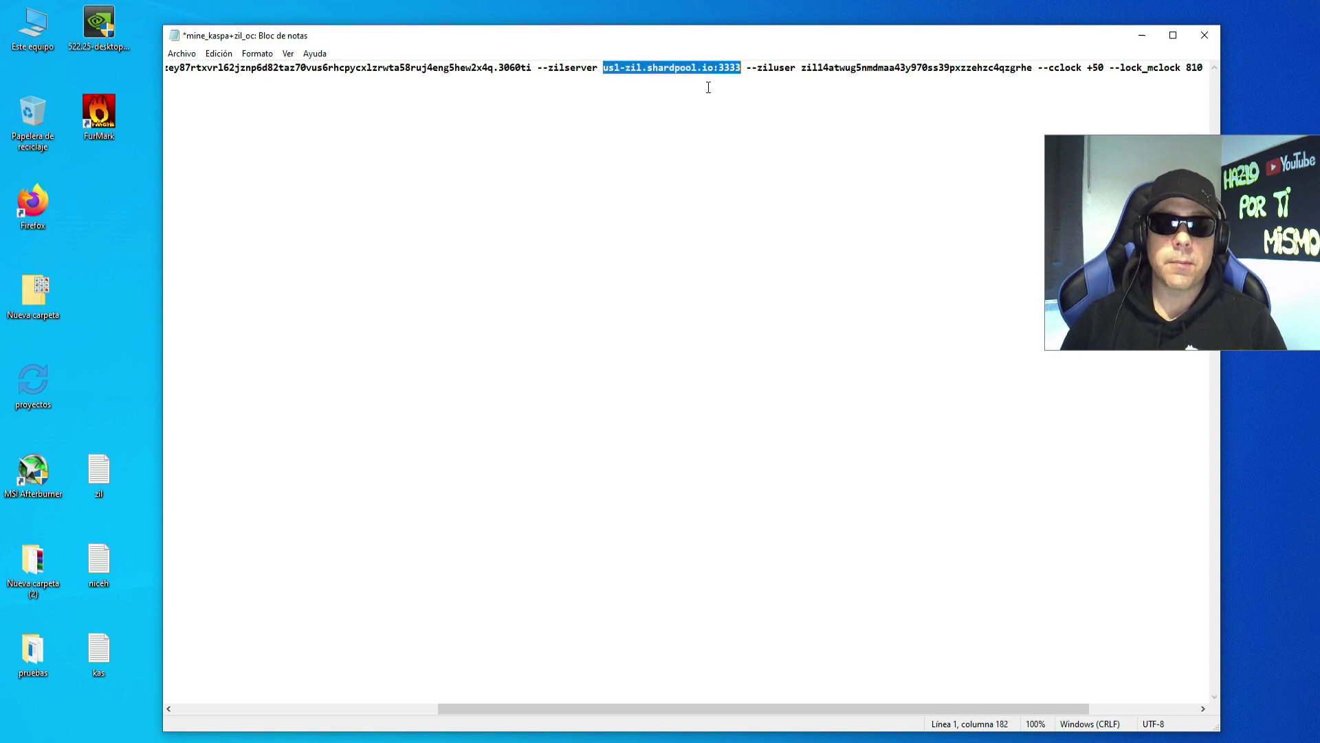
right_click(674, 69)
click(712, 125)
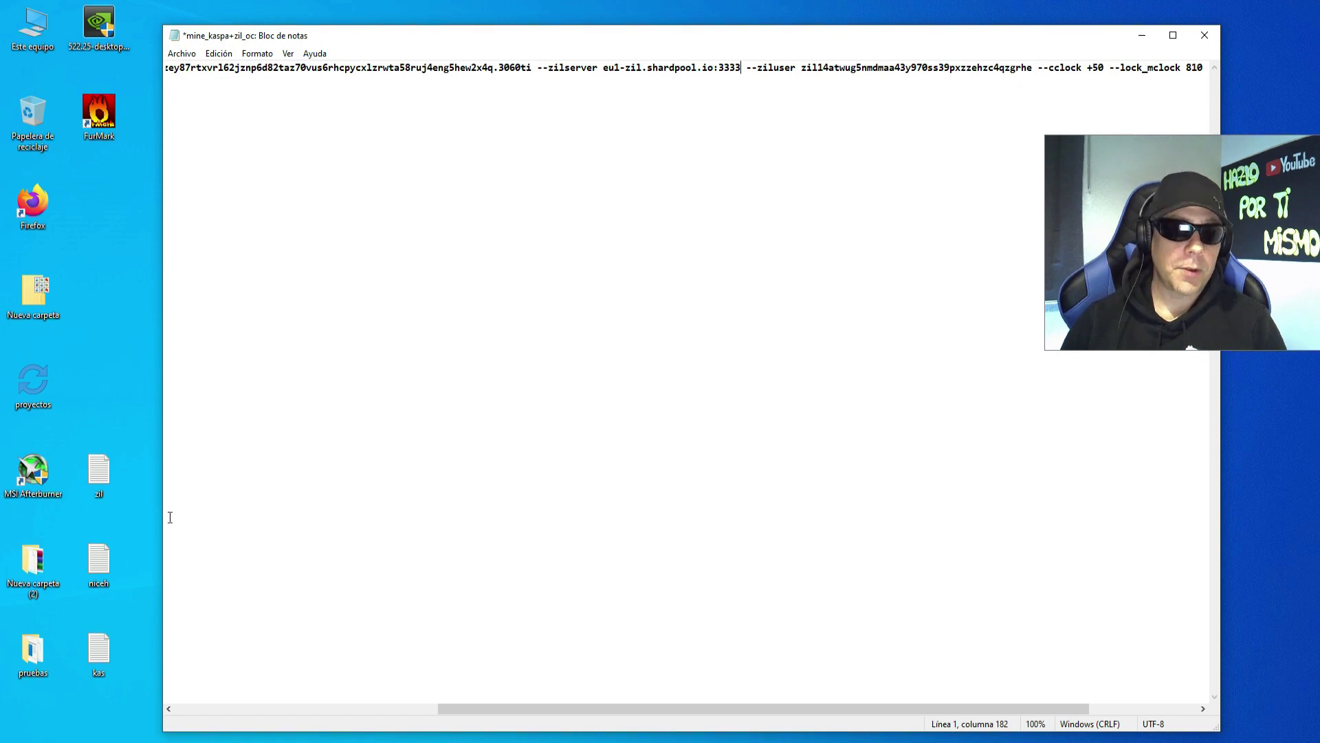
Copy the Zilliqa wallet address from the zil text file and replace the --ziluser wallet in the batch file with it.
double_click(109, 476)
double_click(311, 67)
right_click(311, 67)
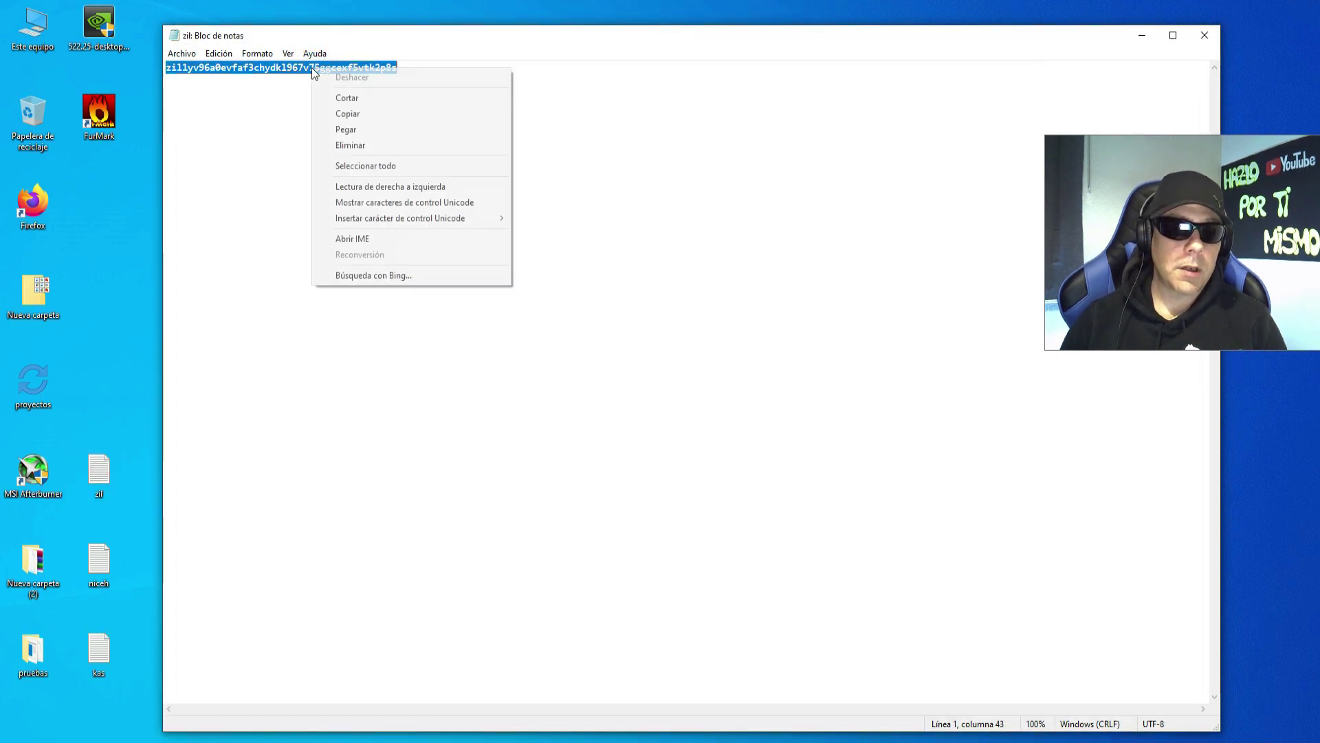
click(348, 118)
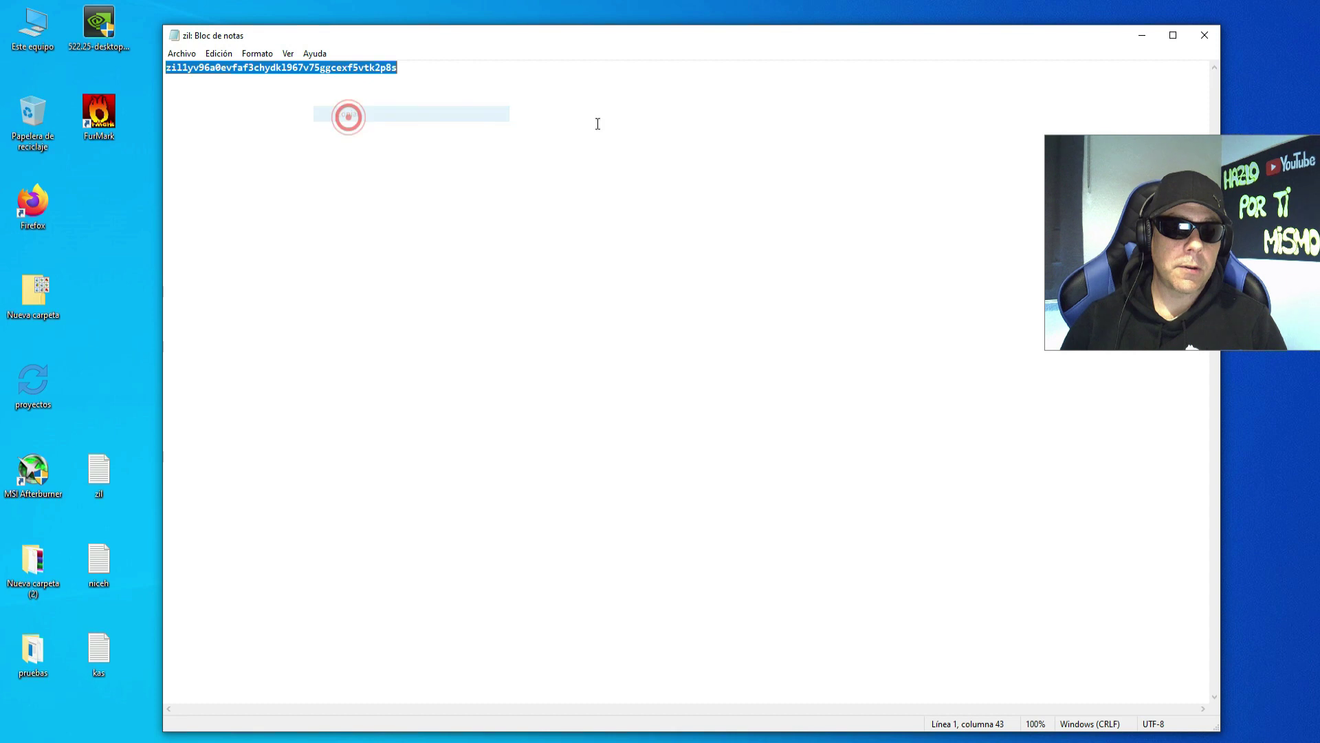
click(1205, 39)
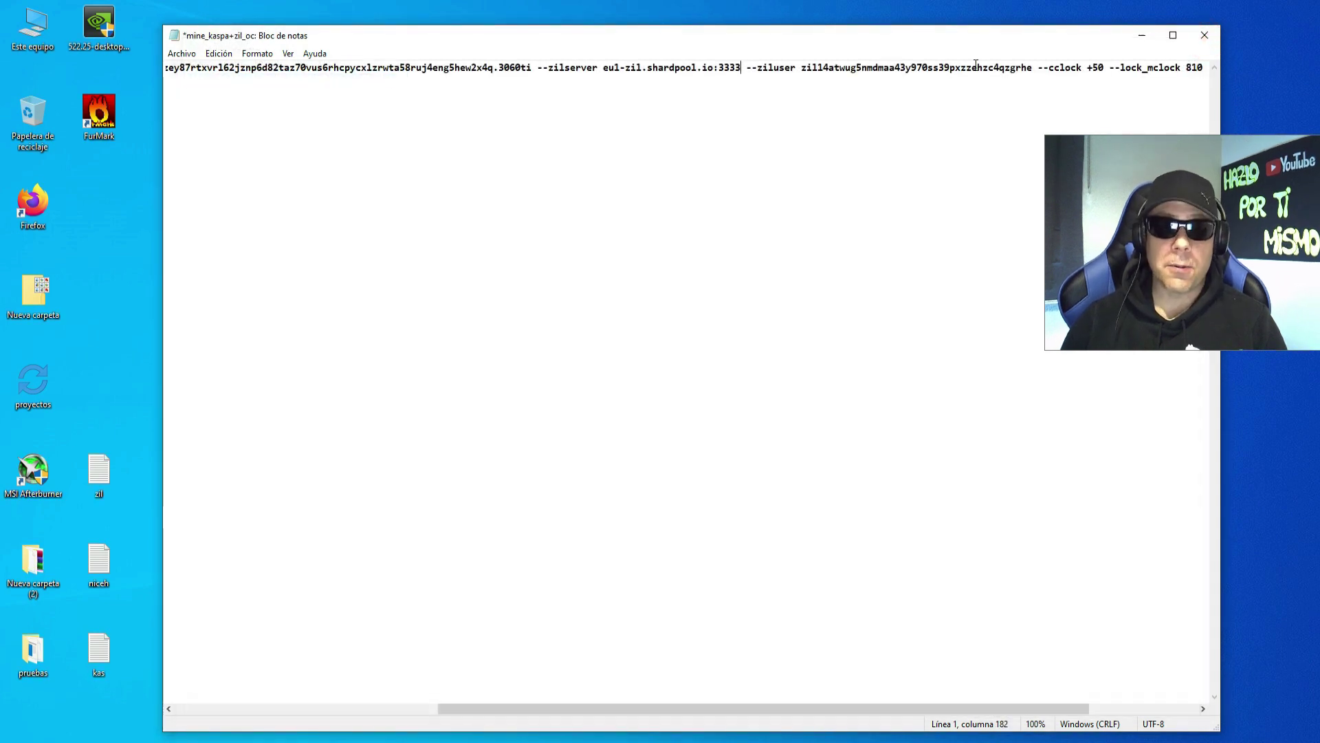
double_click(822, 68)
right_click(1001, 69)
click(1034, 129)
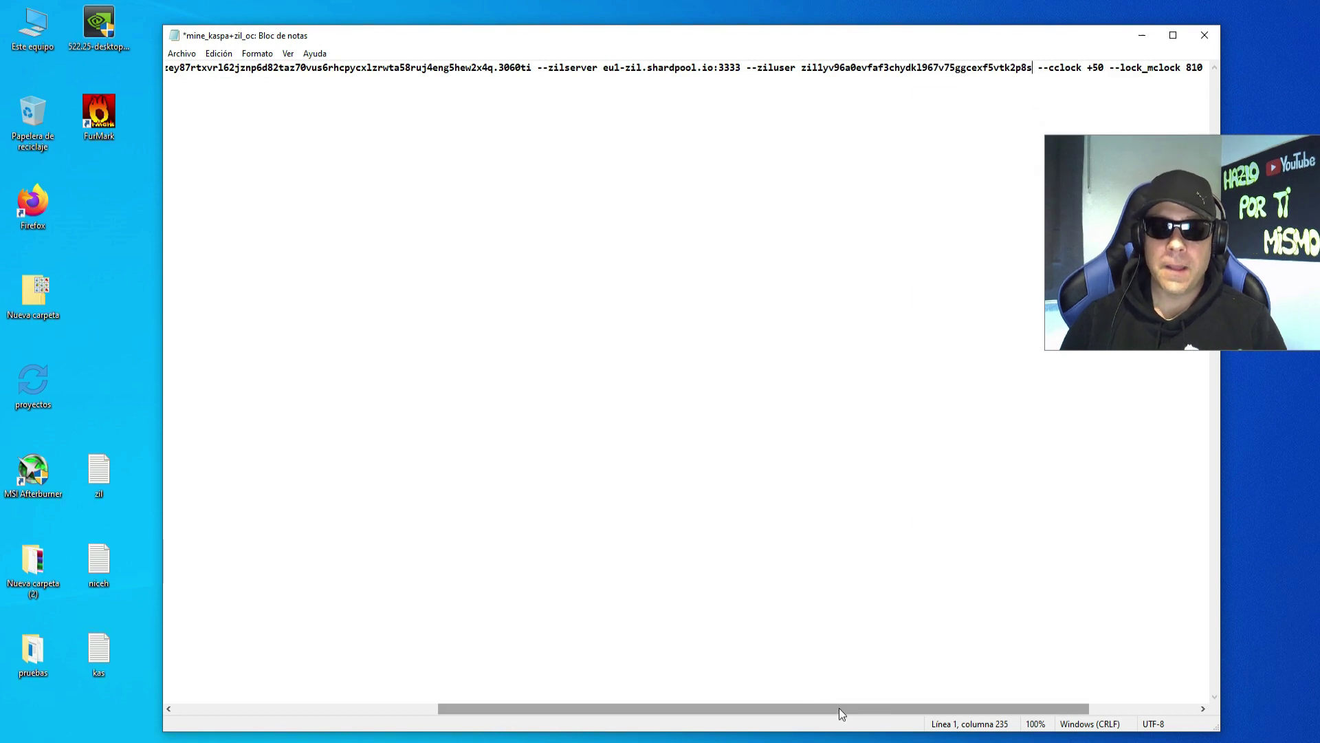
Examine the overclock parameters --cclock, --lock_mclock, --zilcclock and --zilmclock at the end of the command line.
drag(839, 708, 949, 709)
key(Right)
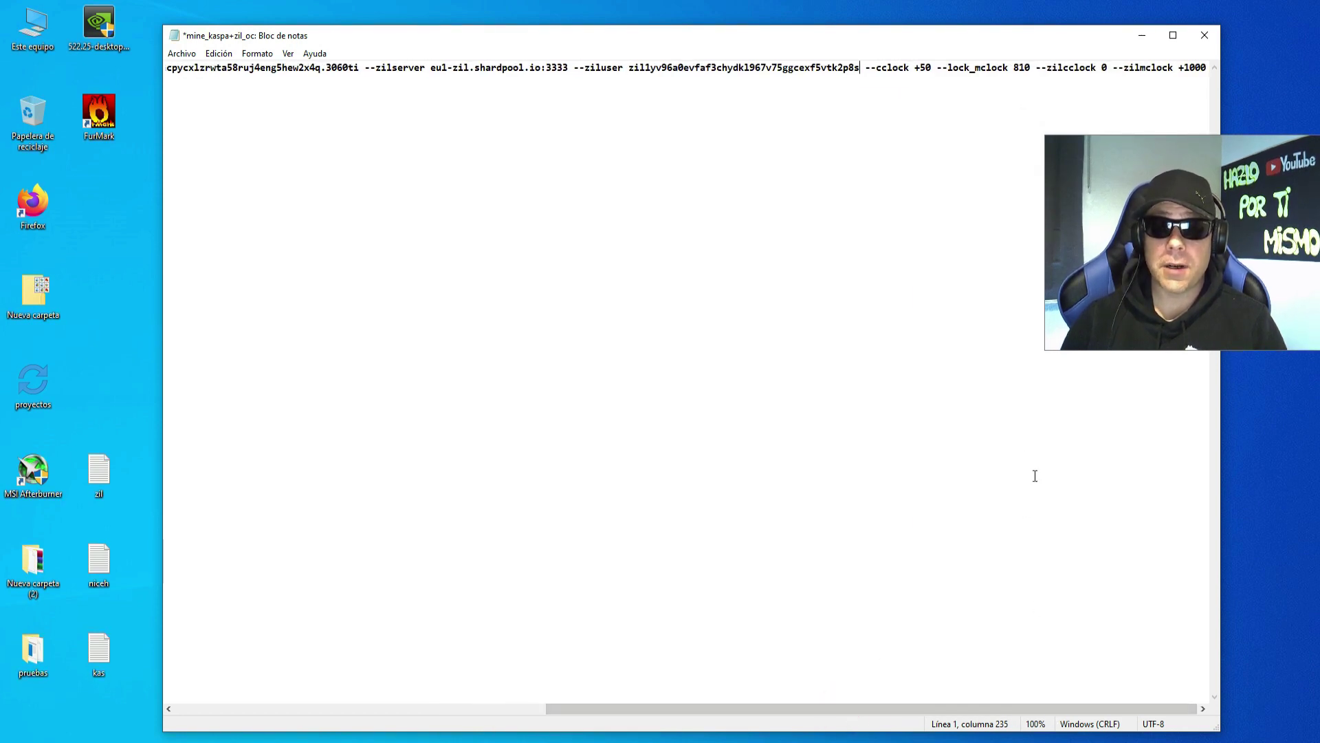
drag(932, 35, 893, 39)
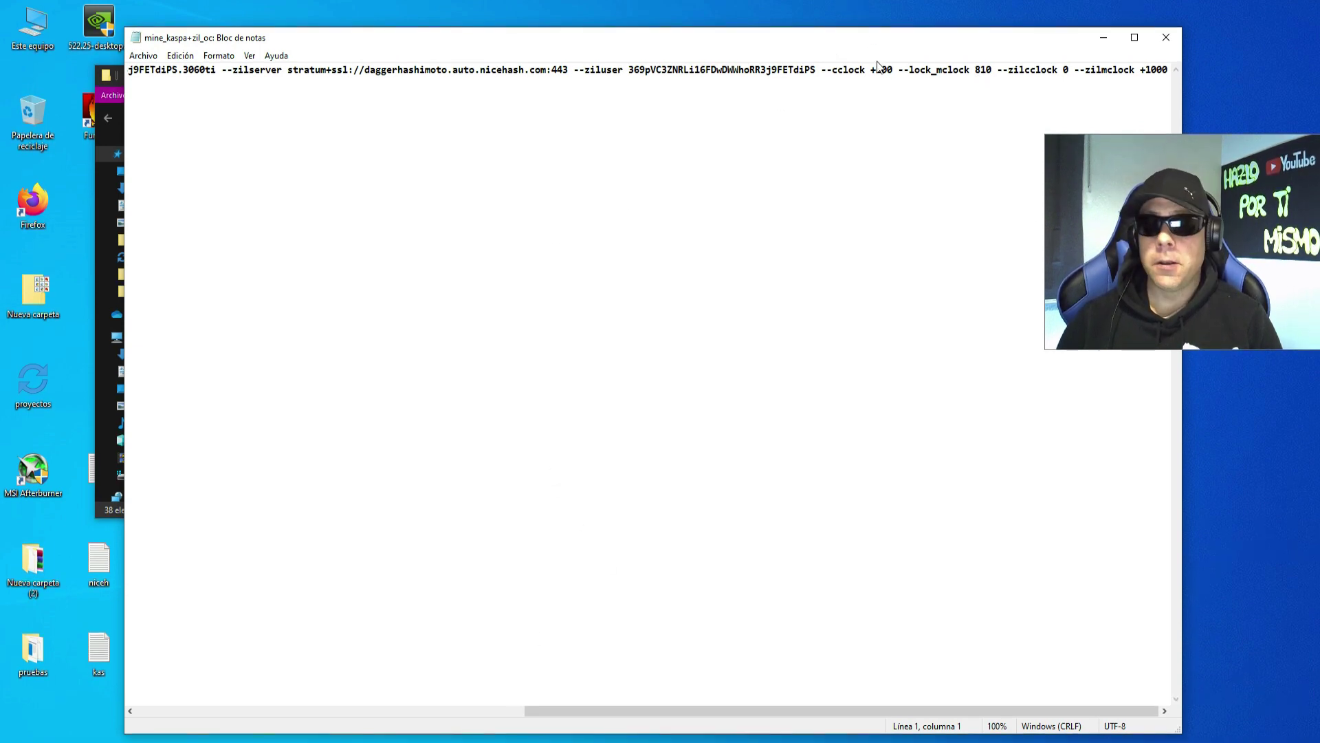
click(842, 69)
drag(844, 69, 866, 66)
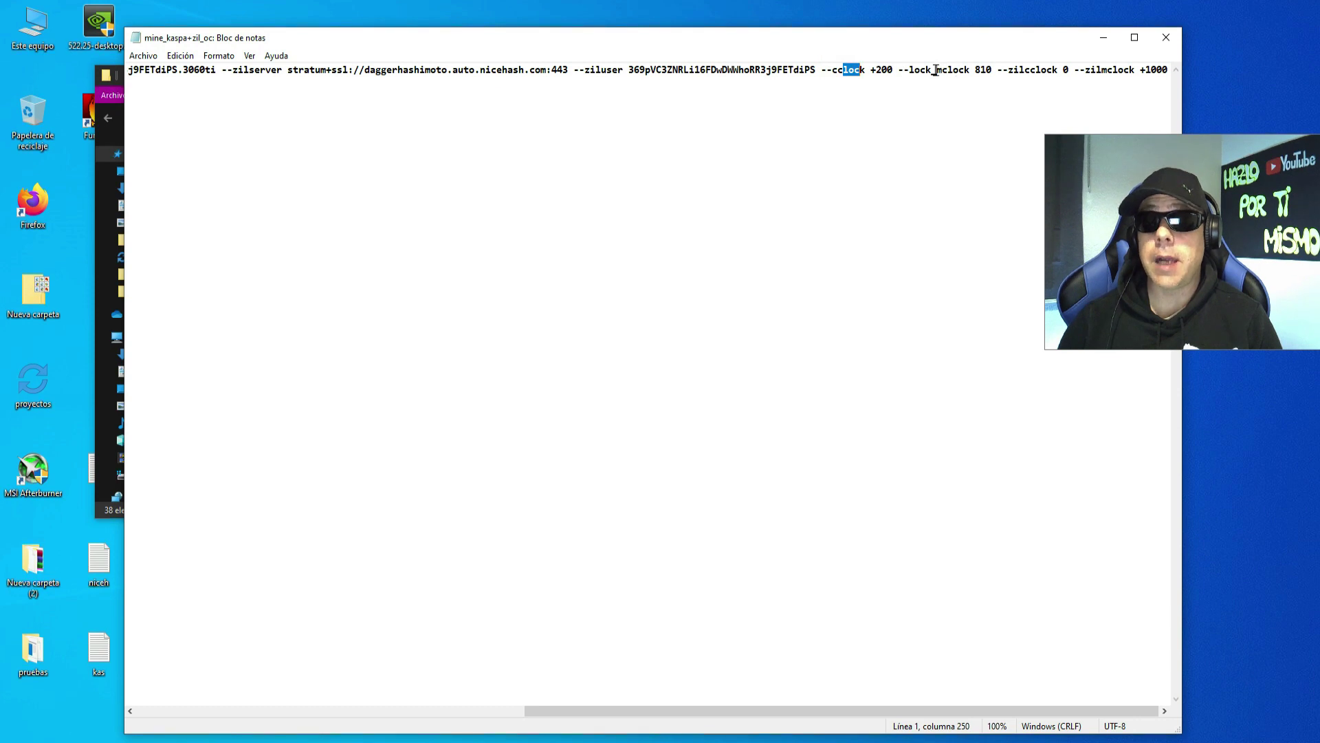
drag(926, 70, 948, 70)
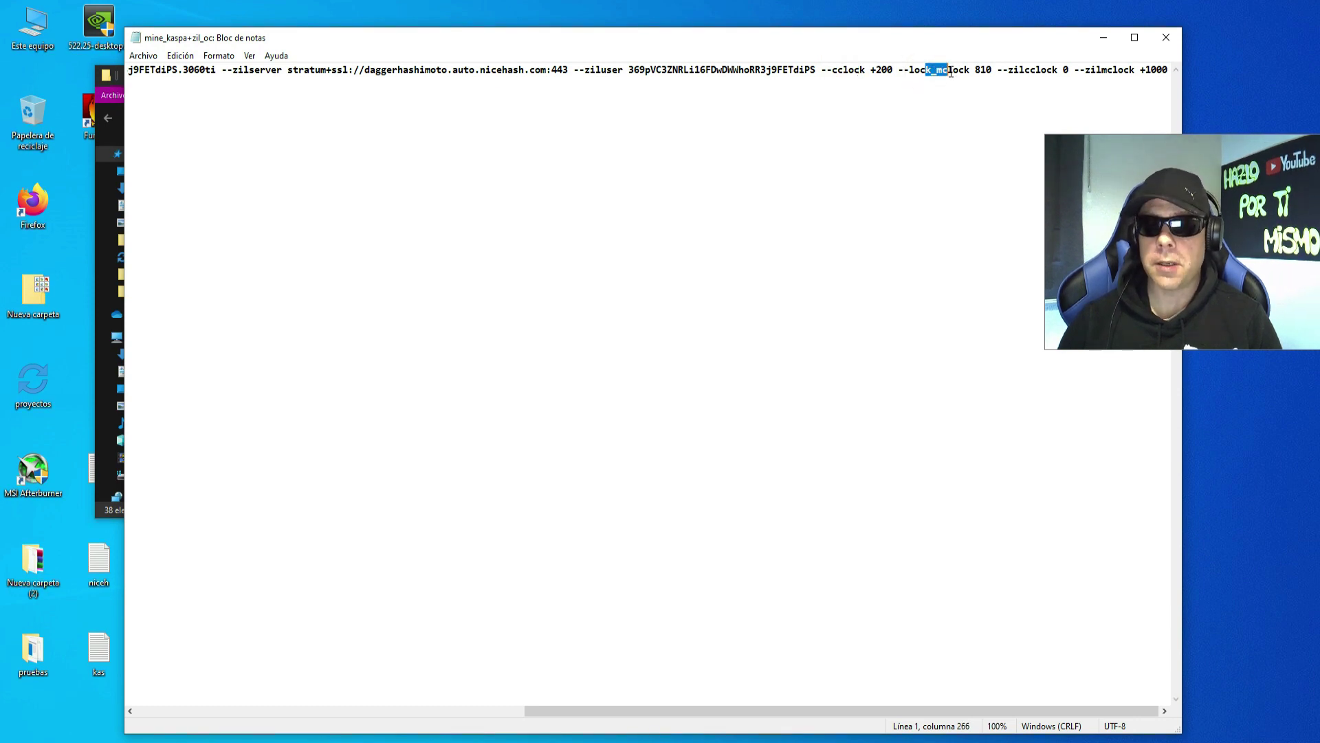
drag(1029, 70, 1139, 71)
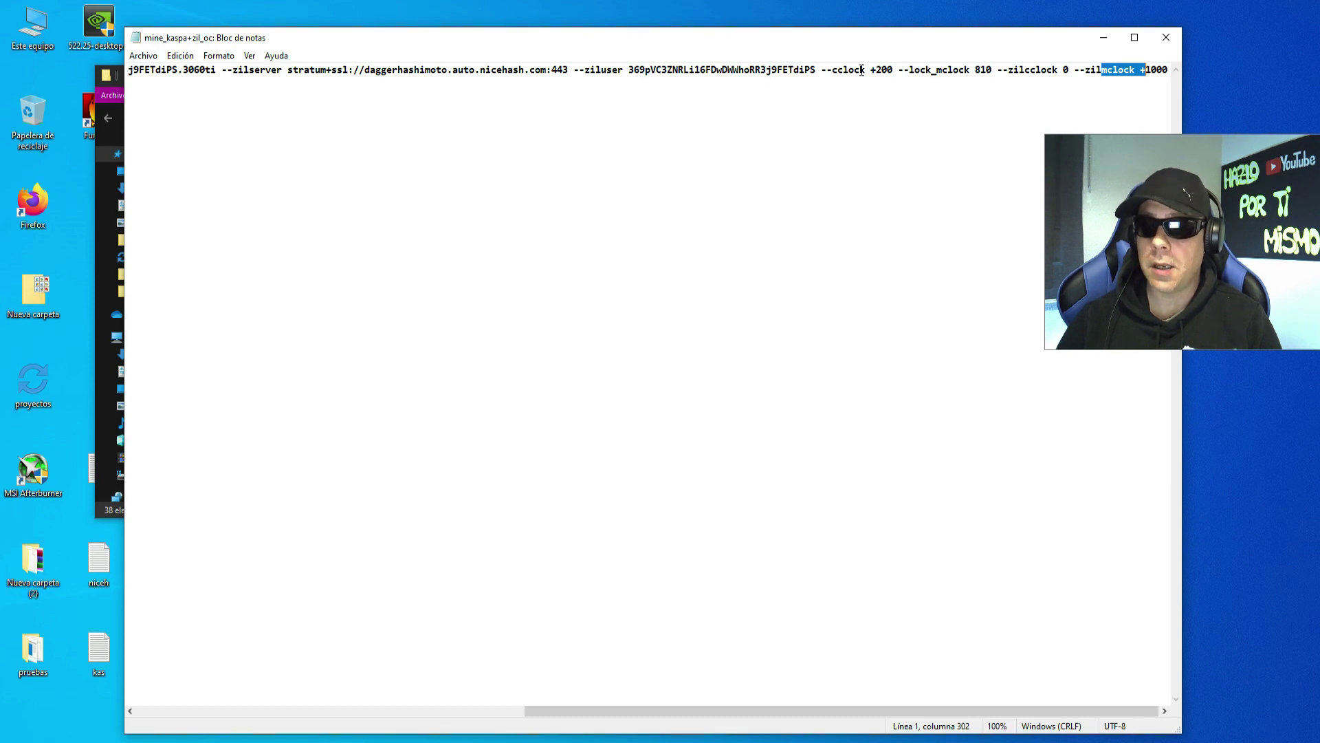
Compare the Kaspa clock parameters --cclock and --lock_mclock with the Zilliqa parameters --zilcclock and --zilmclock.
click(920, 71)
drag(920, 72, 956, 72)
click(955, 71)
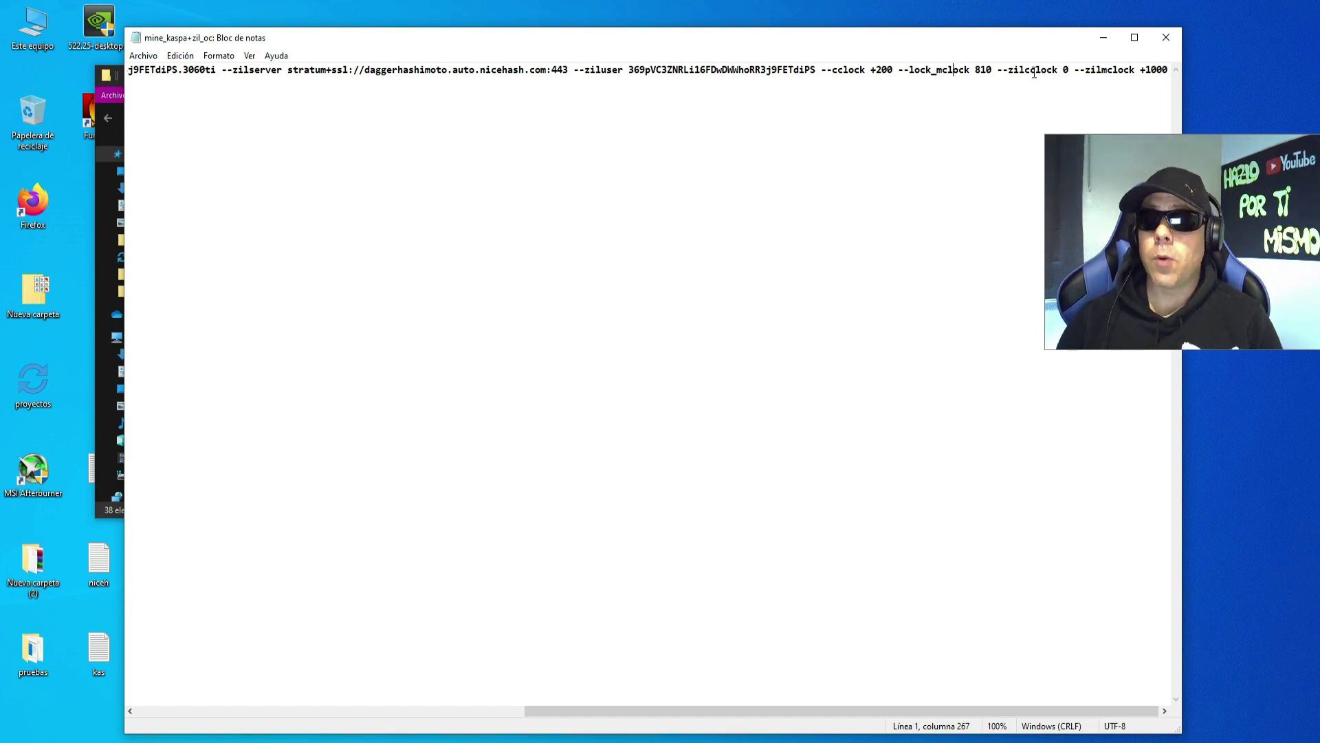
drag(1024, 71, 1053, 71)
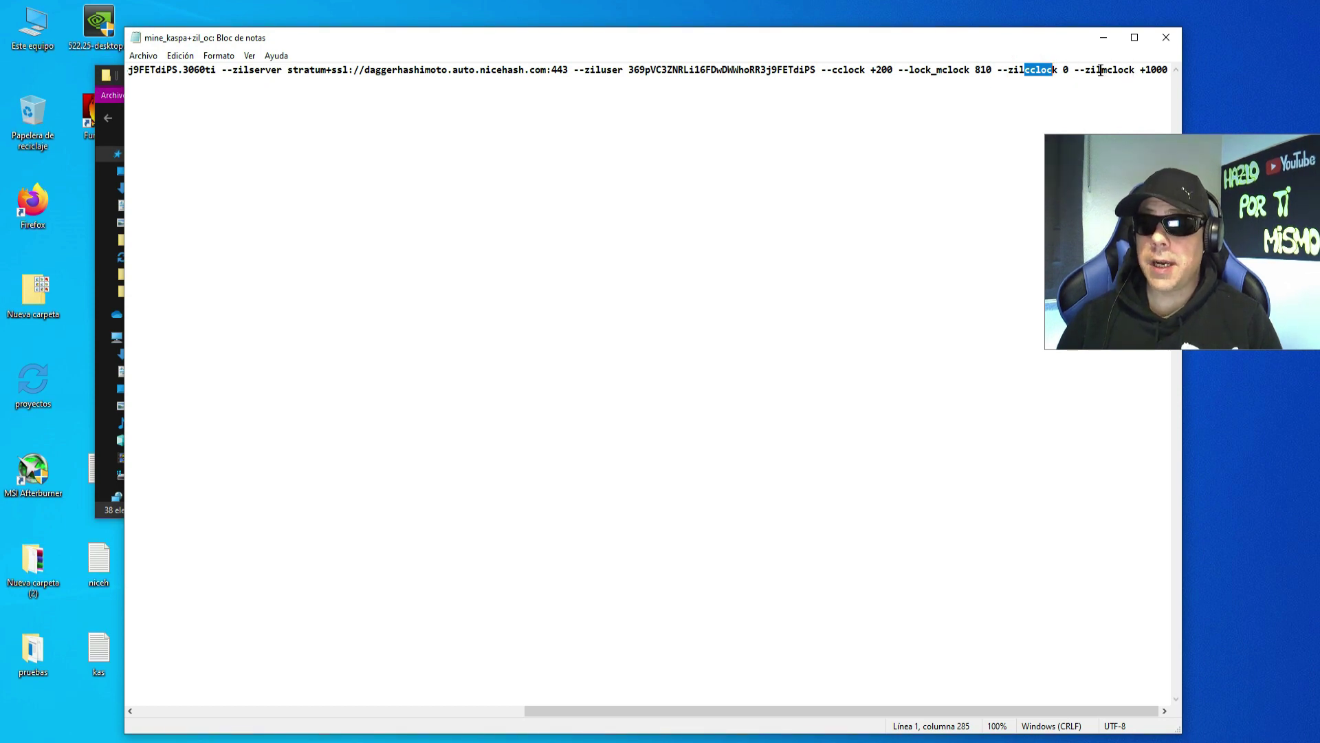
drag(1102, 71, 1140, 73)
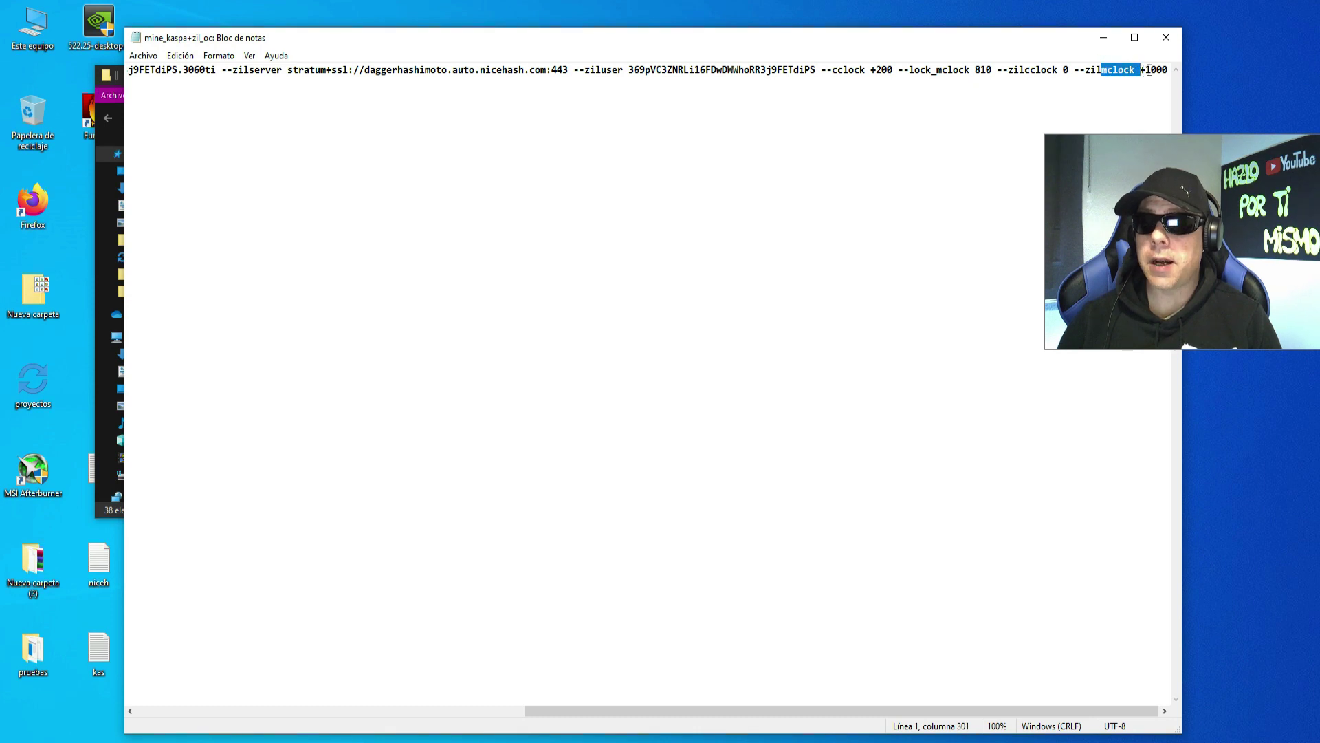
click(1131, 72)
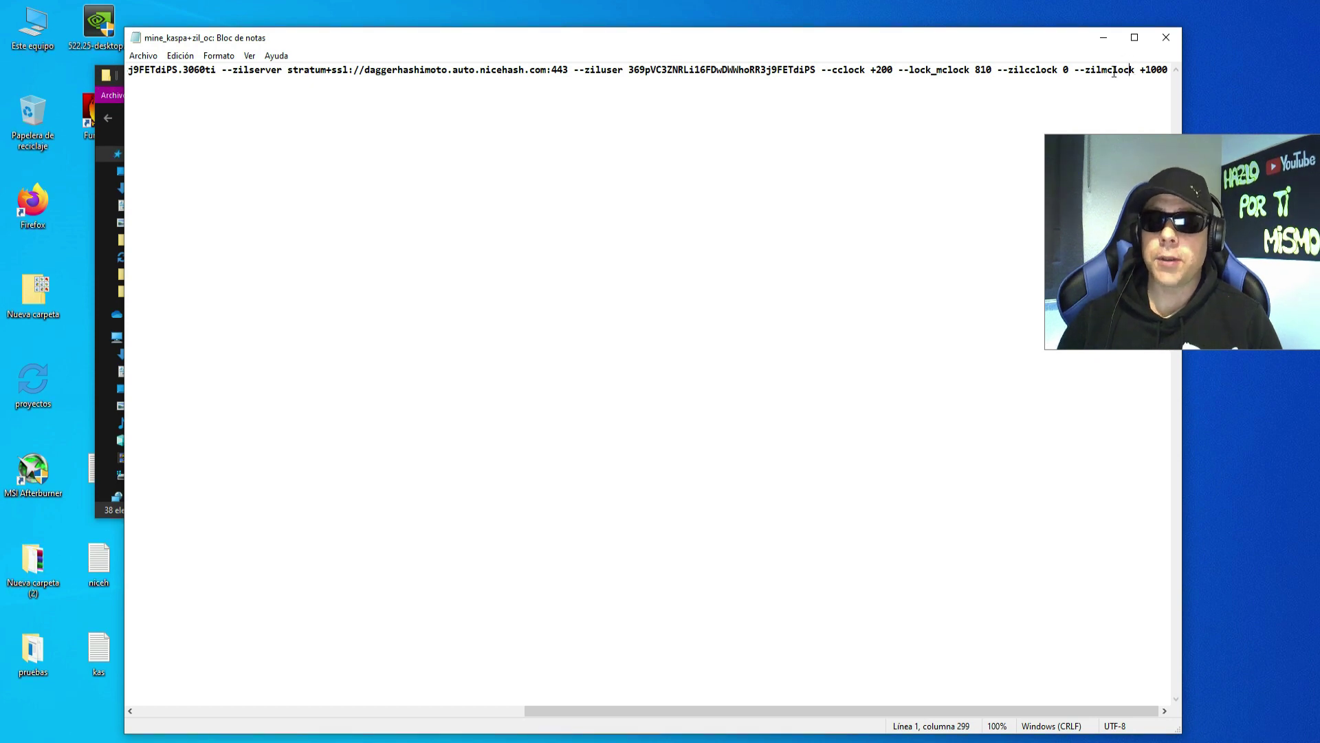
drag(1031, 69, 1132, 73)
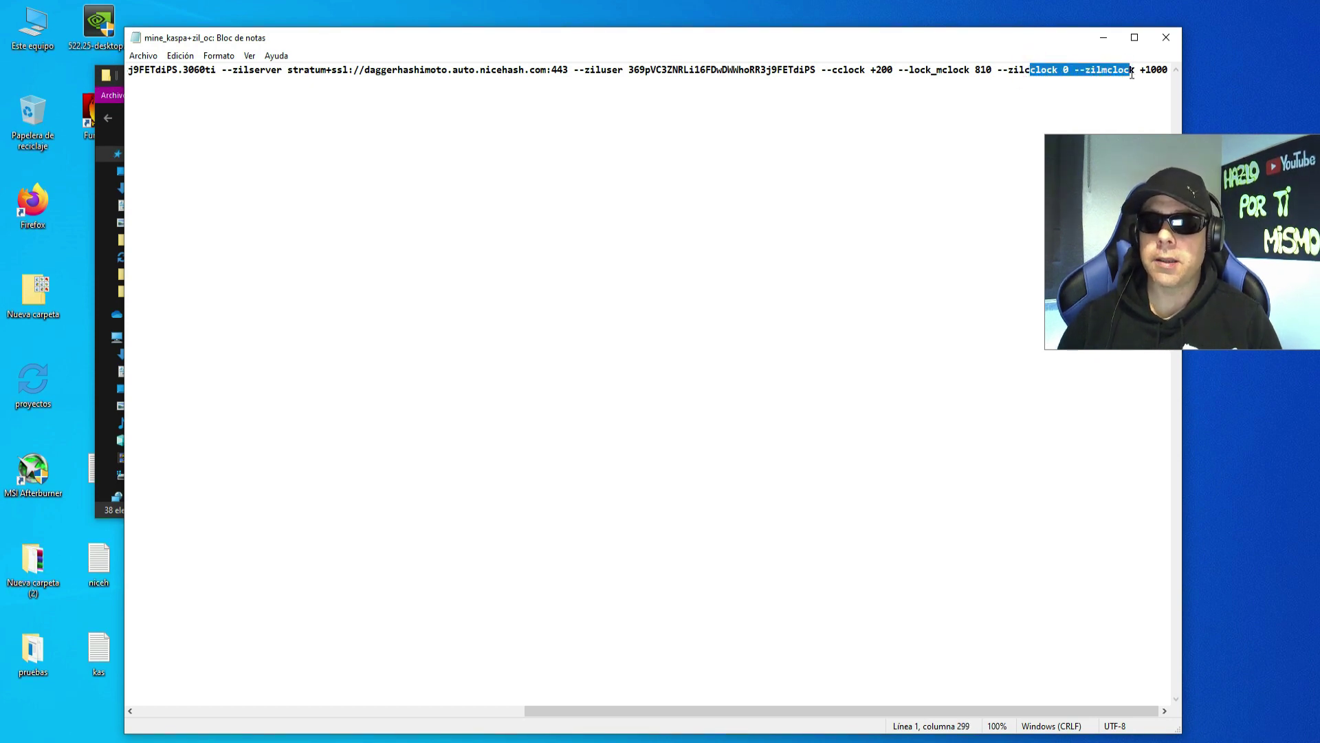
drag(845, 70, 982, 67)
key(Home)
key(End)
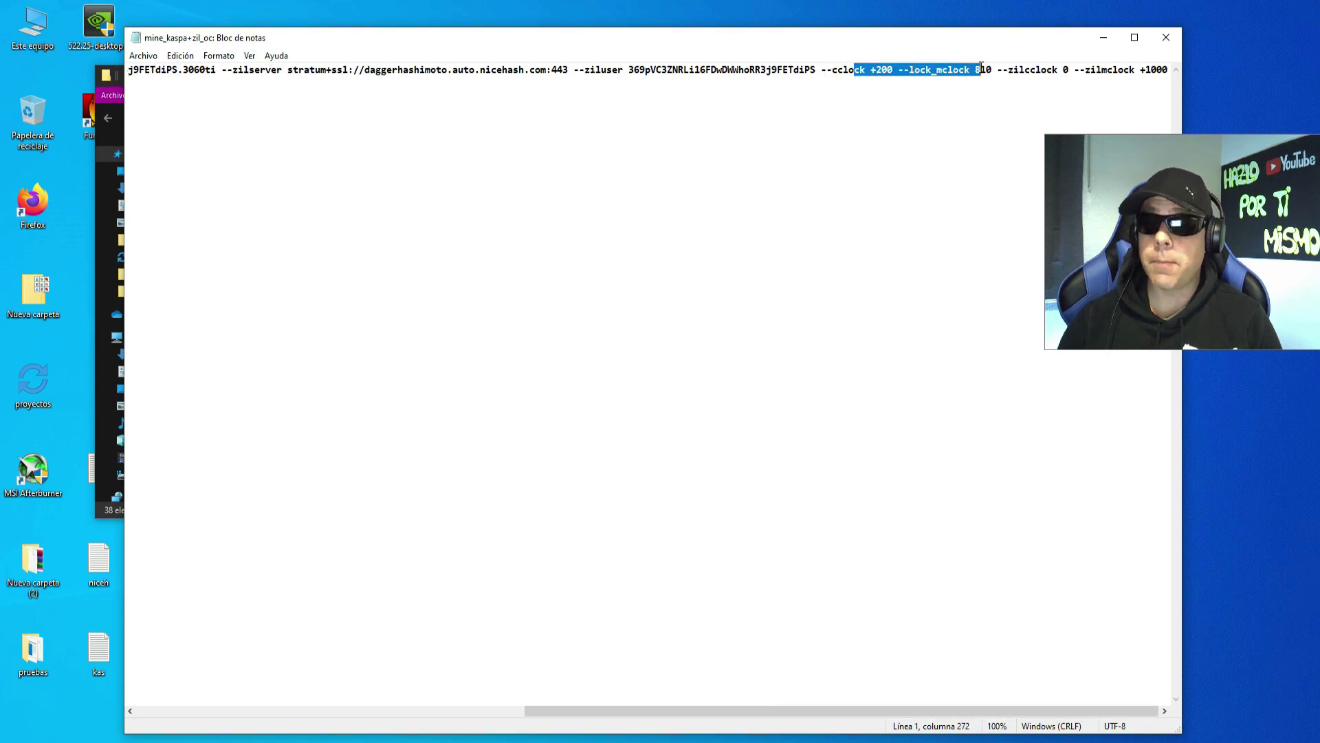
click(835, 70)
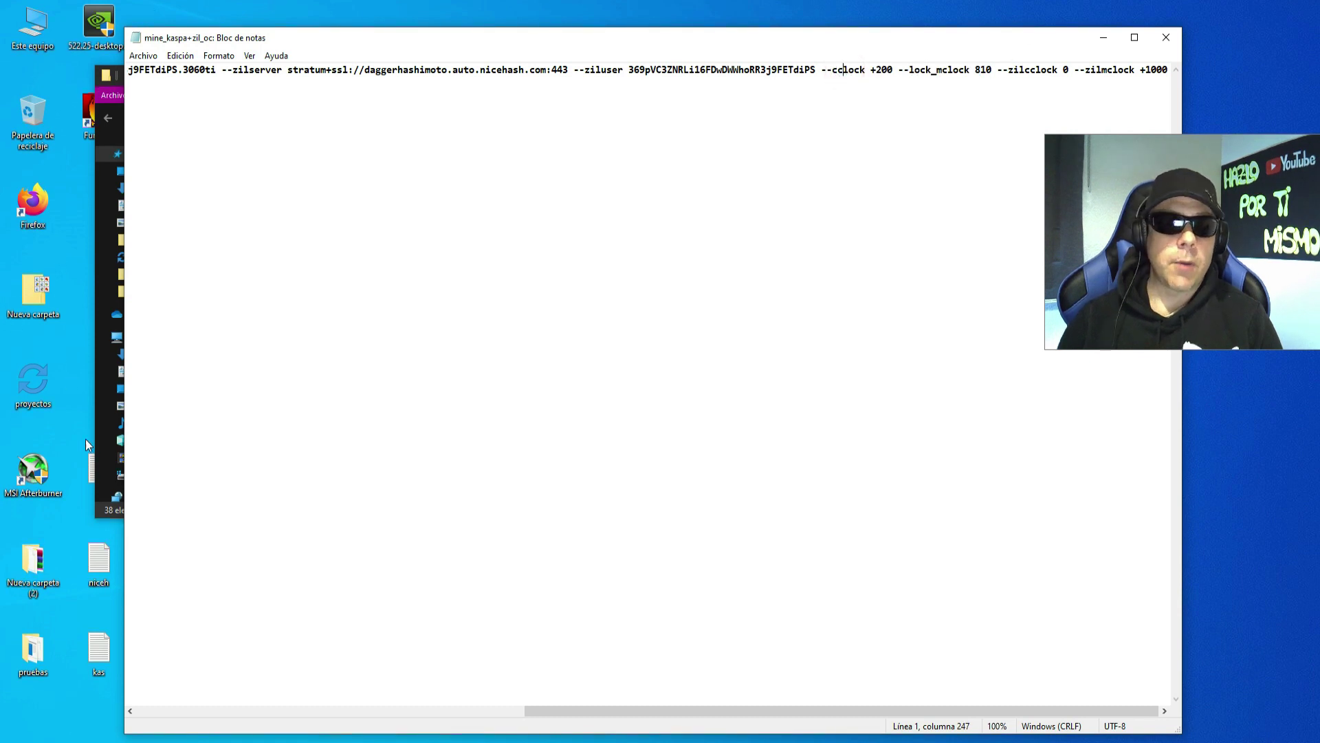
Launch MSI Afterburner and review the numeric core and memory clock values for Kaspa and Zilliqa in the batch file.
double_click(38, 473)
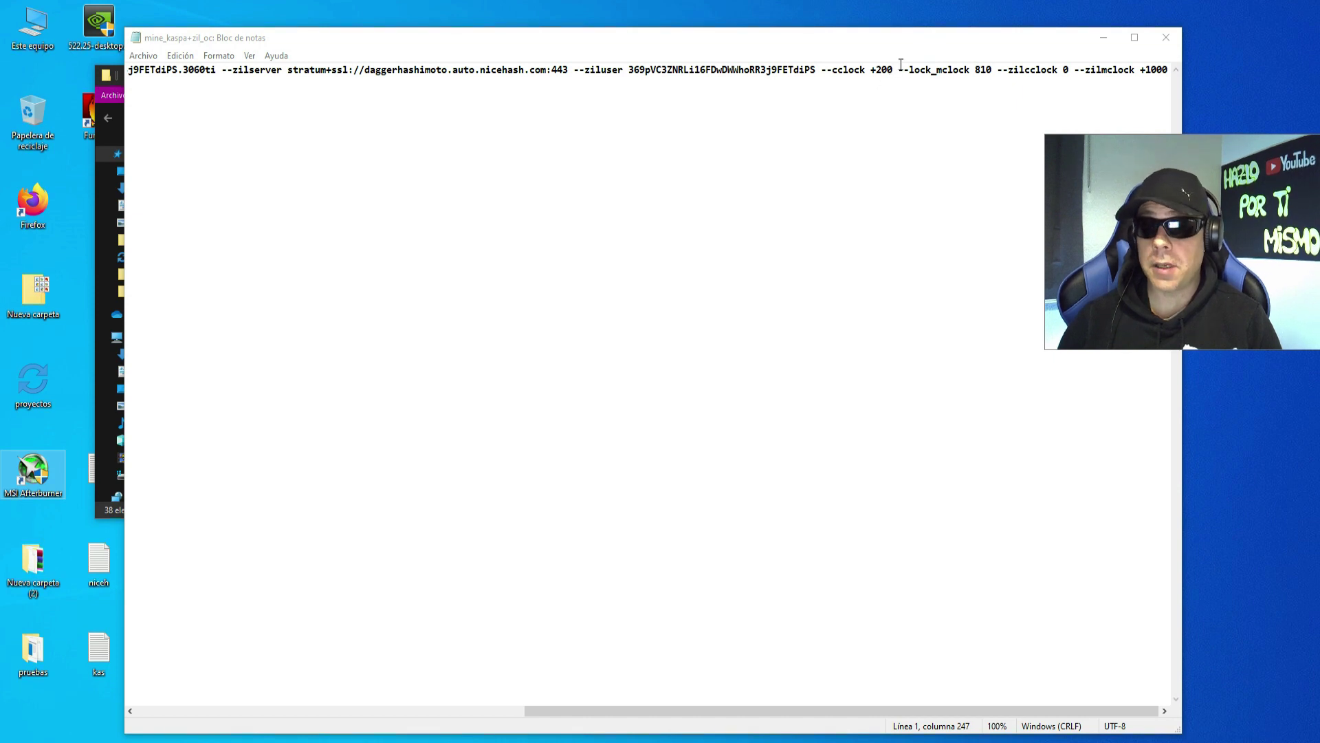
drag(892, 35, 861, 31)
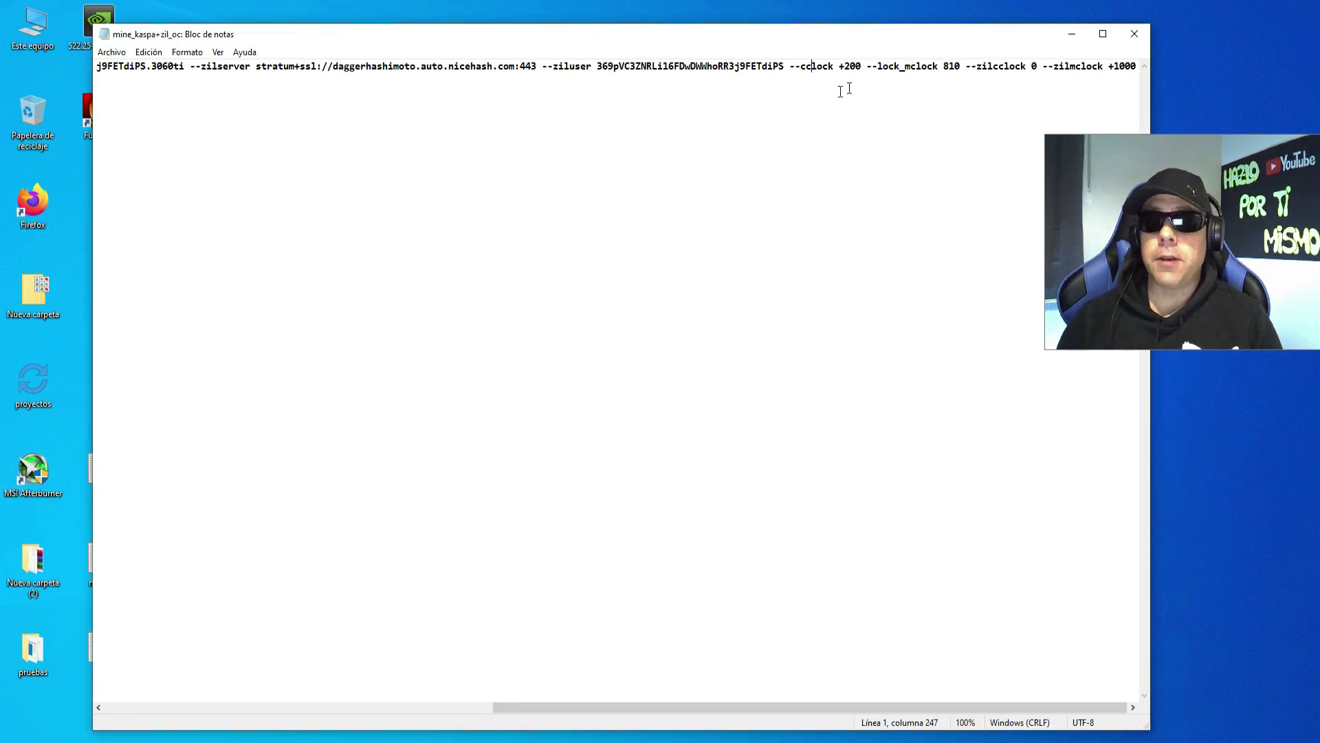
click(849, 67)
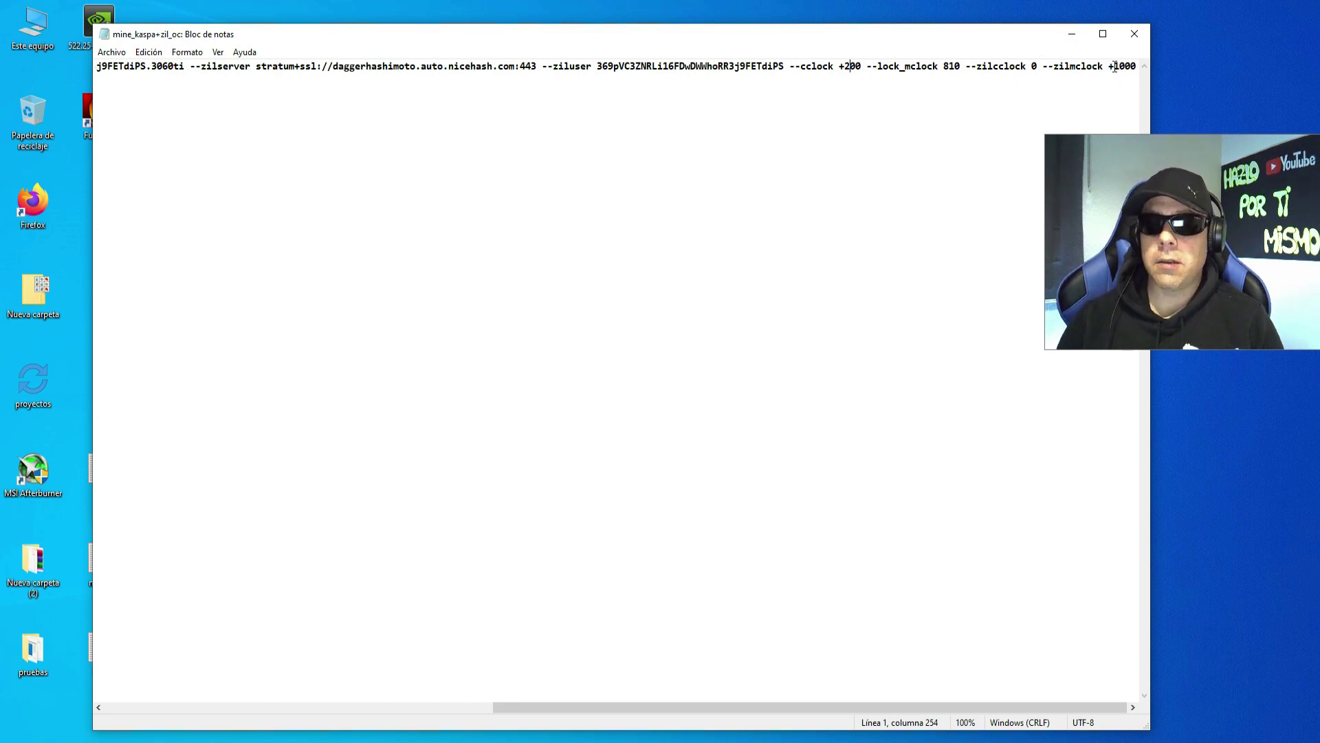
drag(1115, 67, 1137, 69)
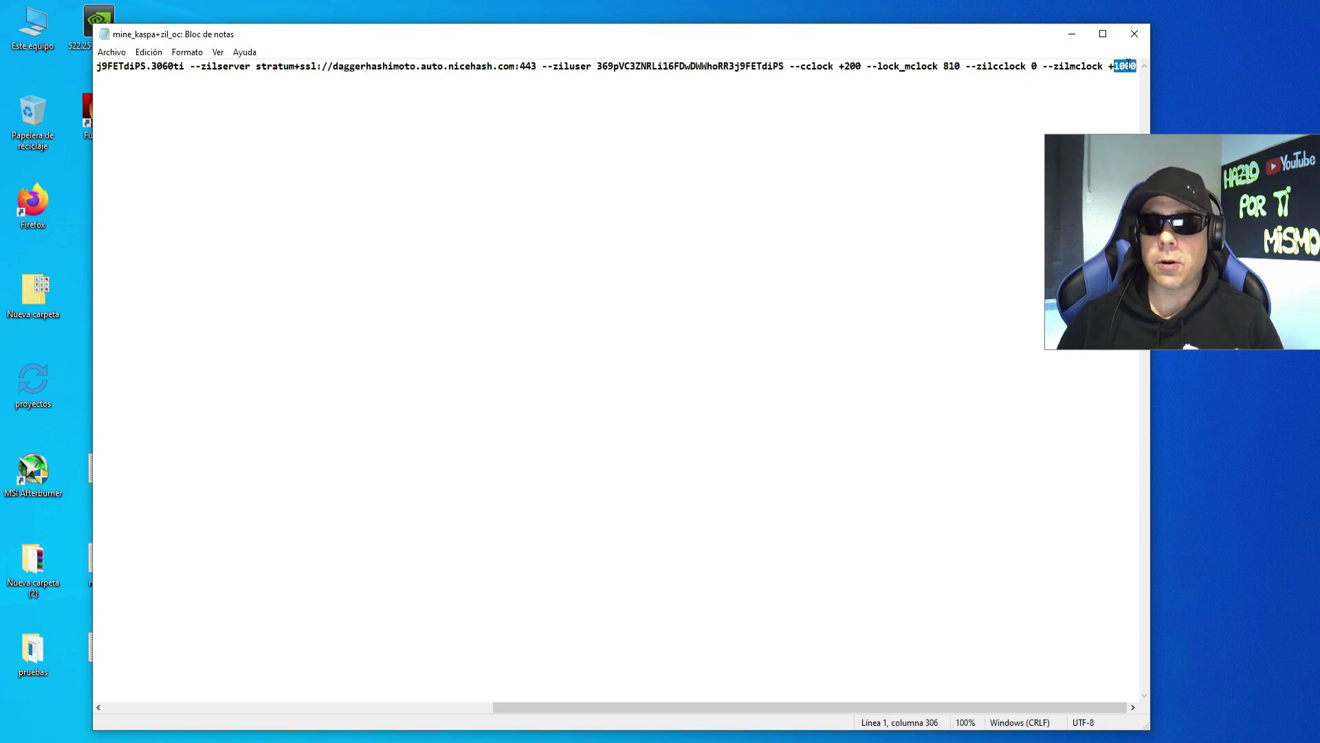
click(1128, 65)
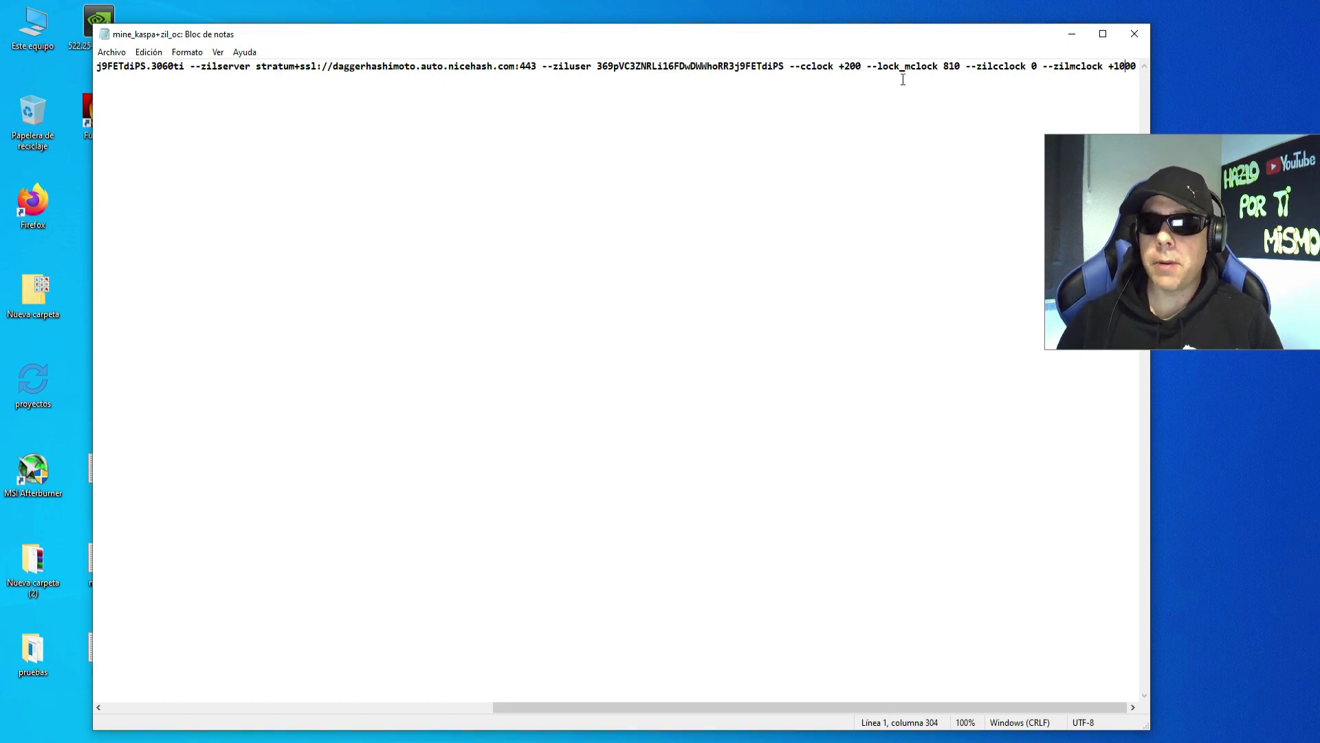
drag(843, 66, 859, 66)
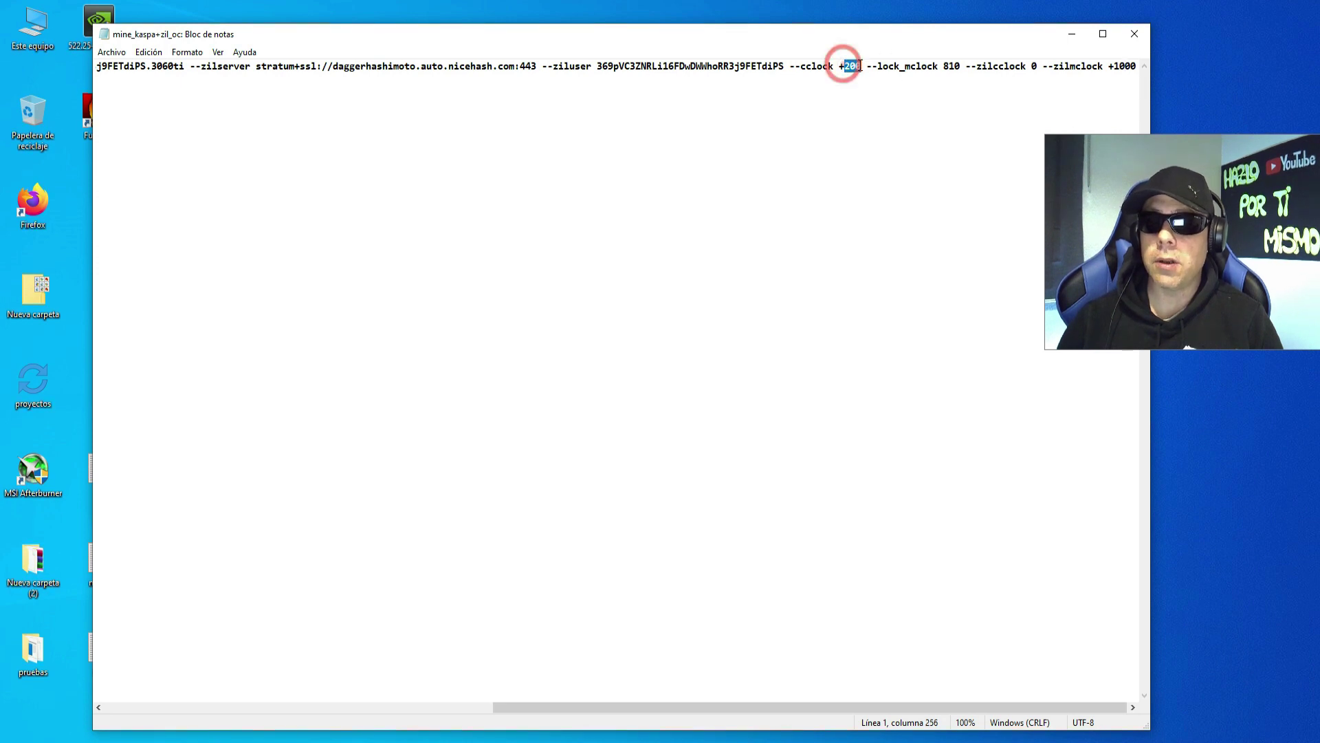
double_click(944, 66)
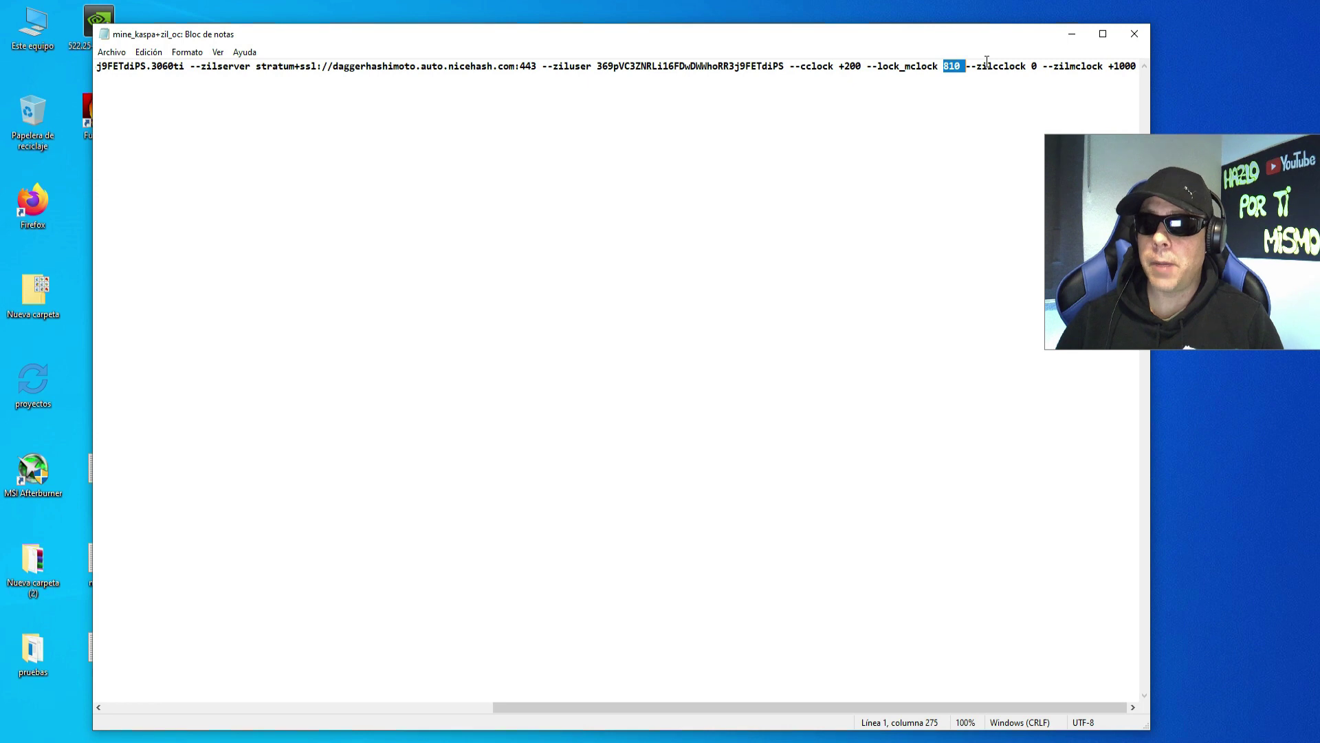
drag(993, 67, 1114, 67)
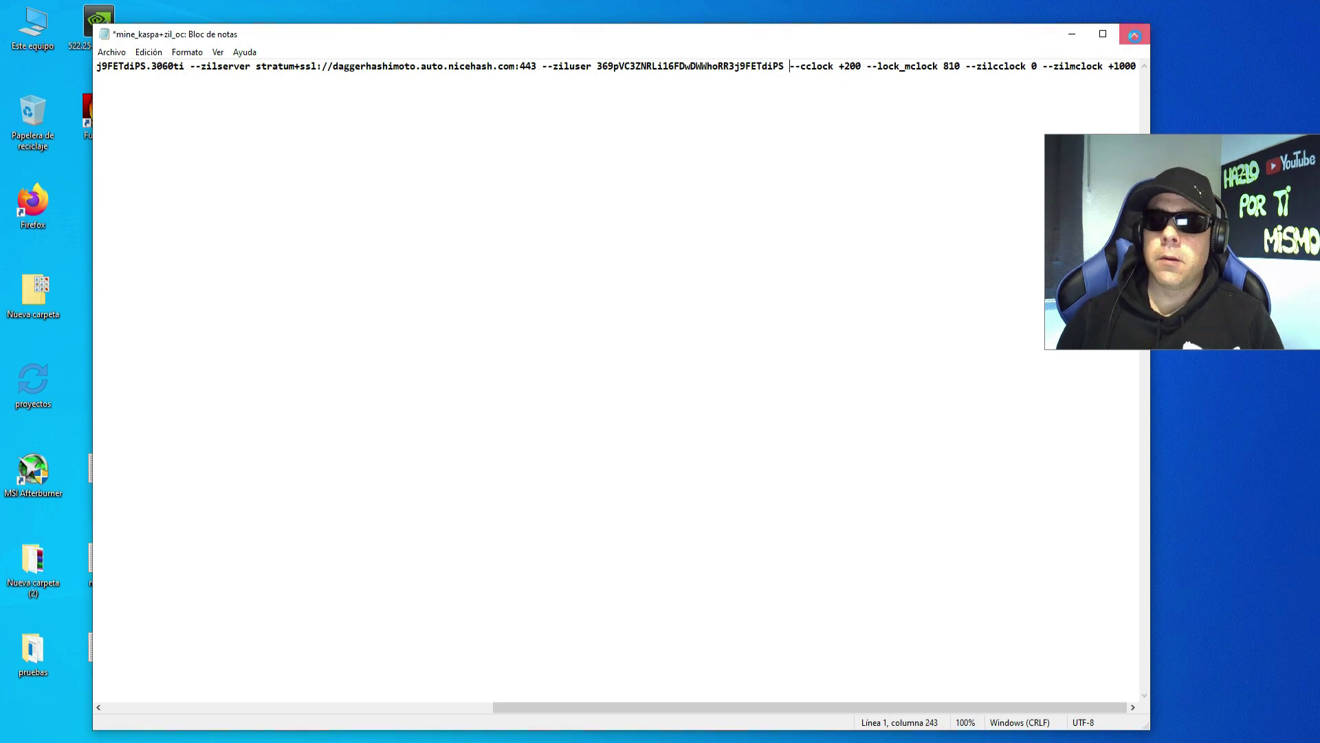
Save and close the mine_kaspa+zil_oc batch file, and bring up the MSI Afterburner window.
click(1135, 34)
click(601, 385)
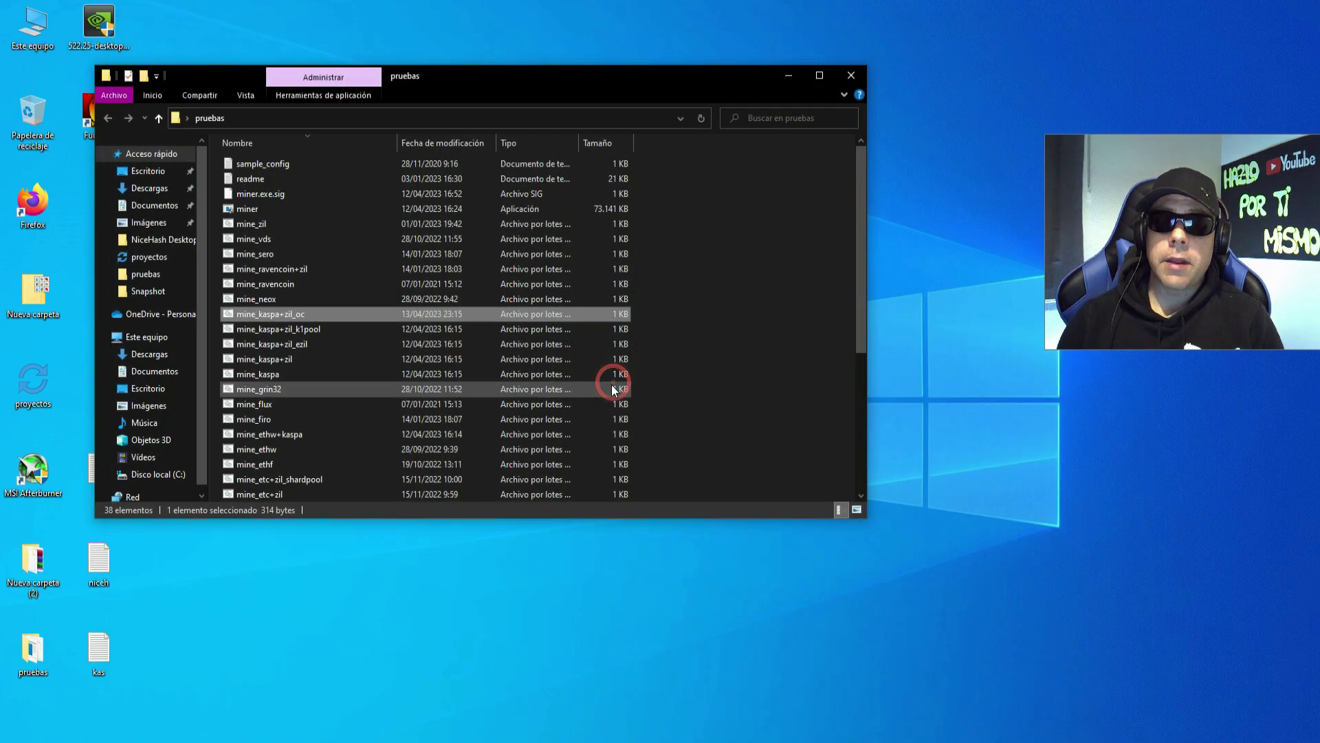
click(43, 478)
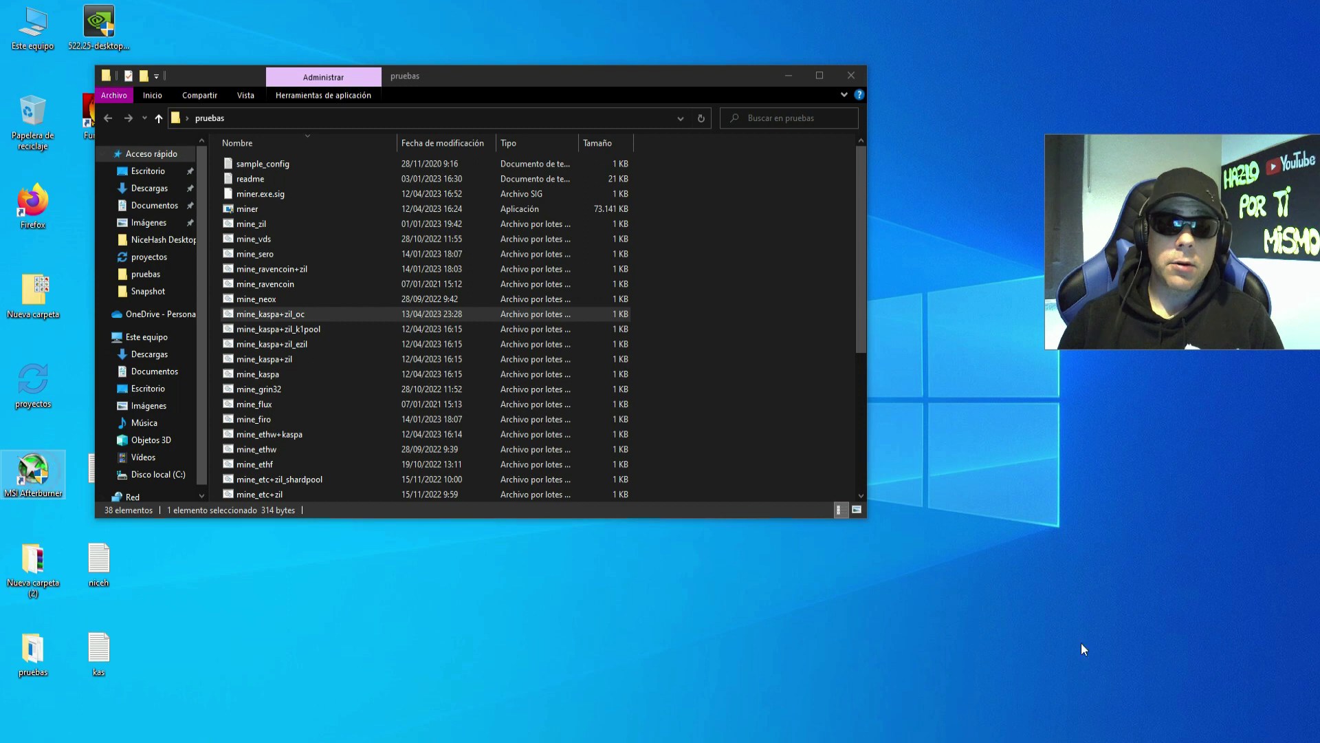
click(1200, 737)
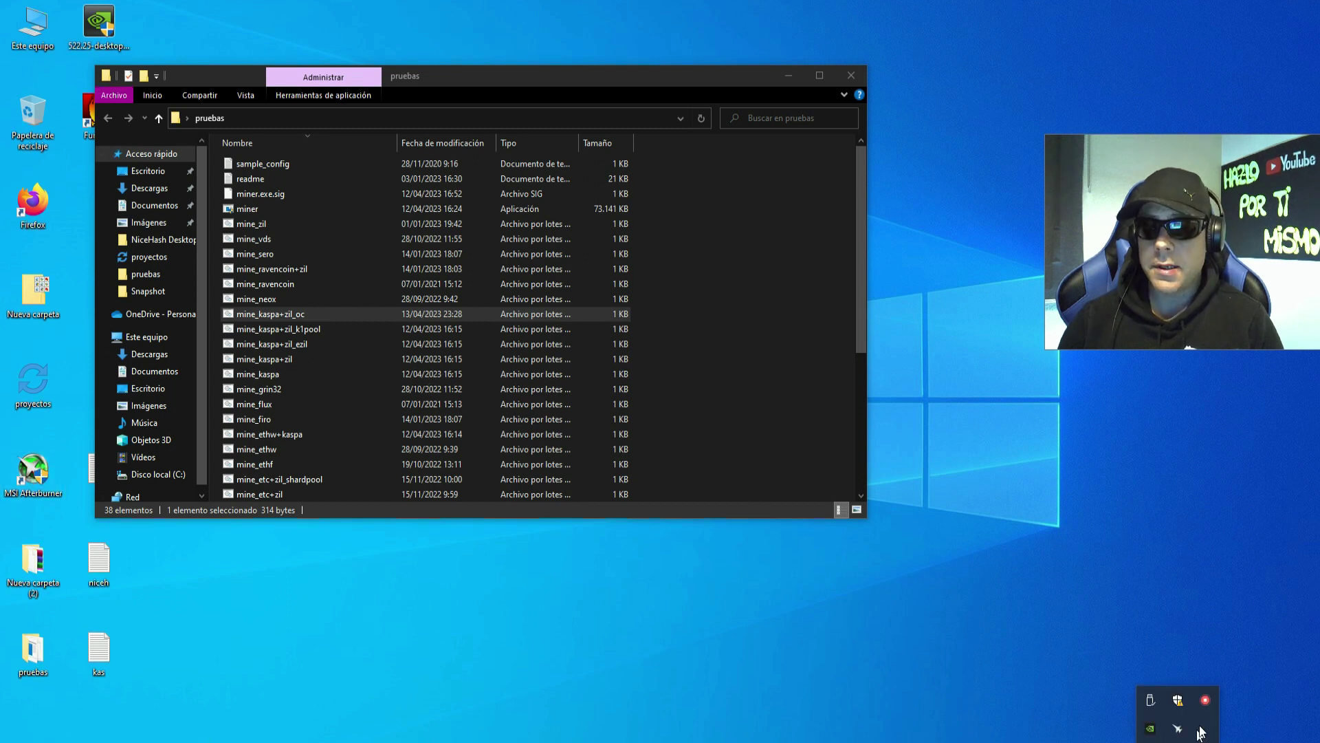
click(1180, 729)
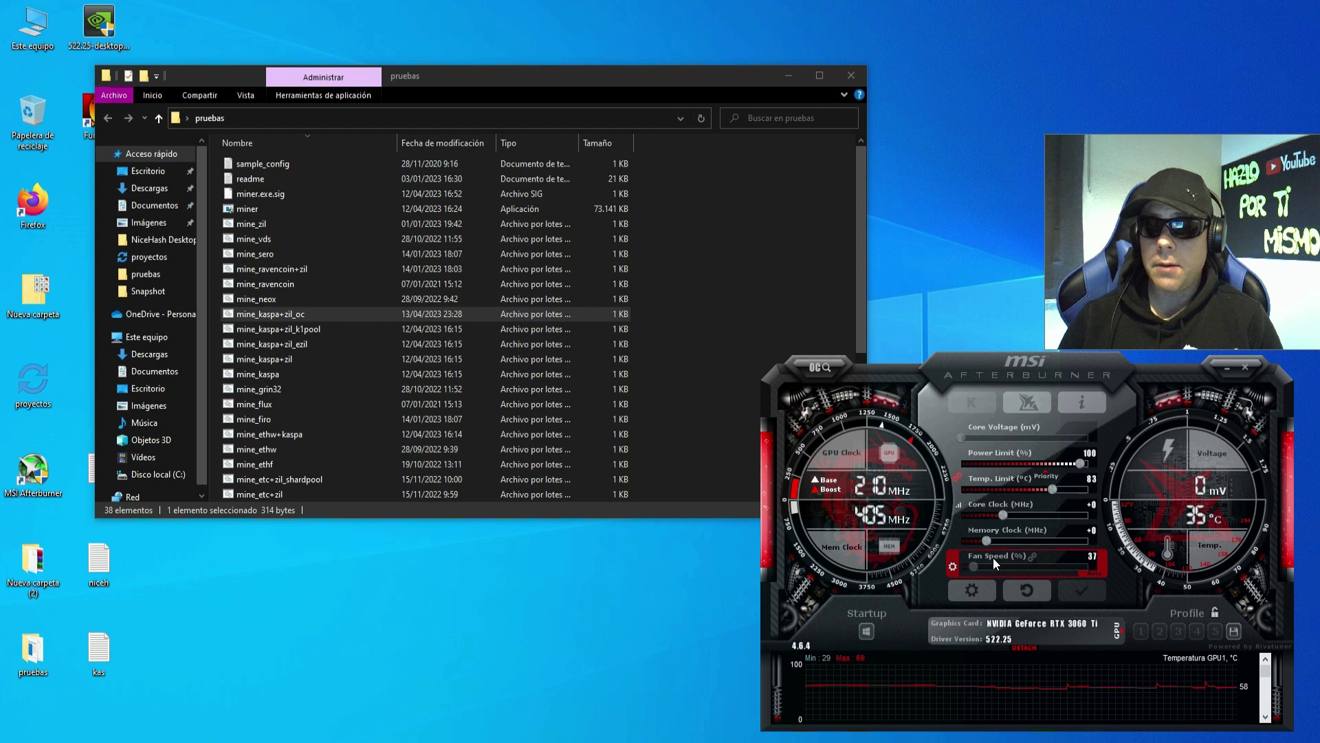
Review the custom automatic fan speed curve in the Afterburner properties.
click(972, 591)
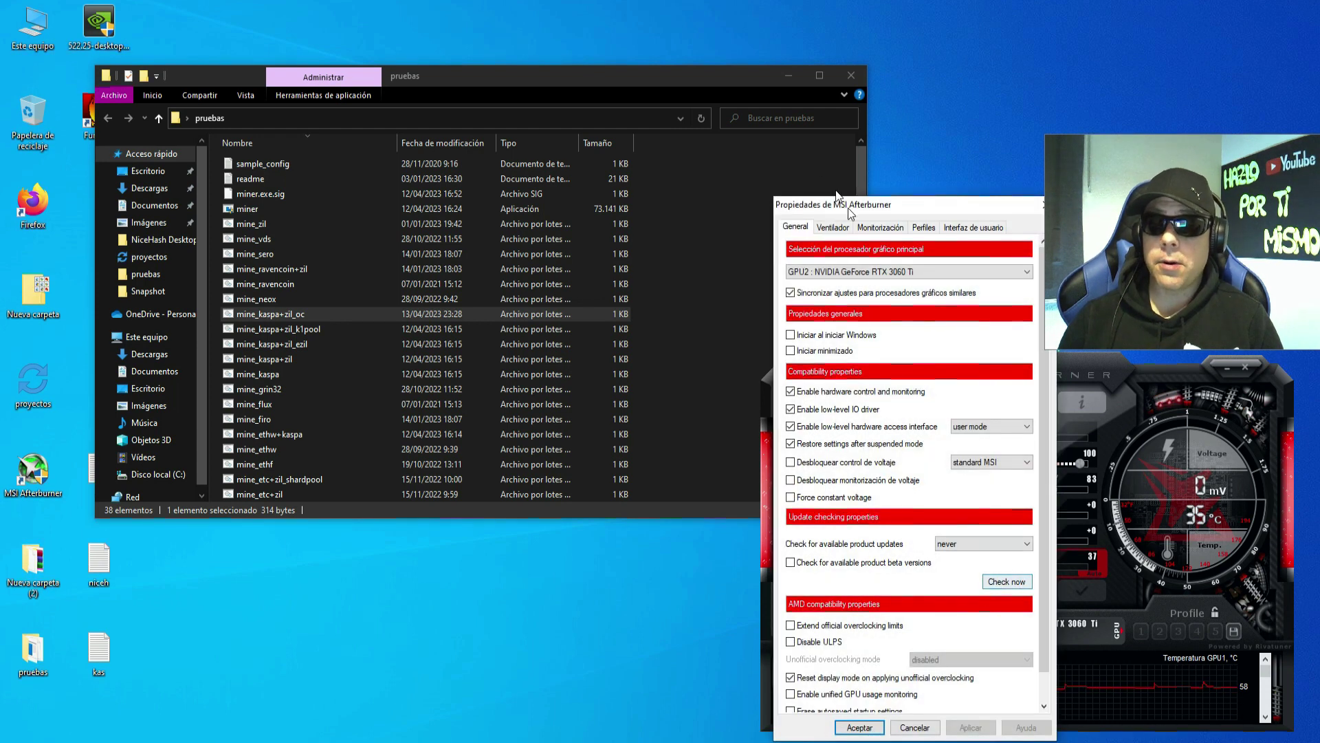
click(834, 228)
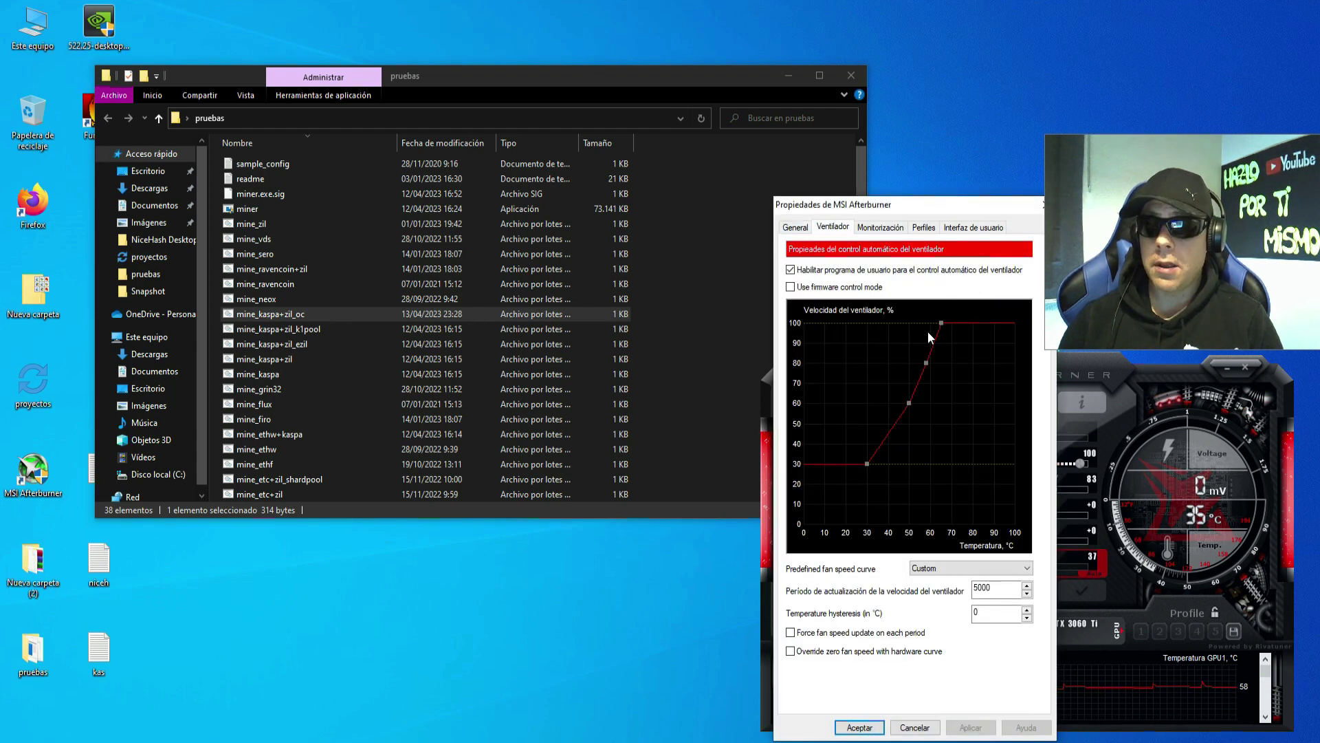
double_click(926, 356)
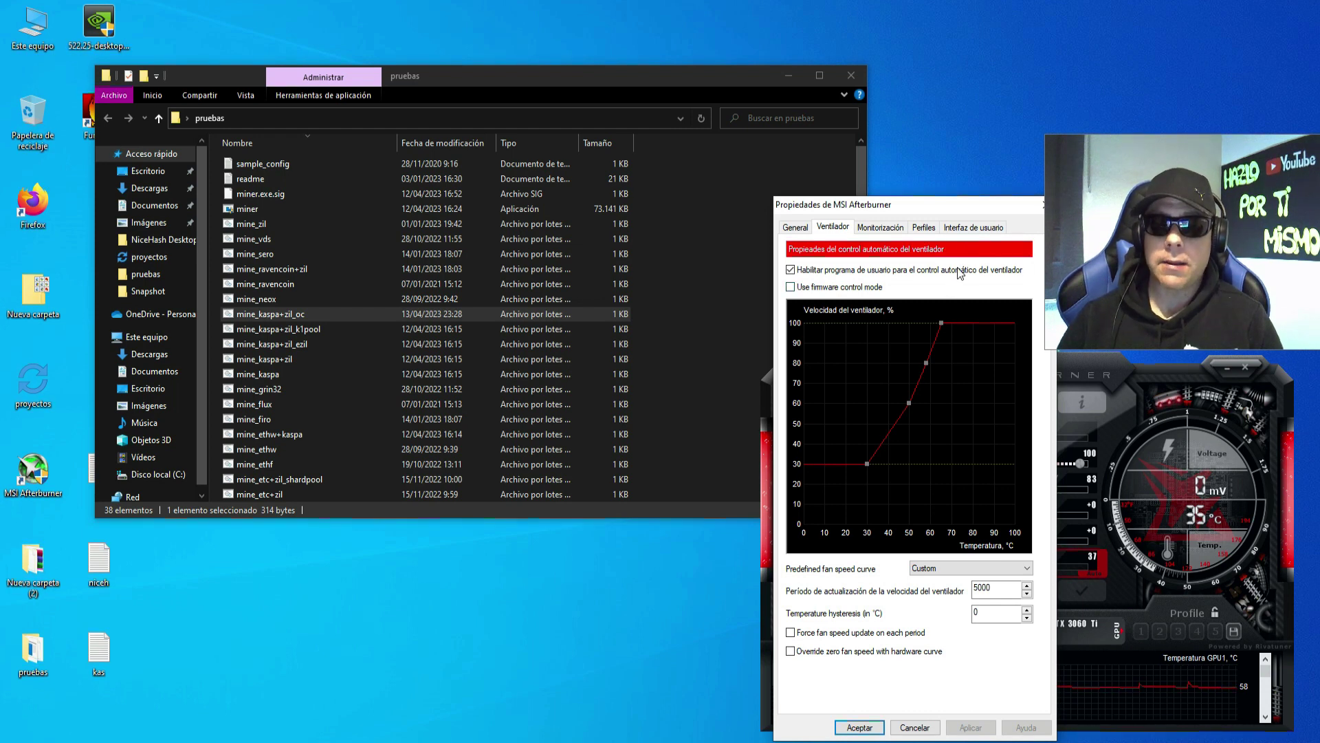
click(861, 727)
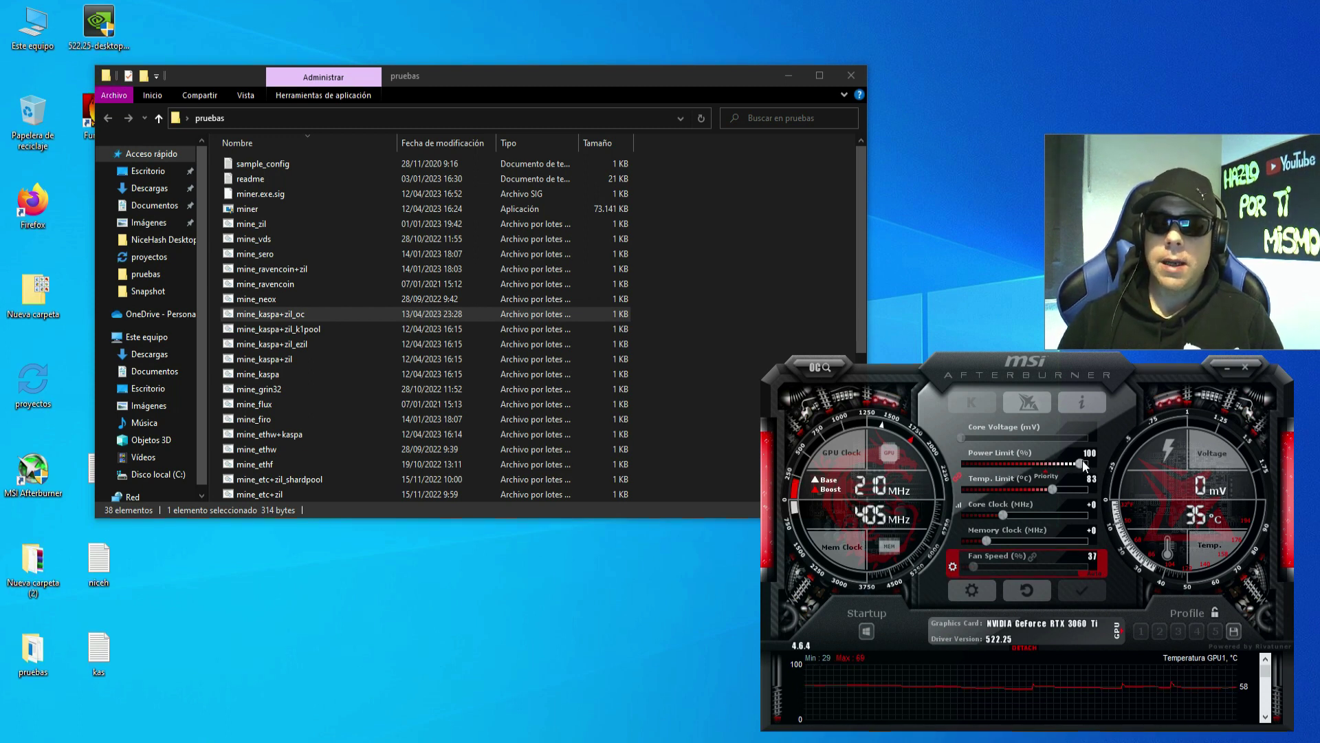
Lower the RTX 3060 Ti power limit to 52 % with the linked temperature limit at 69 °C, and apply it.
drag(1083, 467, 985, 464)
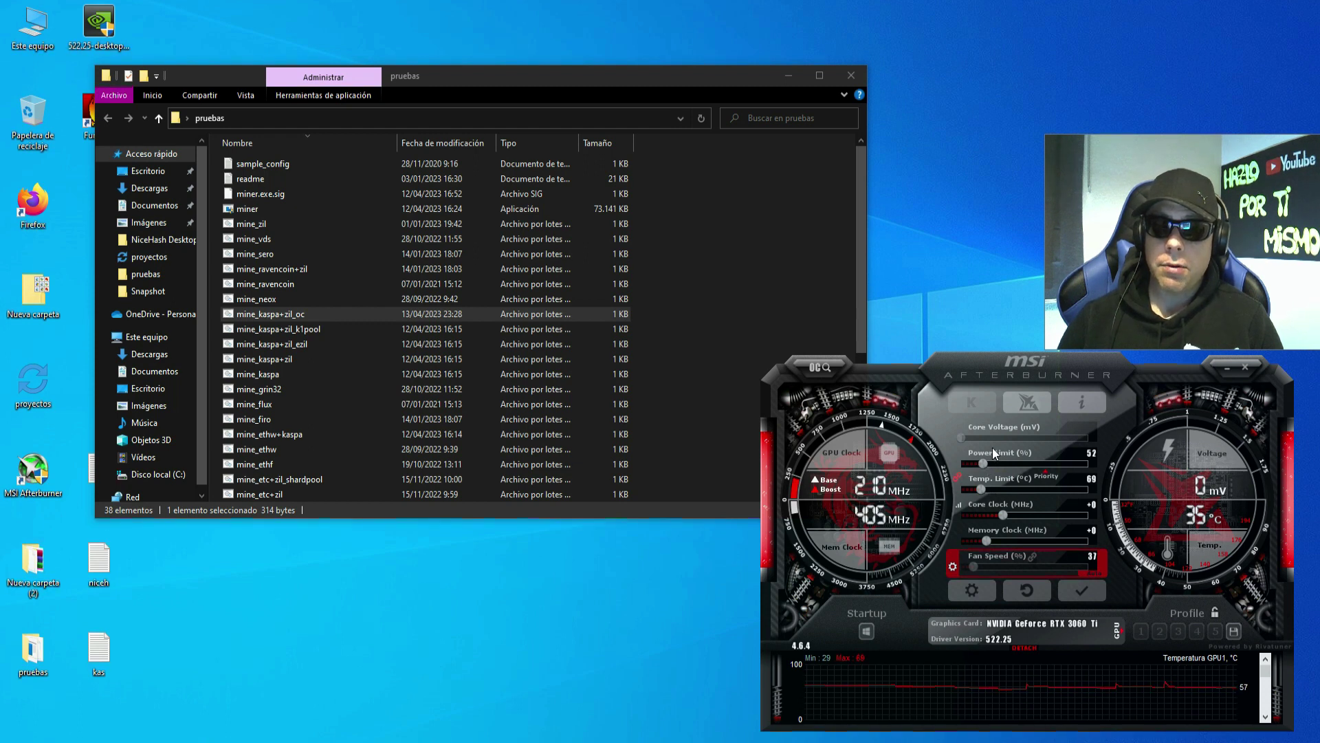
click(1093, 590)
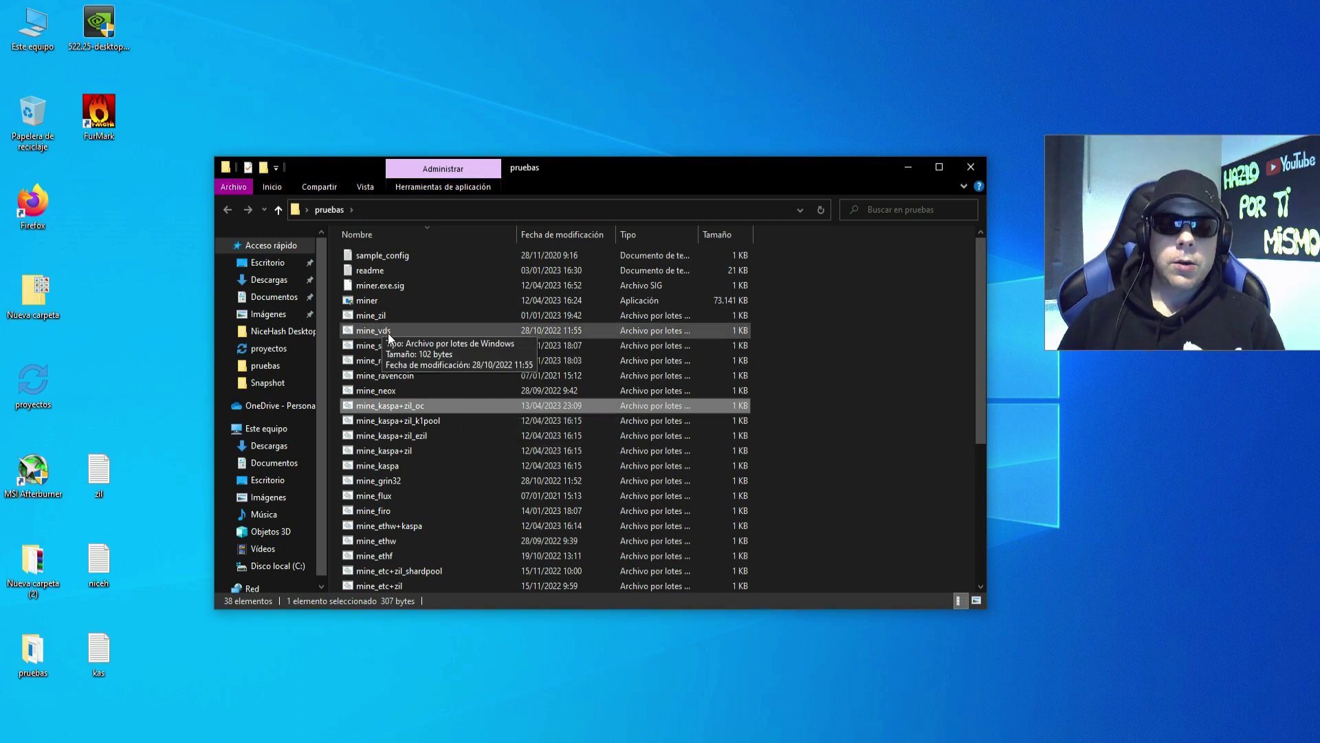
Check the run-as-administrator setting in the compatibility properties of the miner application in the pruebas folder.
click(391, 300)
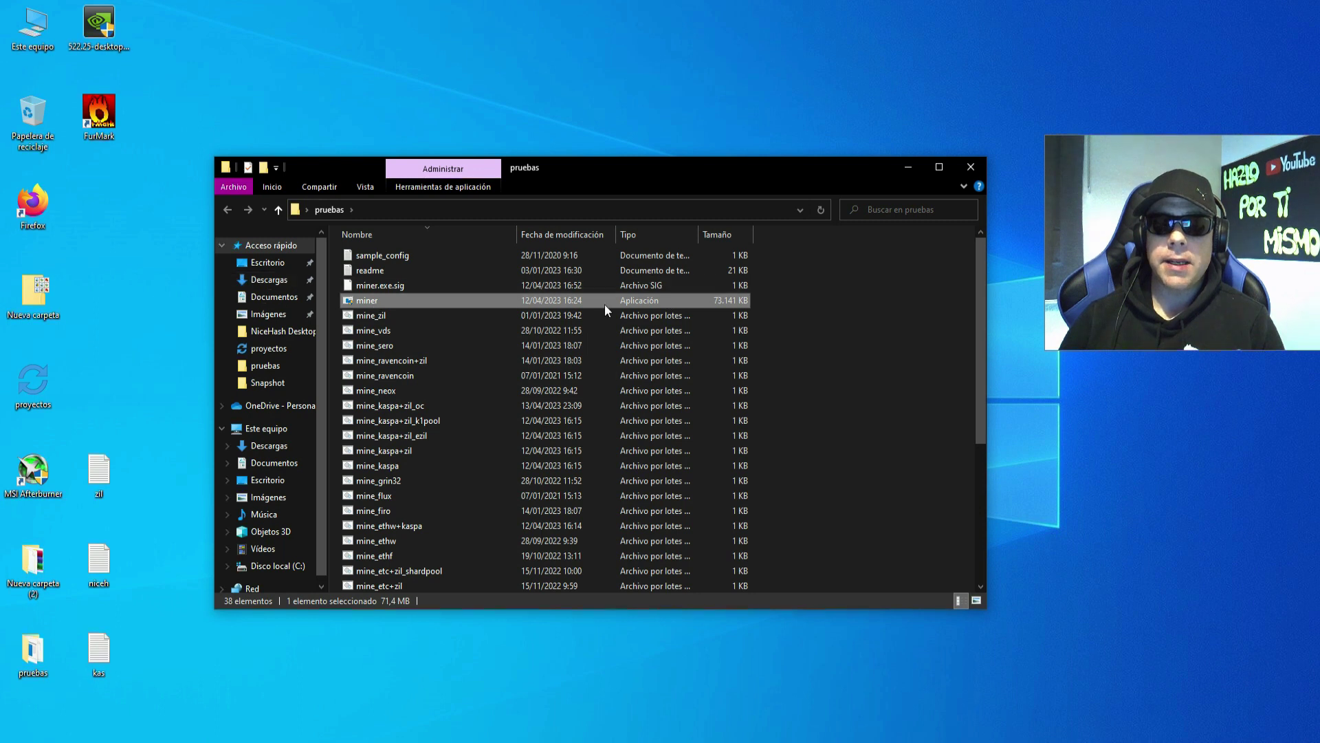
right_click(475, 298)
click(552, 634)
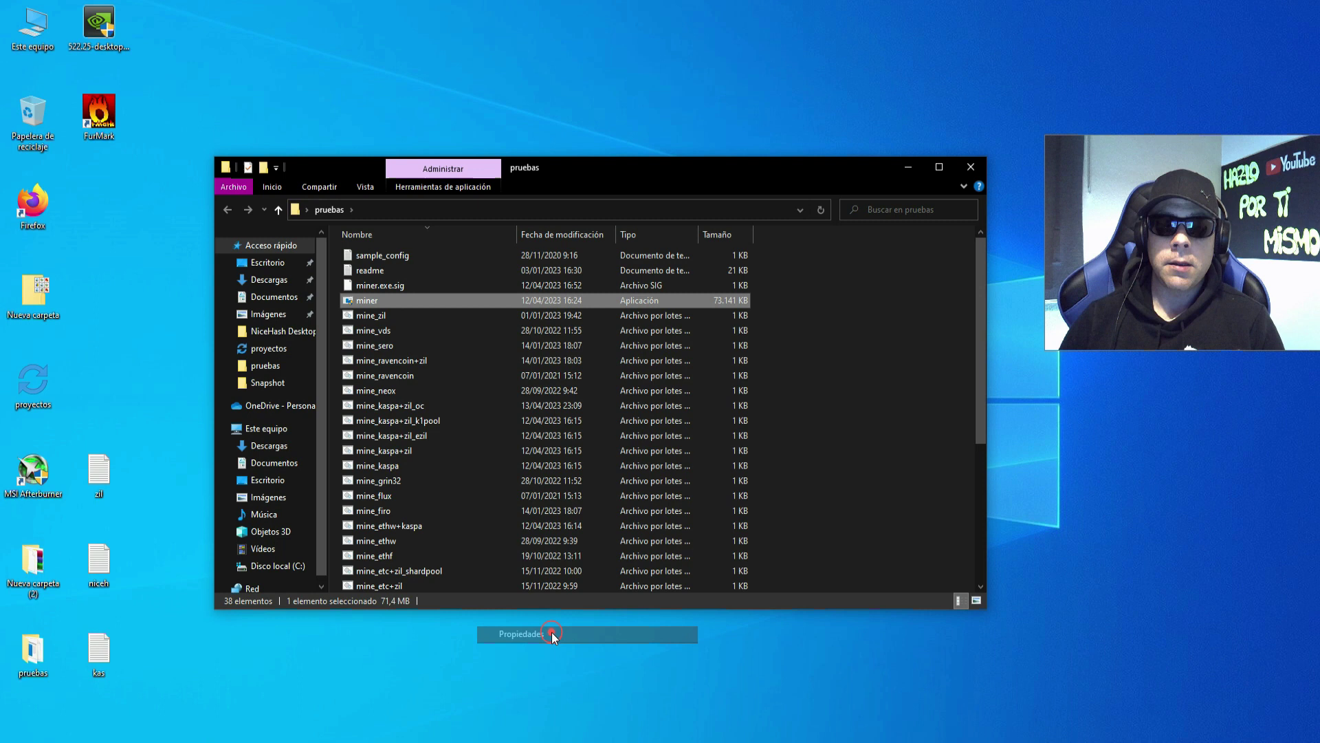
click(551, 334)
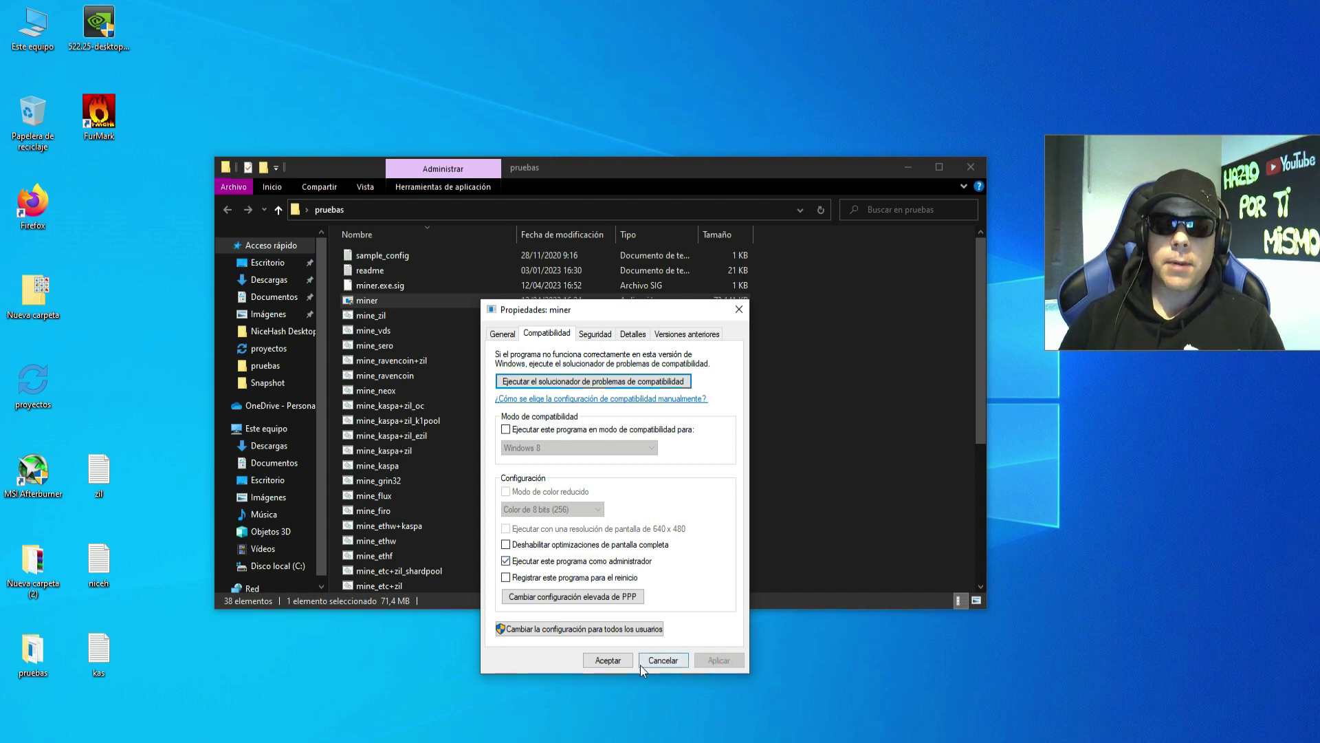
click(611, 660)
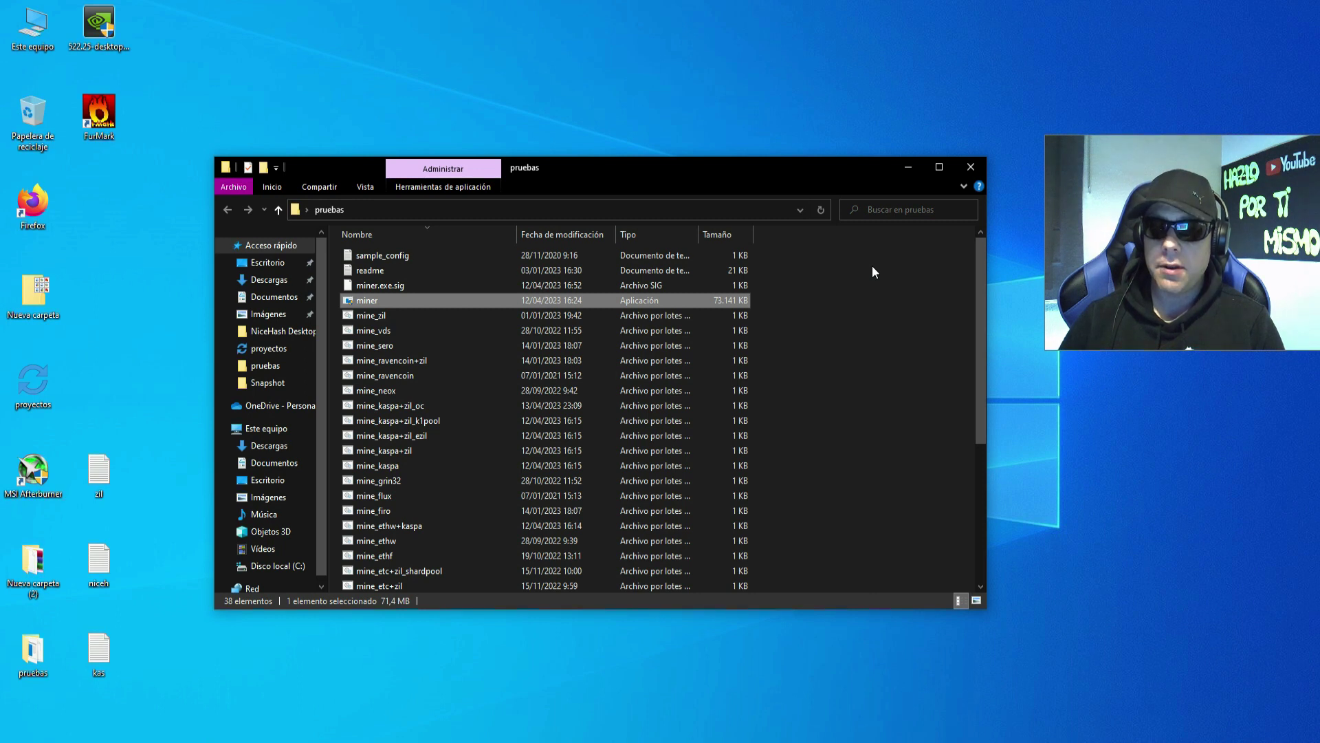
Try higher power limits in MSI Afterburner, return the limit to 52 %, and apply it.
click(806, 164)
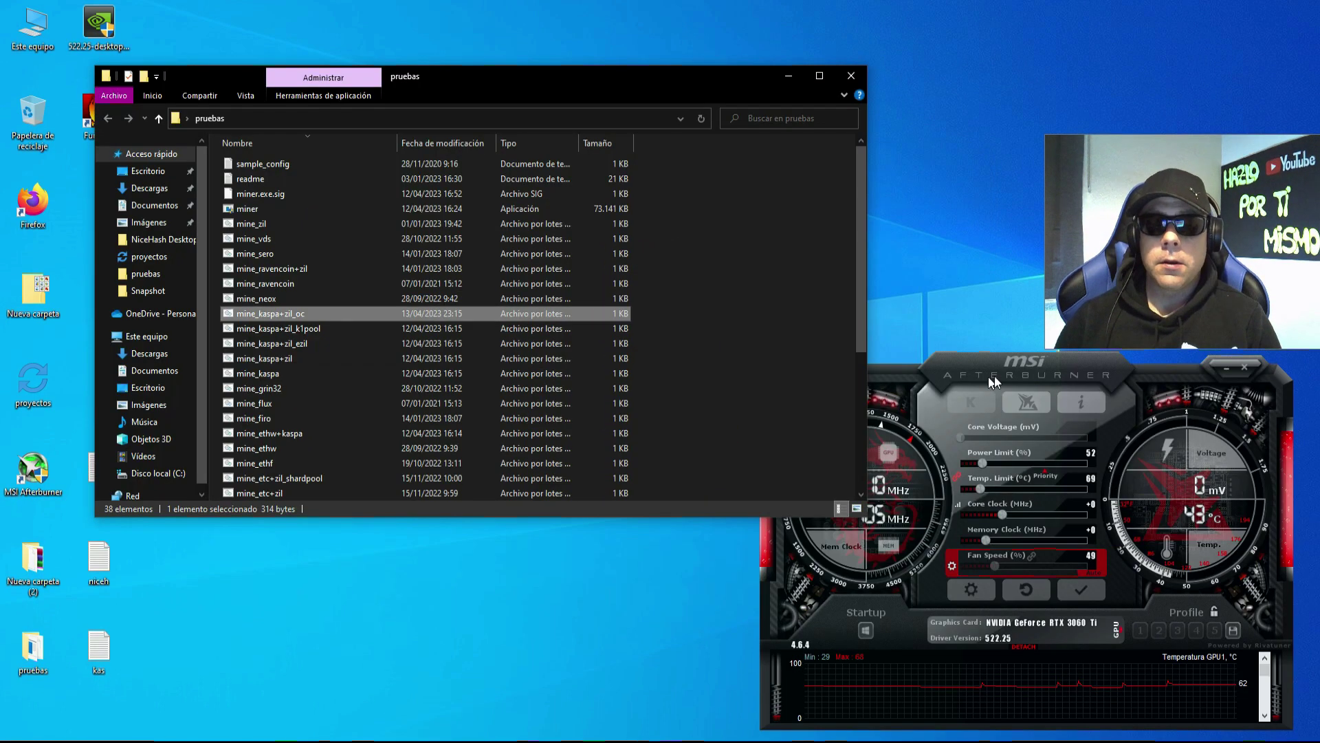
click(1041, 368)
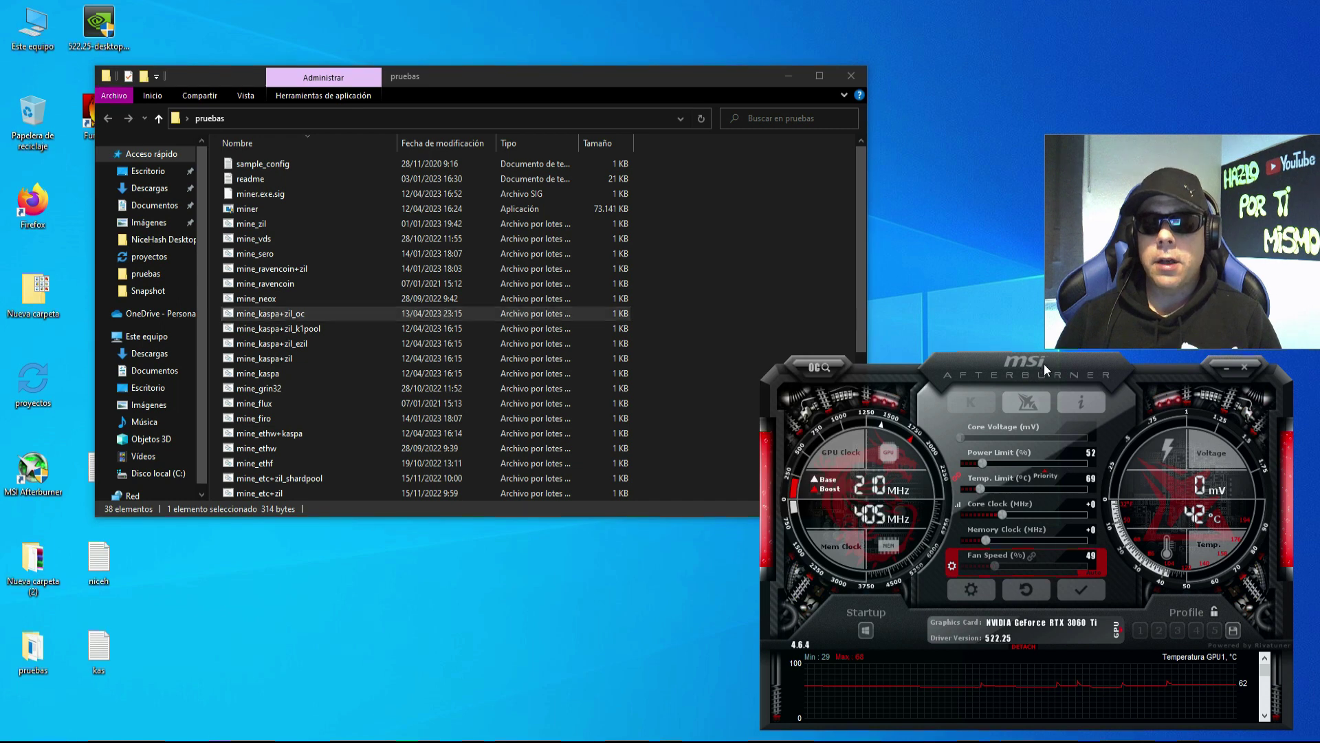
drag(982, 462, 1081, 461)
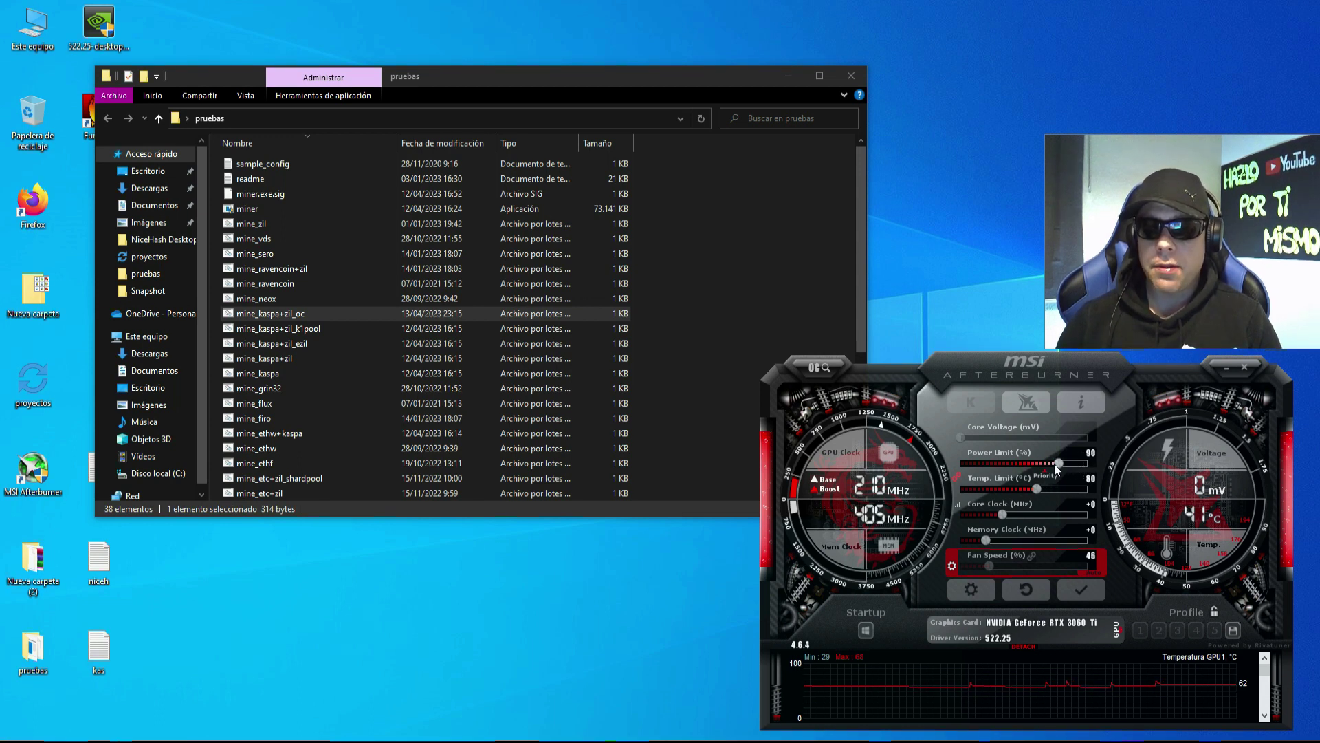
drag(1009, 464, 984, 455)
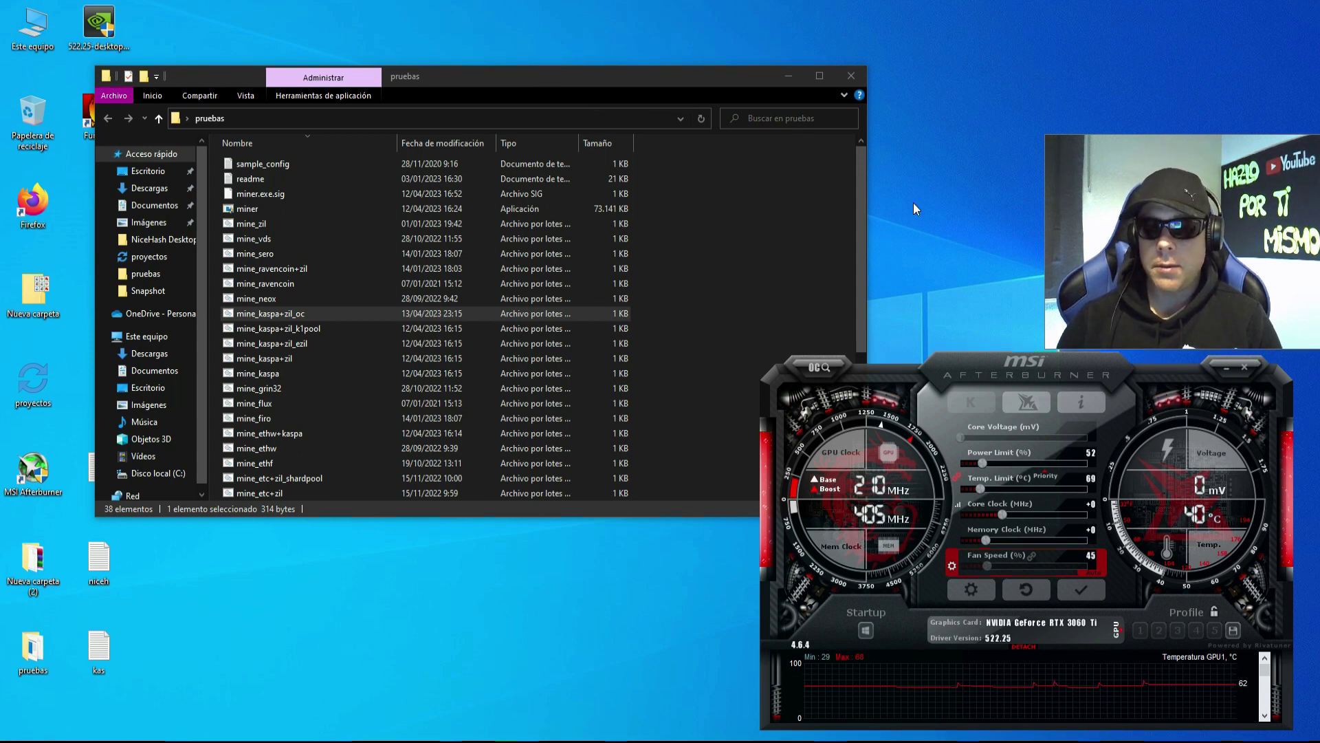
click(1088, 591)
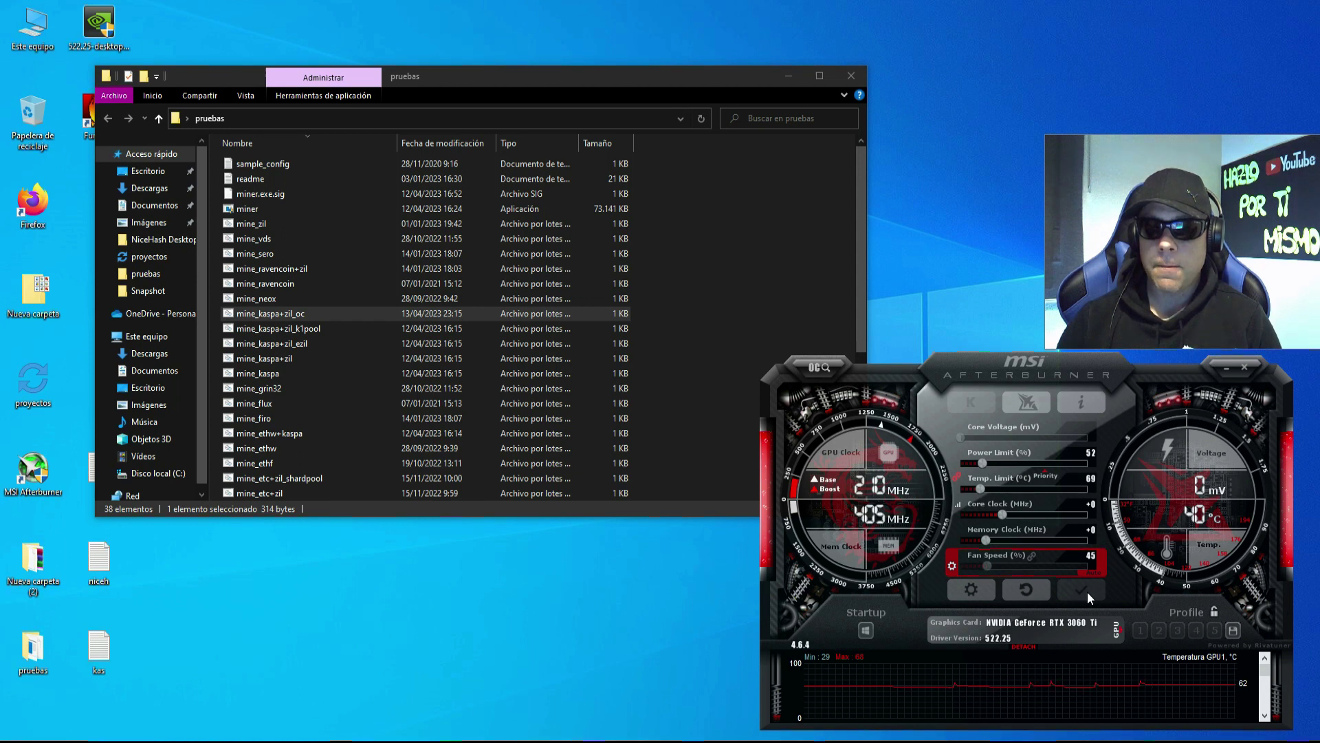
Return to the mine_kaspa+zil_oc batch file and review which core and memory clock parameters apply to Kaspa and which to Zilliqa.
key(alt+Tab)
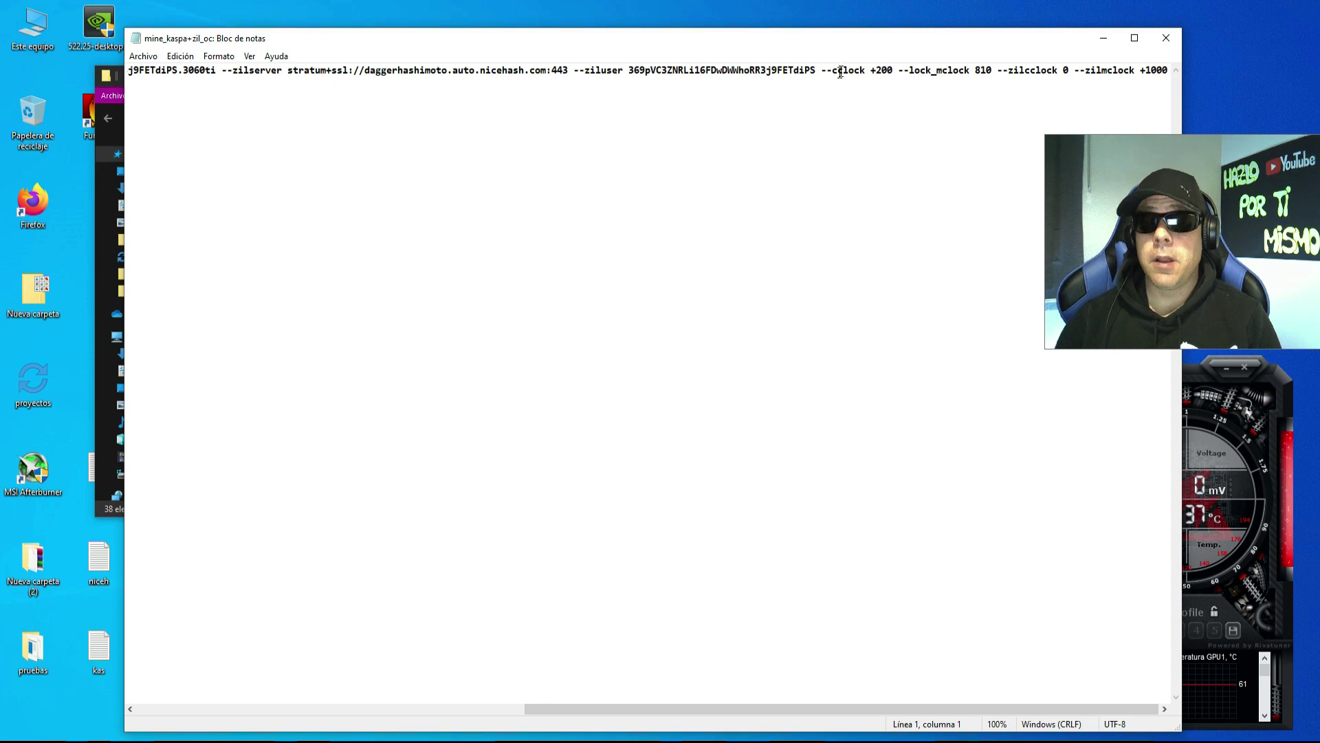
drag(837, 71, 855, 71)
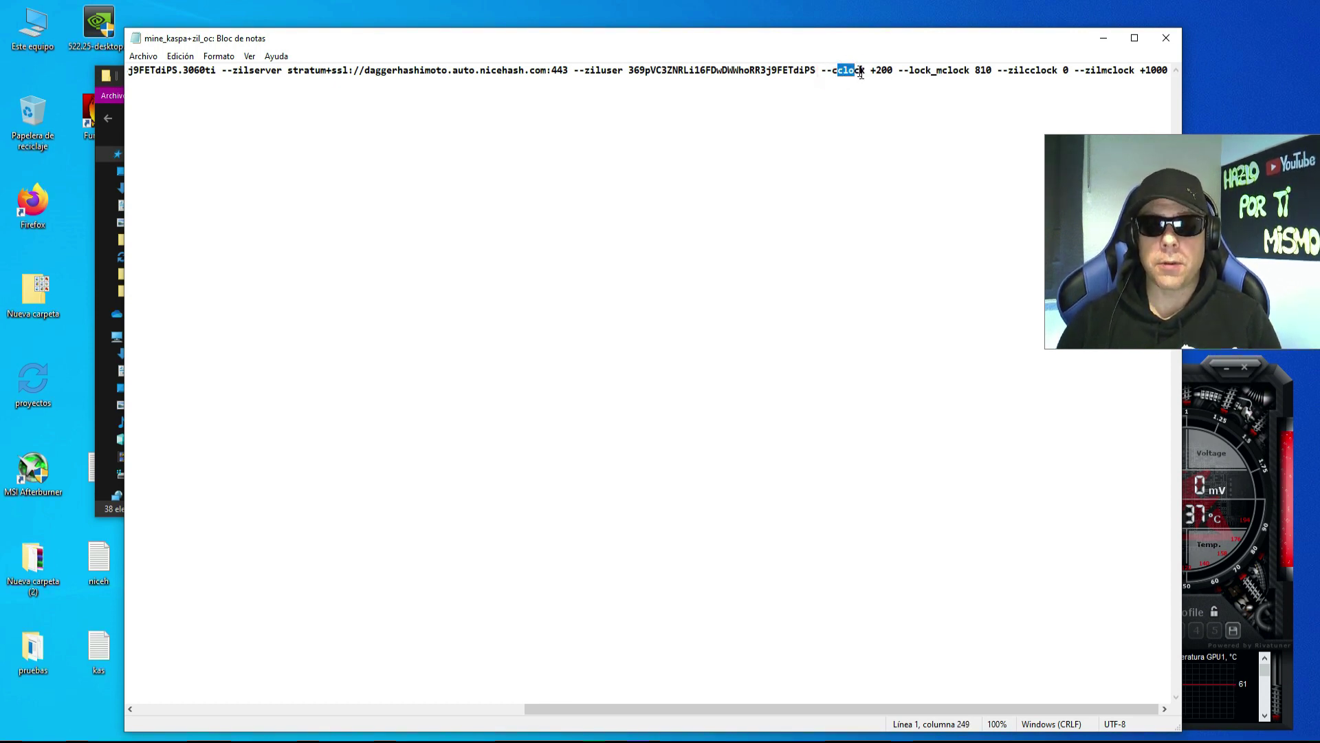
click(833, 72)
drag(833, 72, 960, 70)
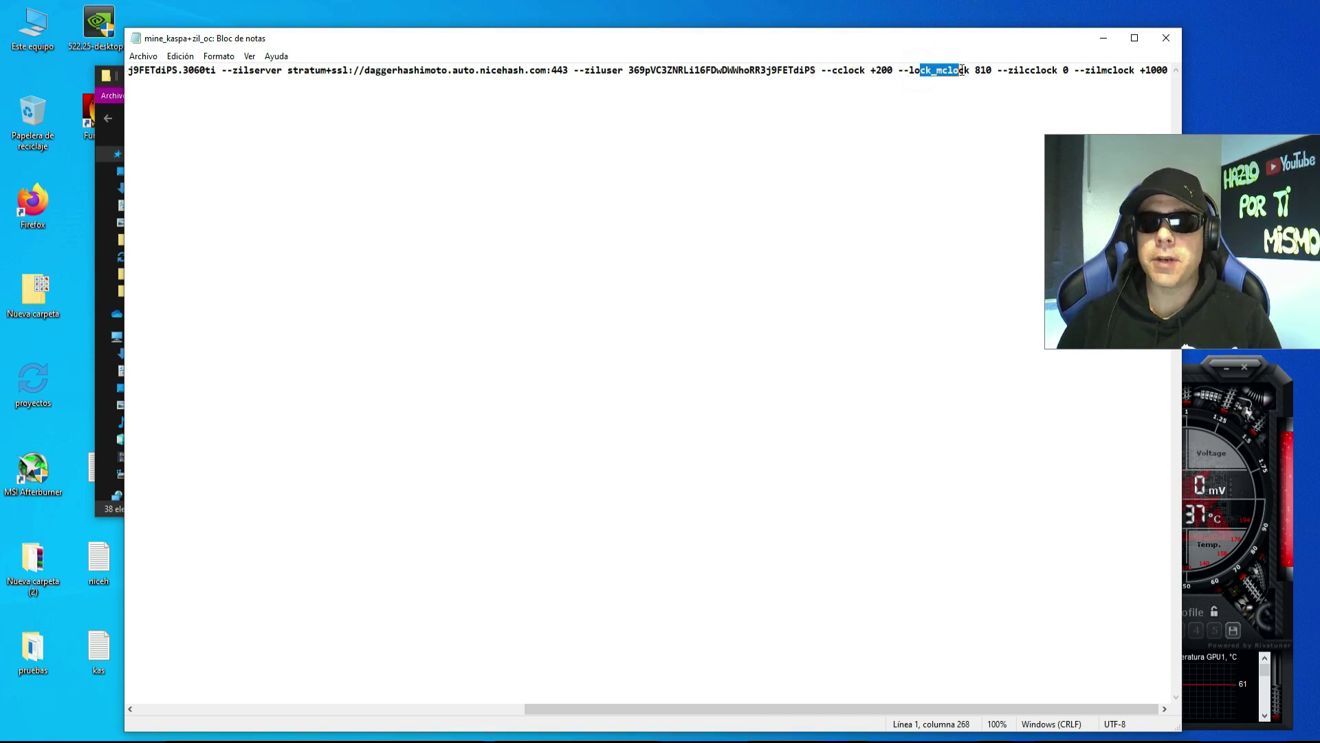
click(1036, 70)
drag(1036, 71, 1147, 70)
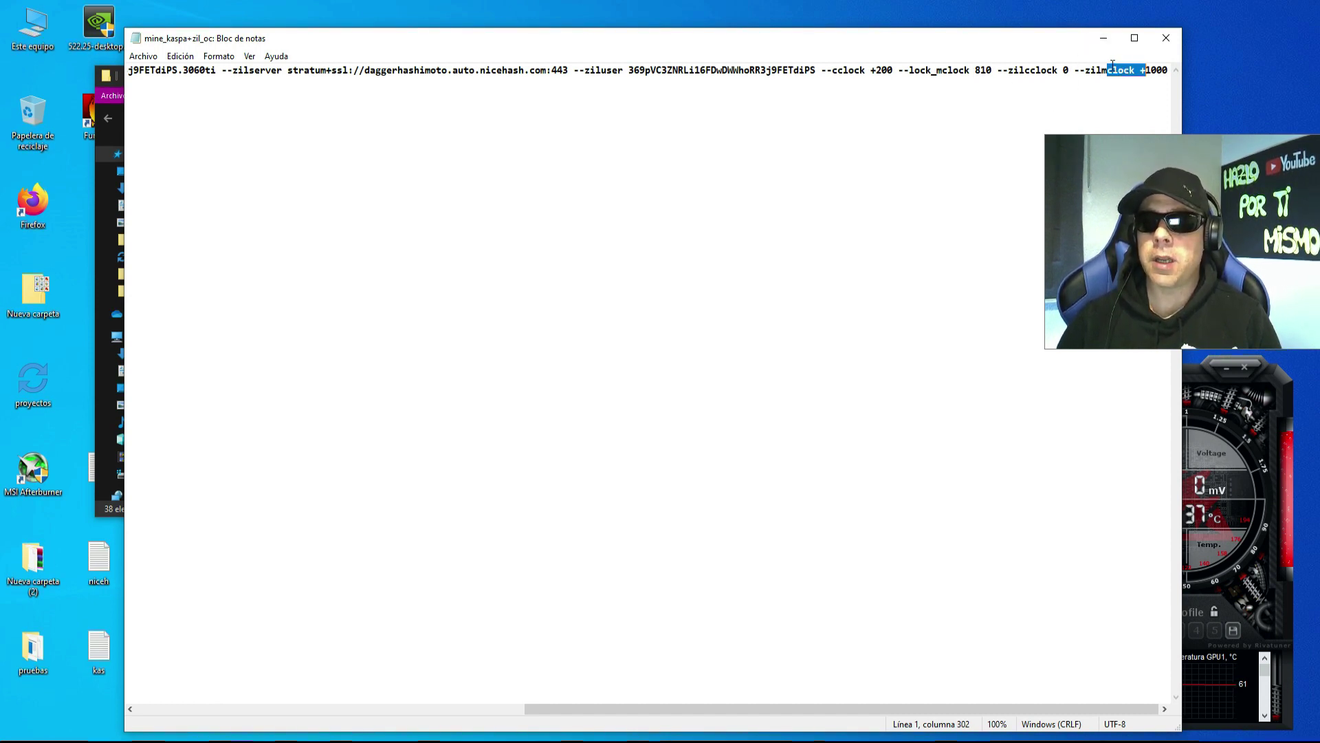
click(926, 69)
drag(926, 69, 952, 72)
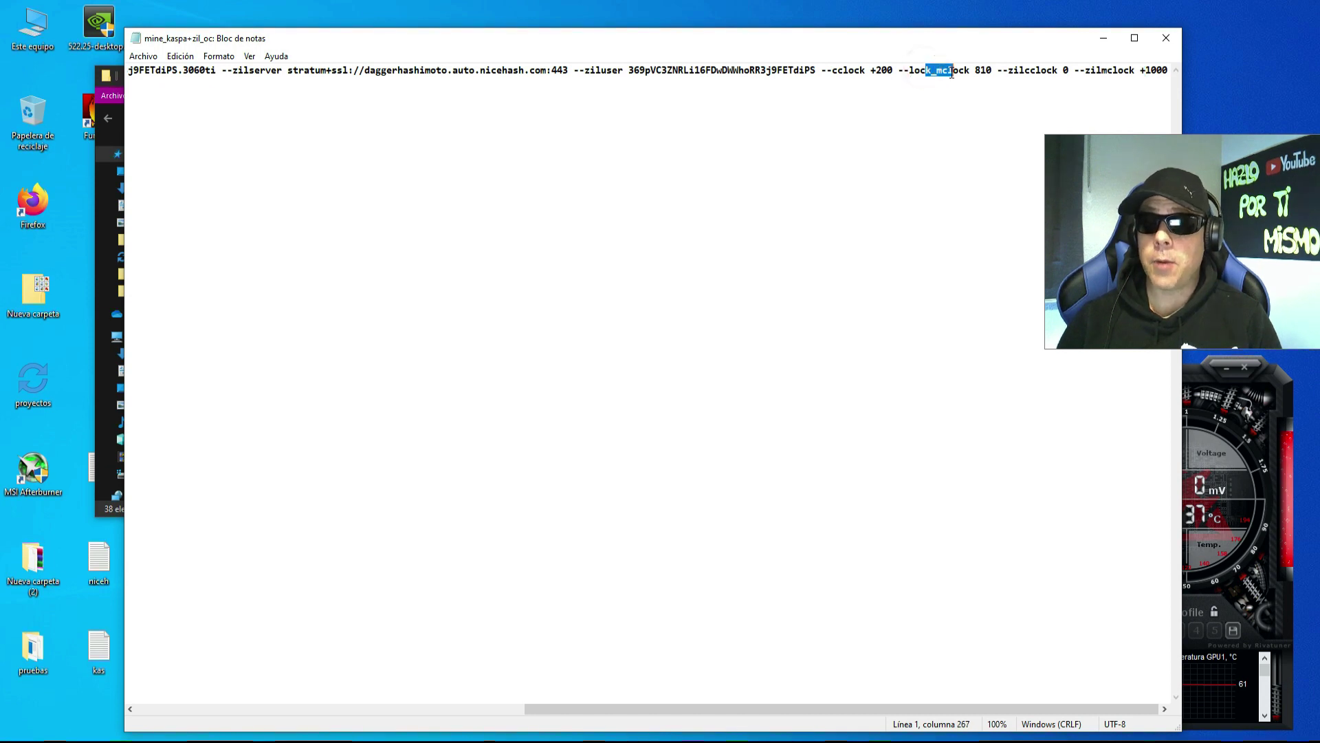
drag(1102, 70, 1129, 72)
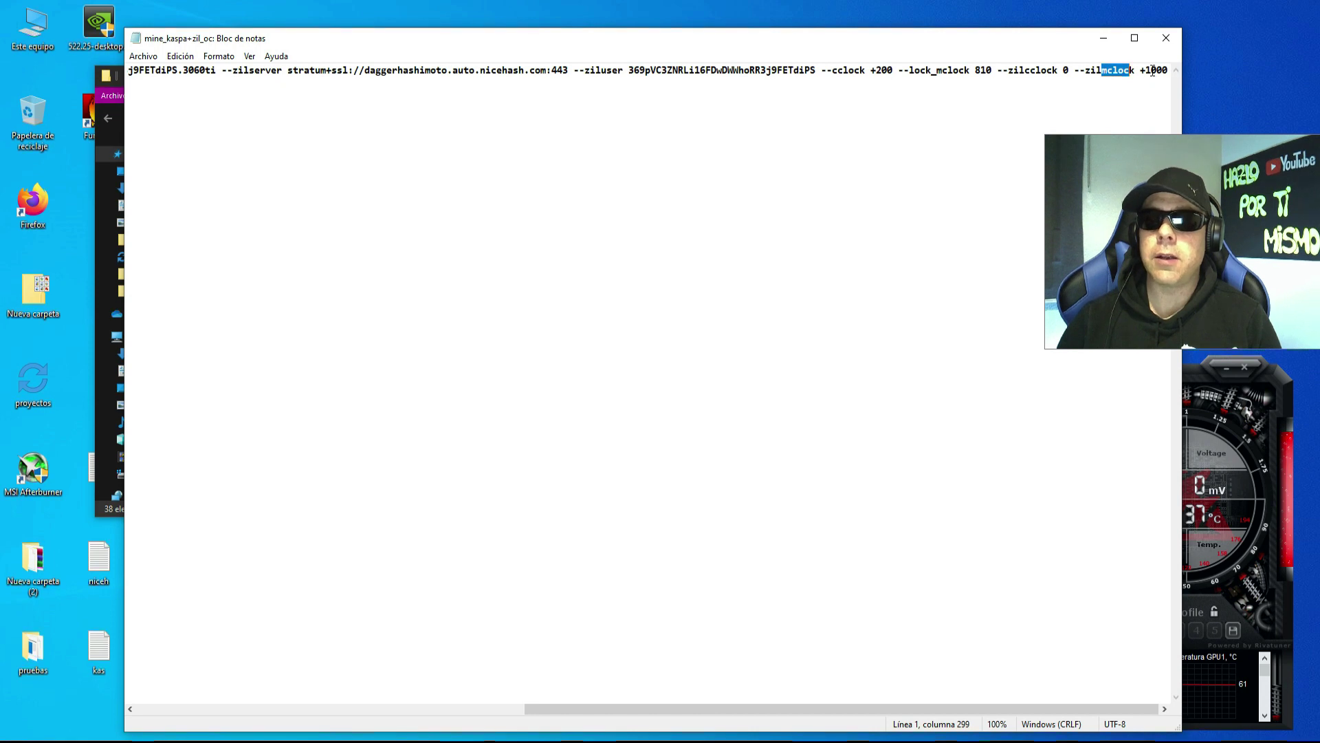
click(1147, 71)
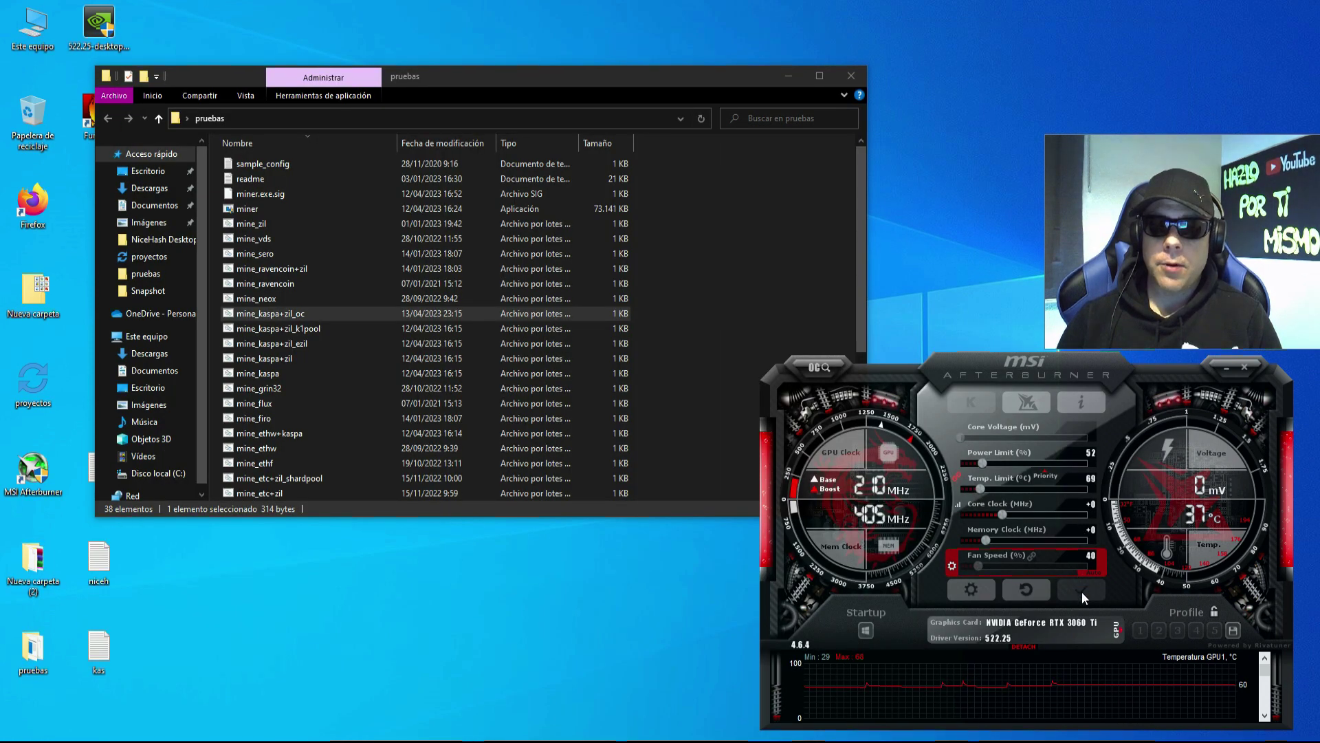
Run the mine_kaspa+zil_oc batch file, and enlarge the miner console to inspect its output from the beginning.
double_click(283, 314)
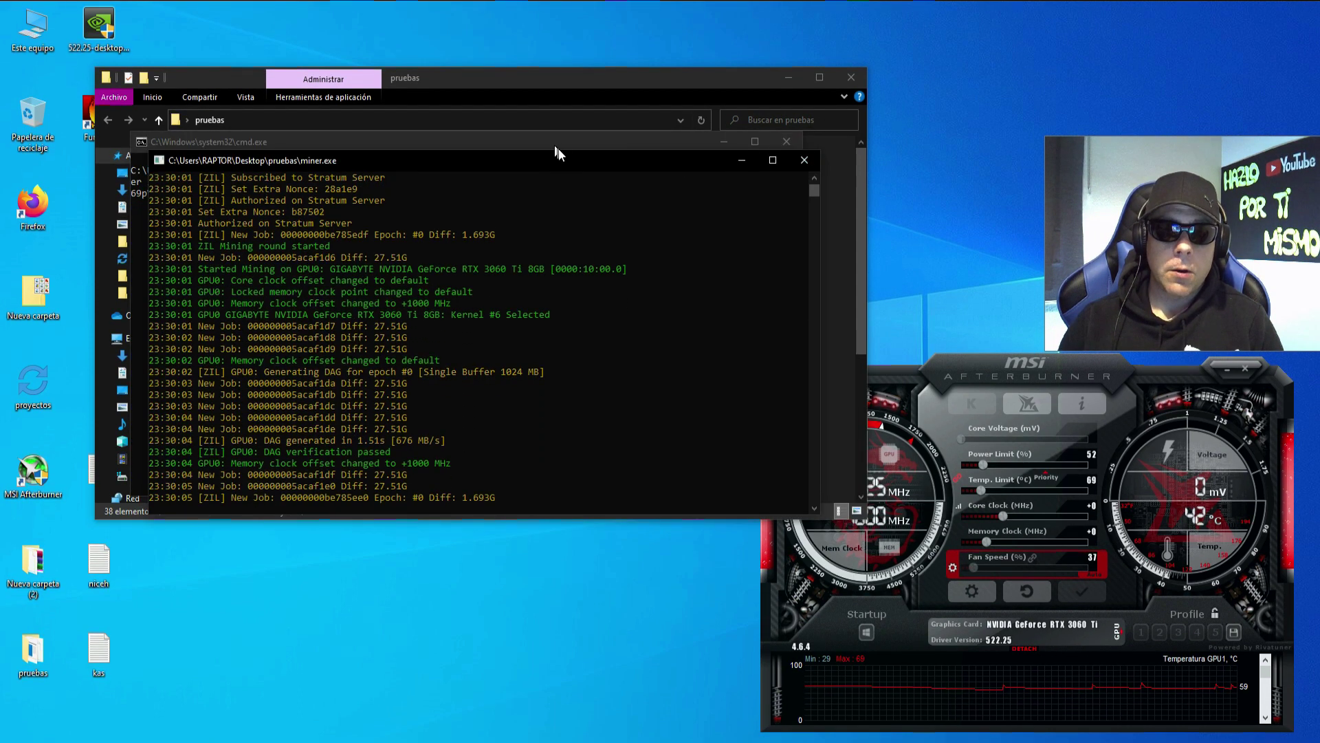
drag(563, 163, 509, 20)
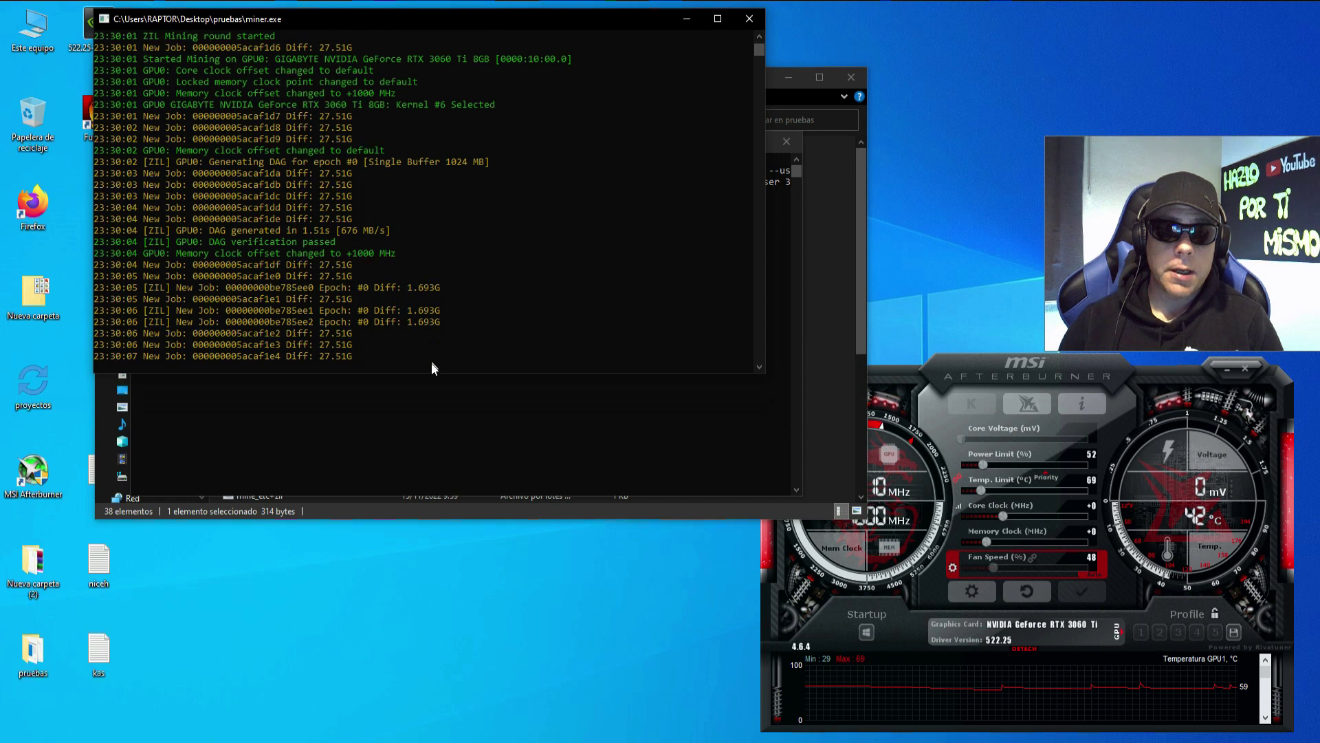
drag(413, 373, 355, 740)
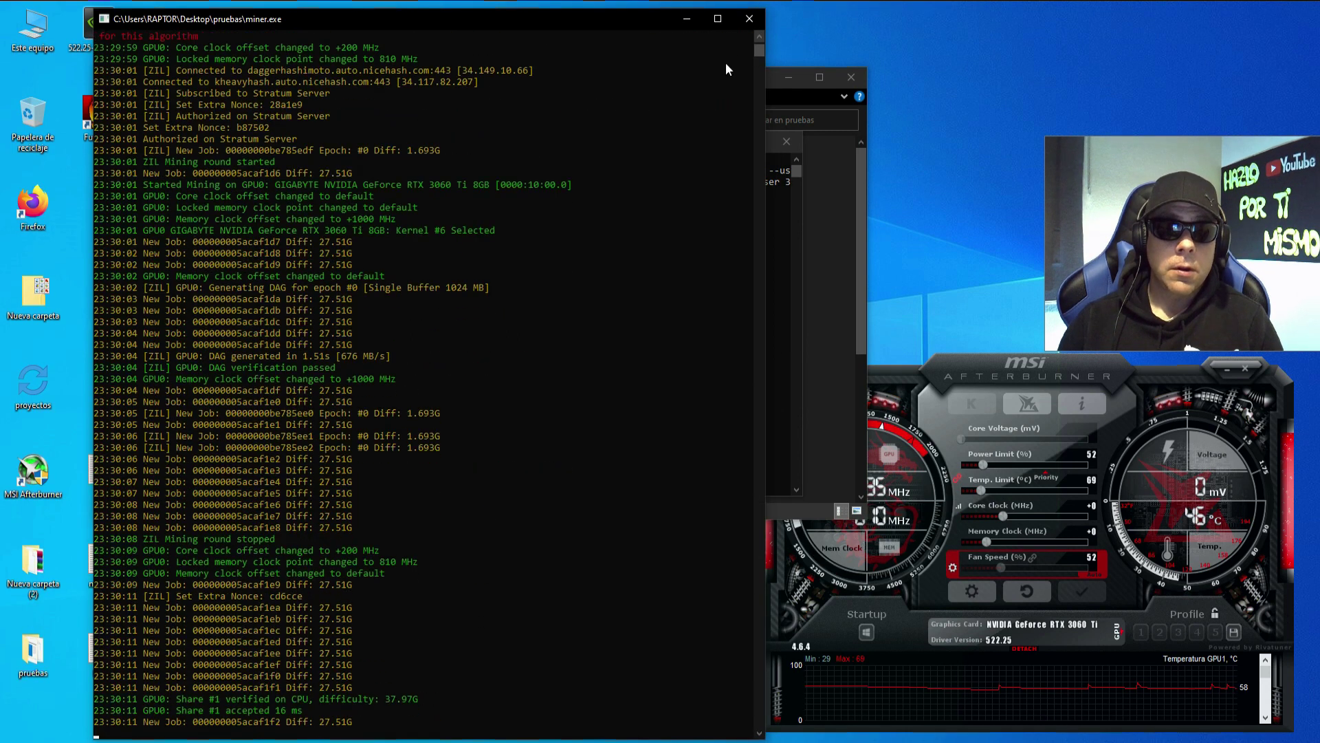
drag(760, 52, 761, 31)
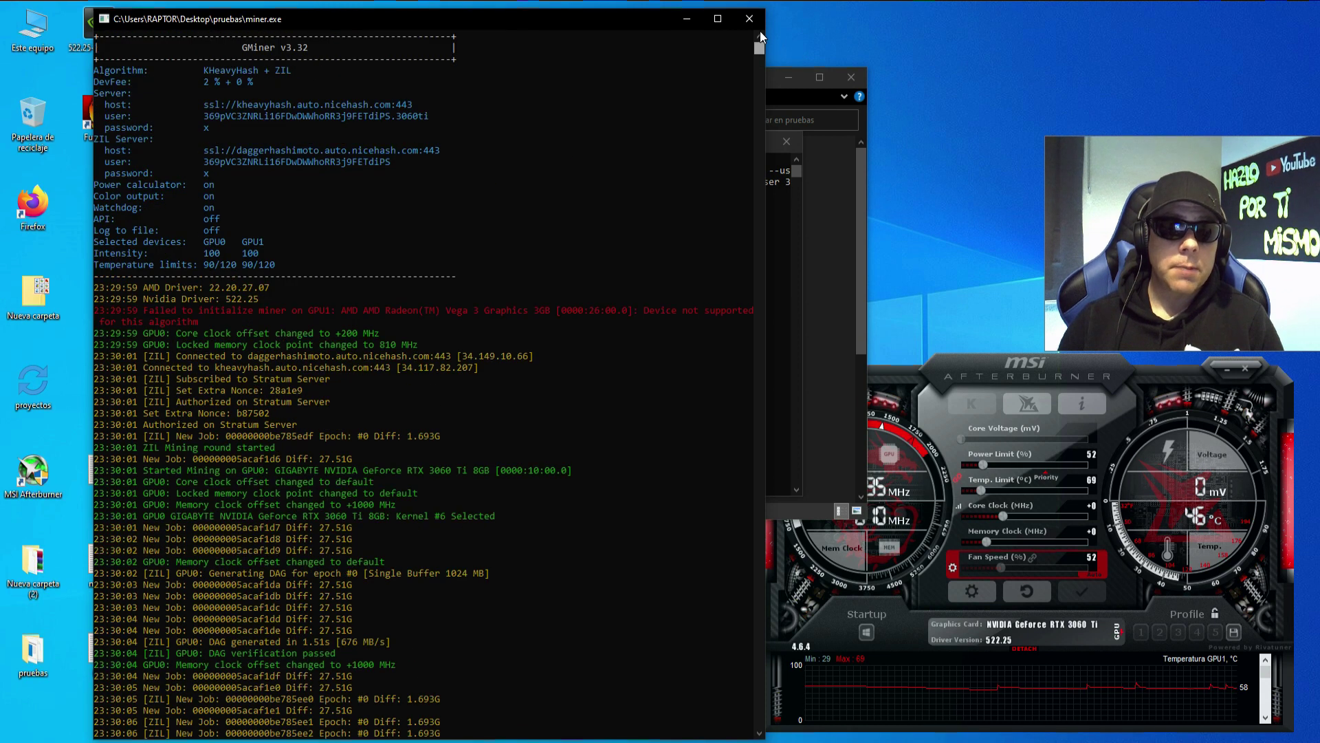